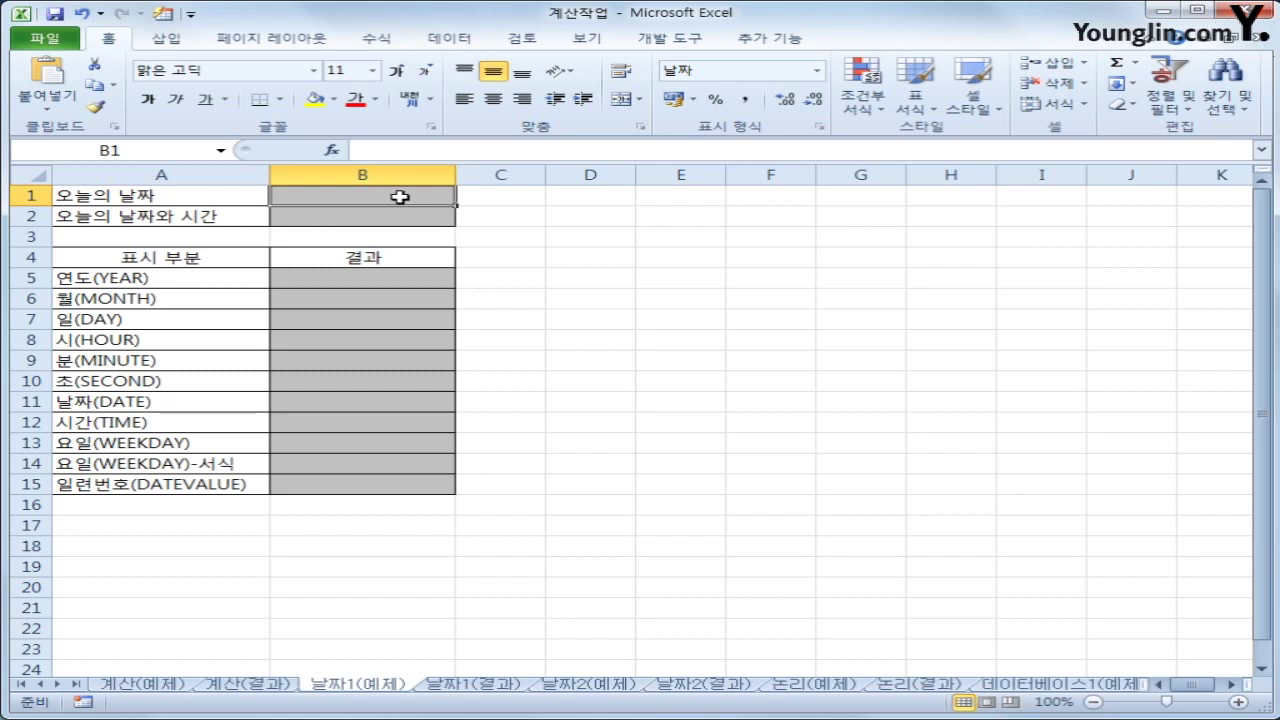
Step: Insert the TODAY function in cell B1 to return today's date
click(378, 40)
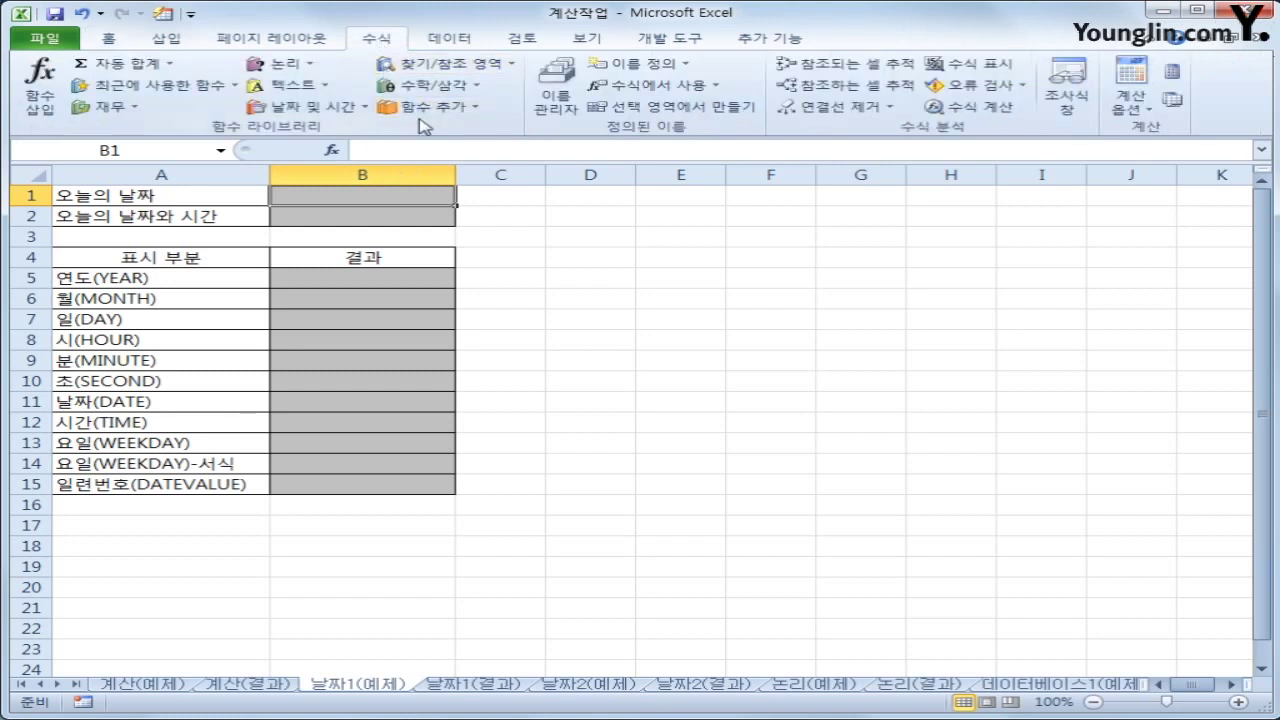
click(340, 107)
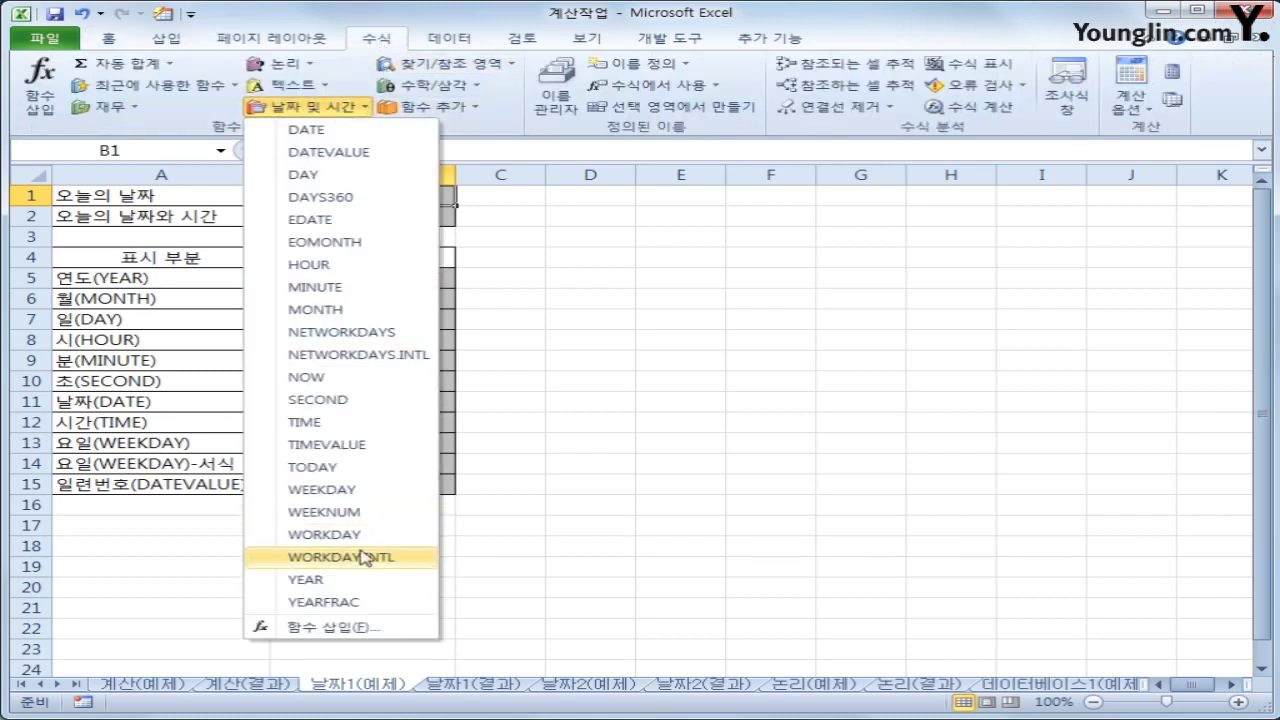
click(390, 467)
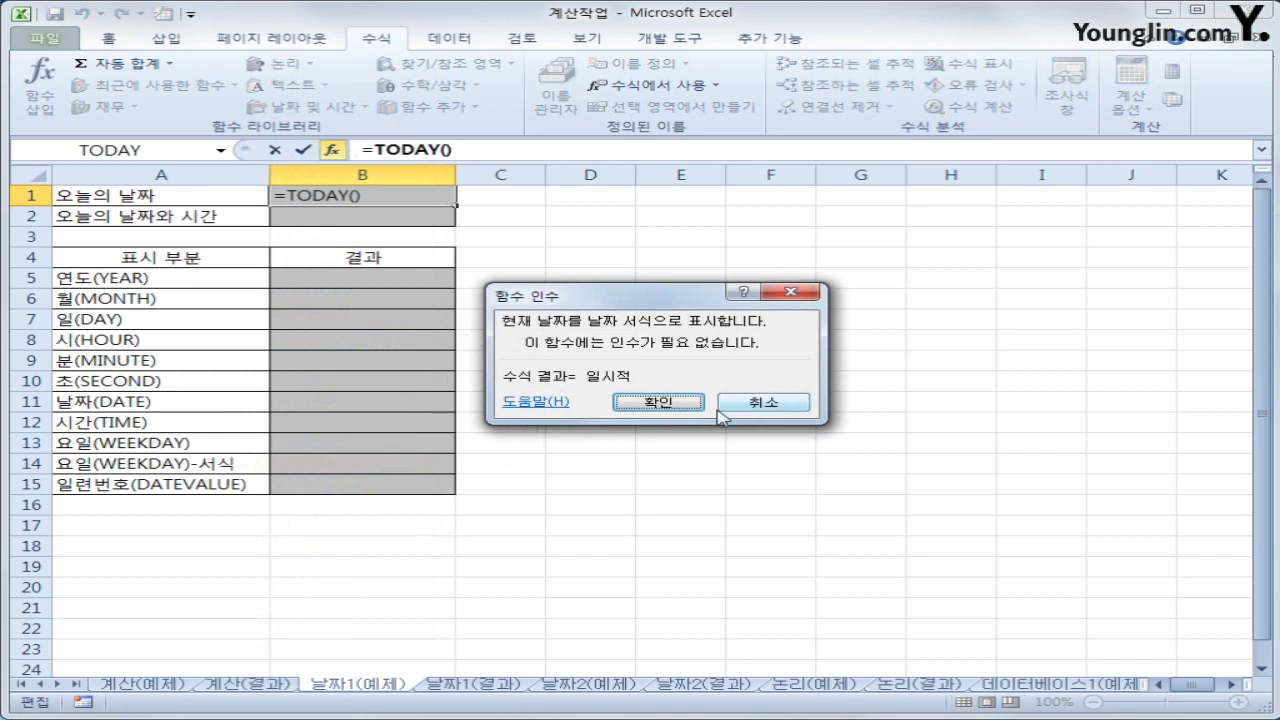
click(679, 408)
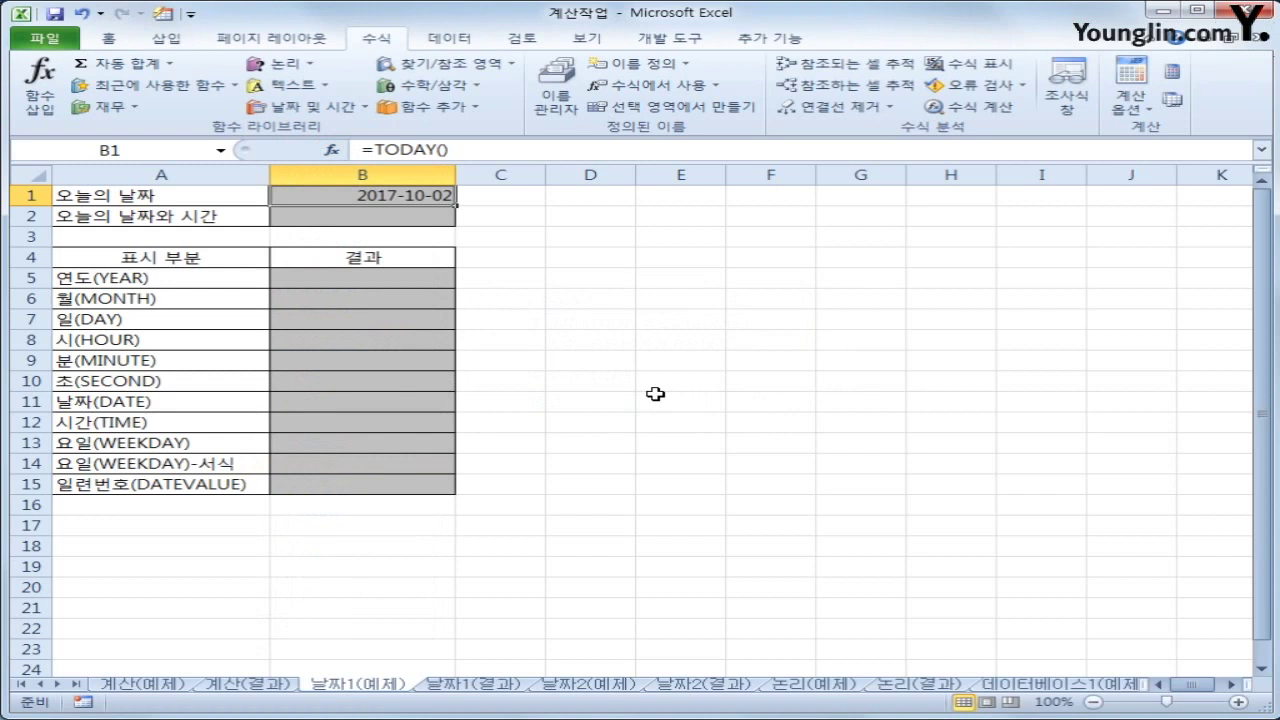
Step: Insert the NOW function in cell B2 to return the current date and time
click(296, 221)
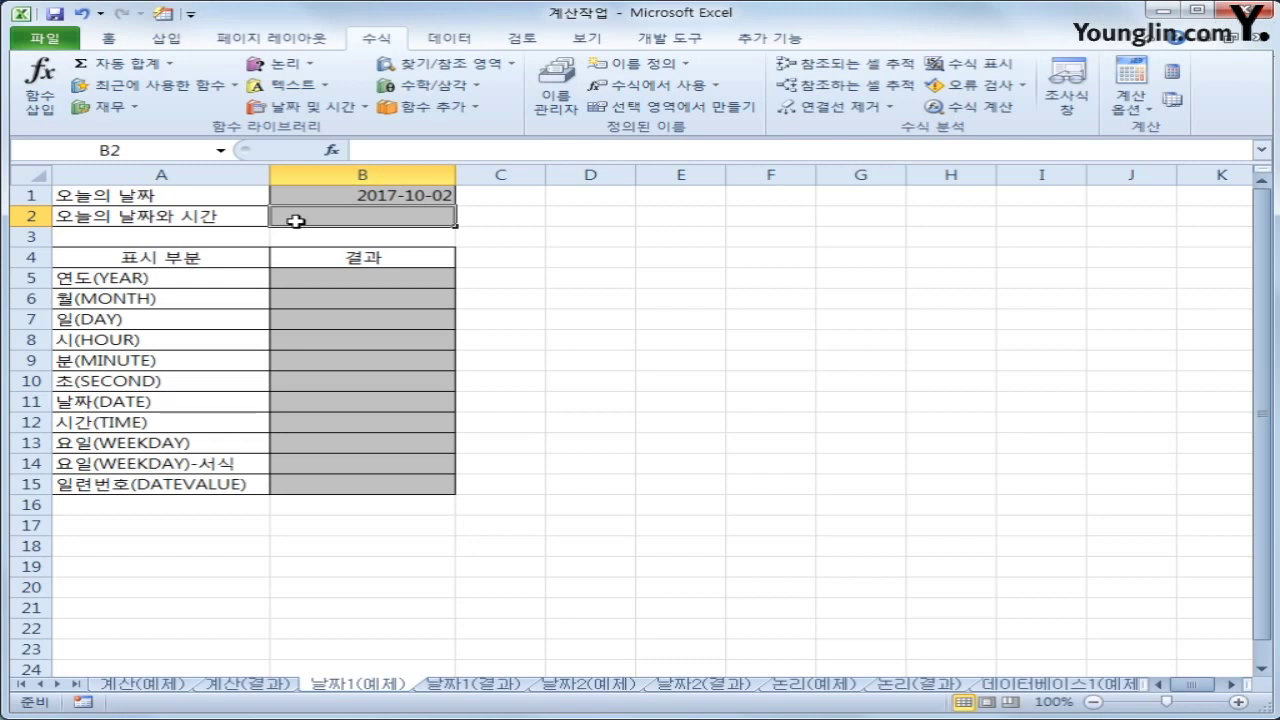
click(300, 114)
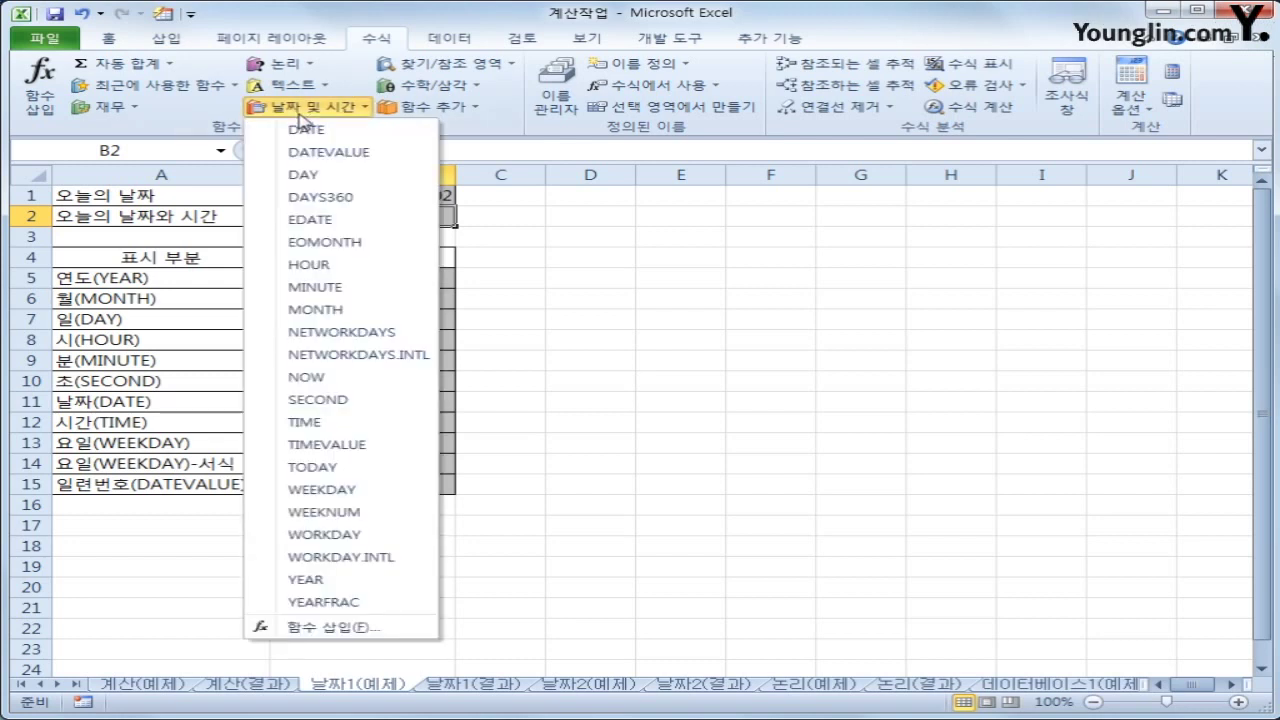
click(341, 387)
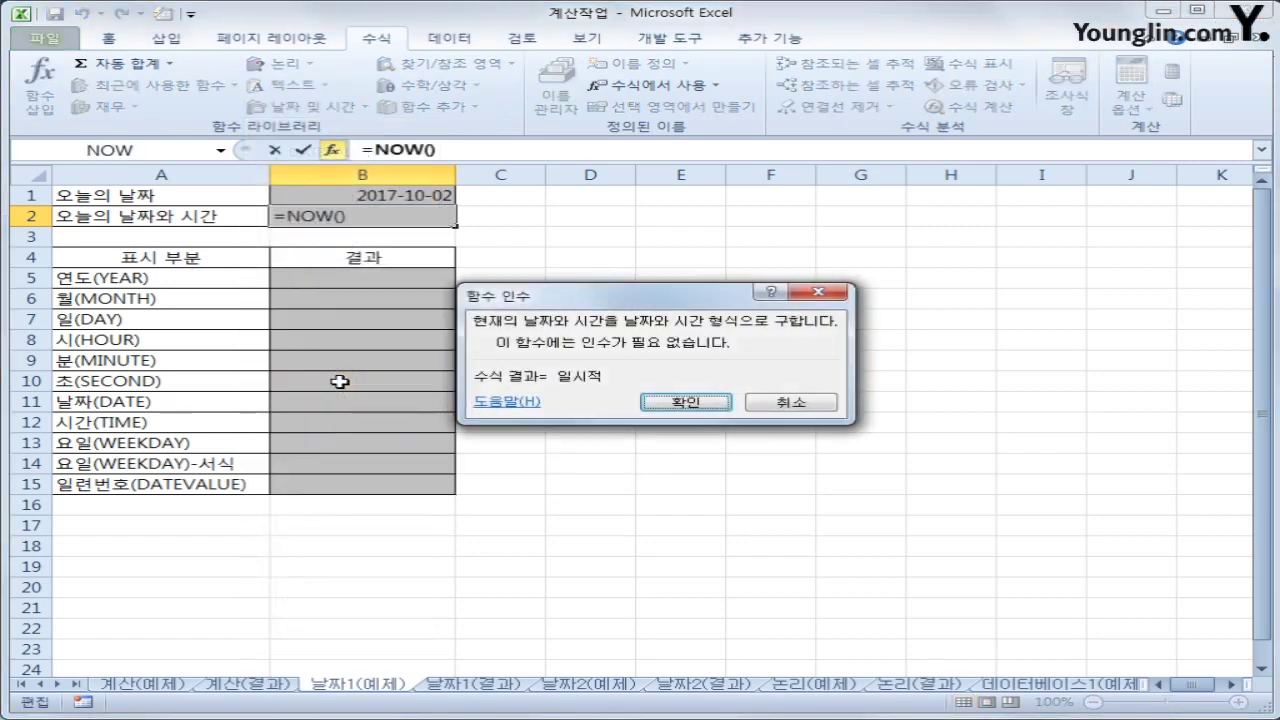
click(706, 394)
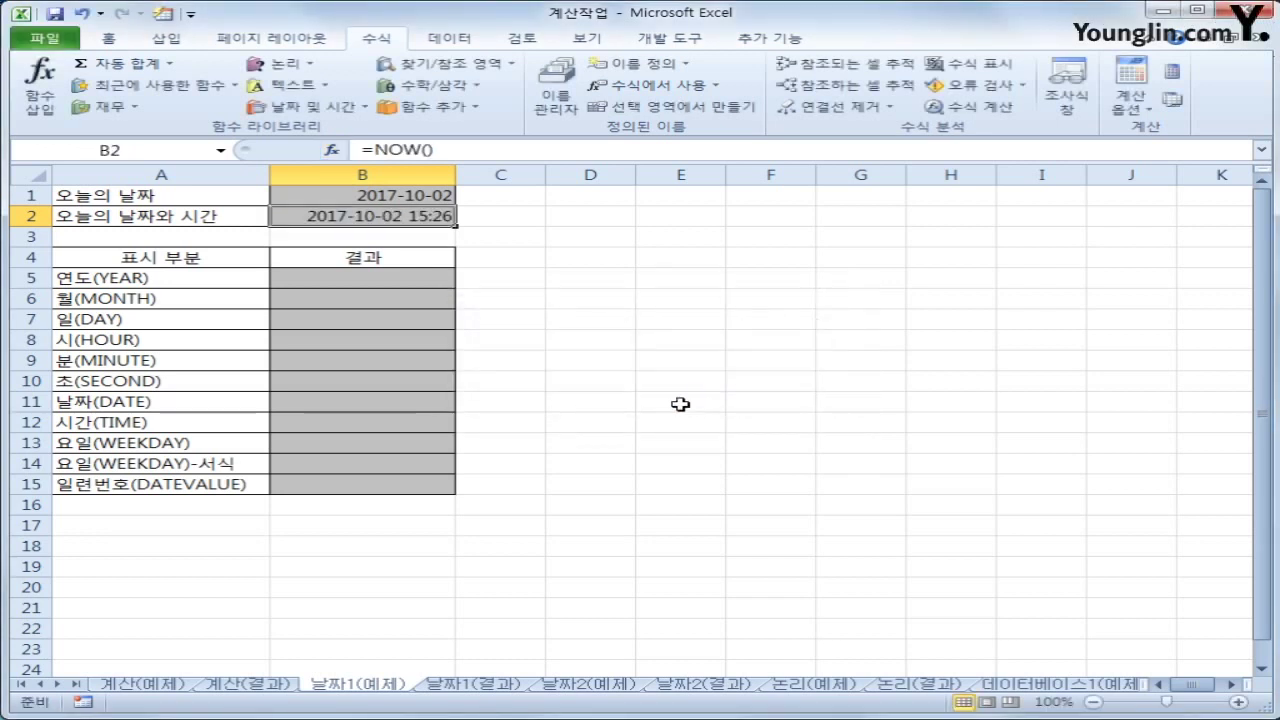
Step: Insert the YEAR function in cell B5 with B2 as its serial number
click(403, 281)
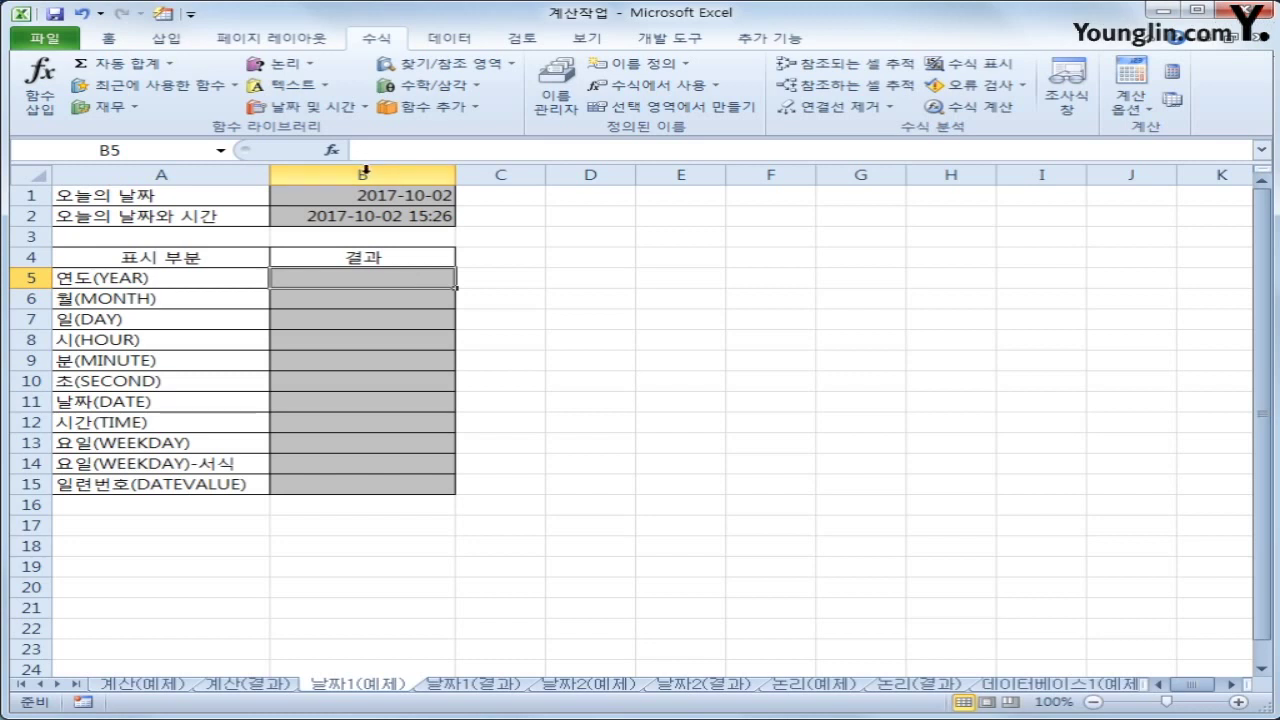
click(335, 108)
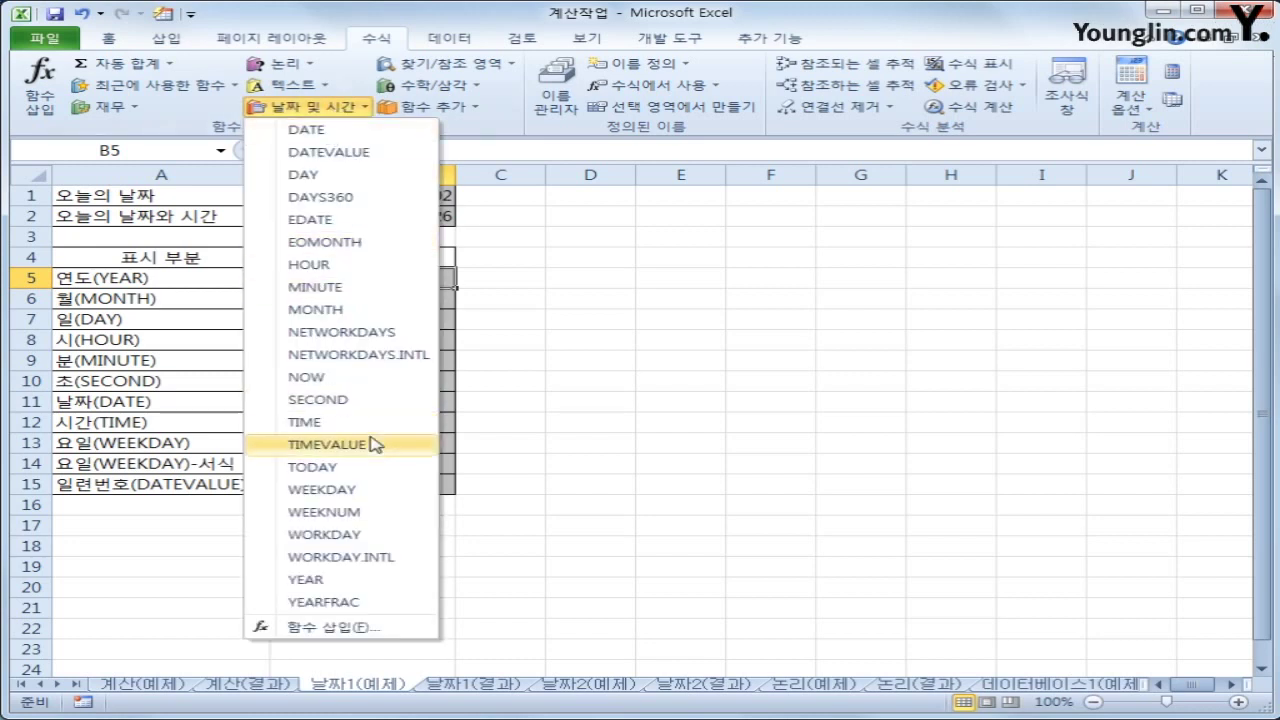
click(349, 580)
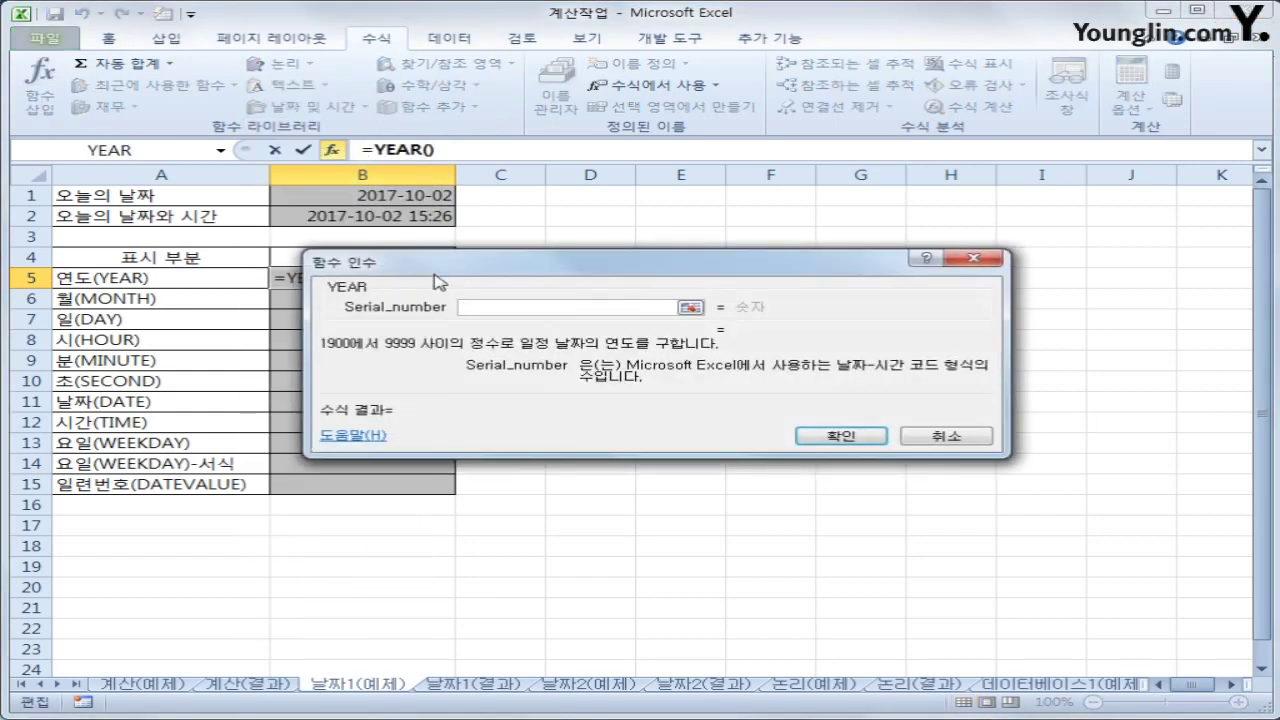
click(408, 220)
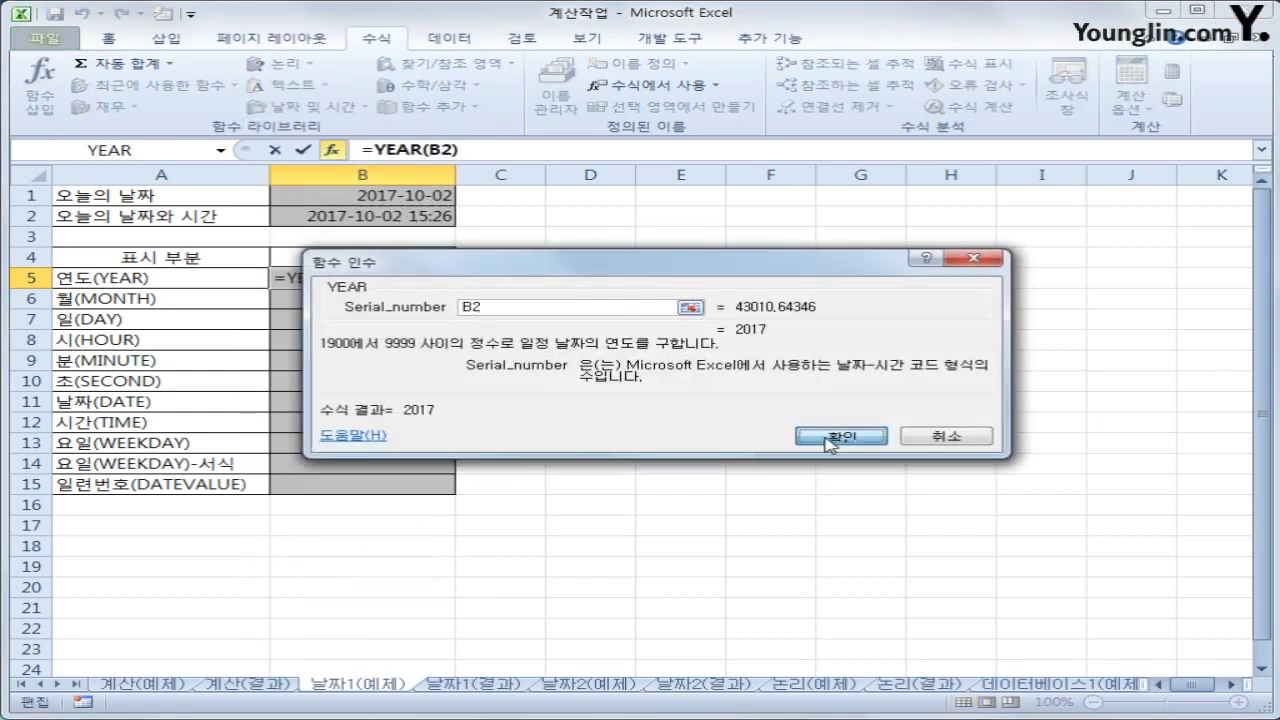
click(830, 437)
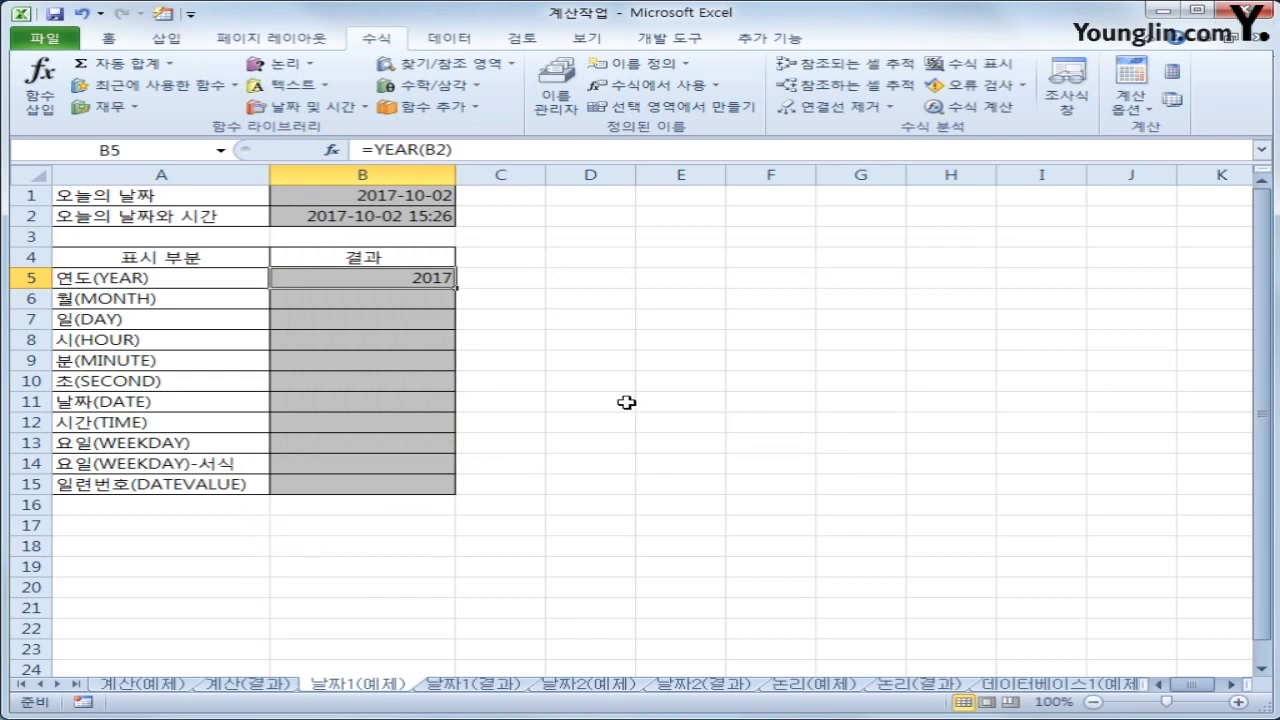
Step: Insert the MONTH function in cell B6, using B2 as the serial number
click(433, 297)
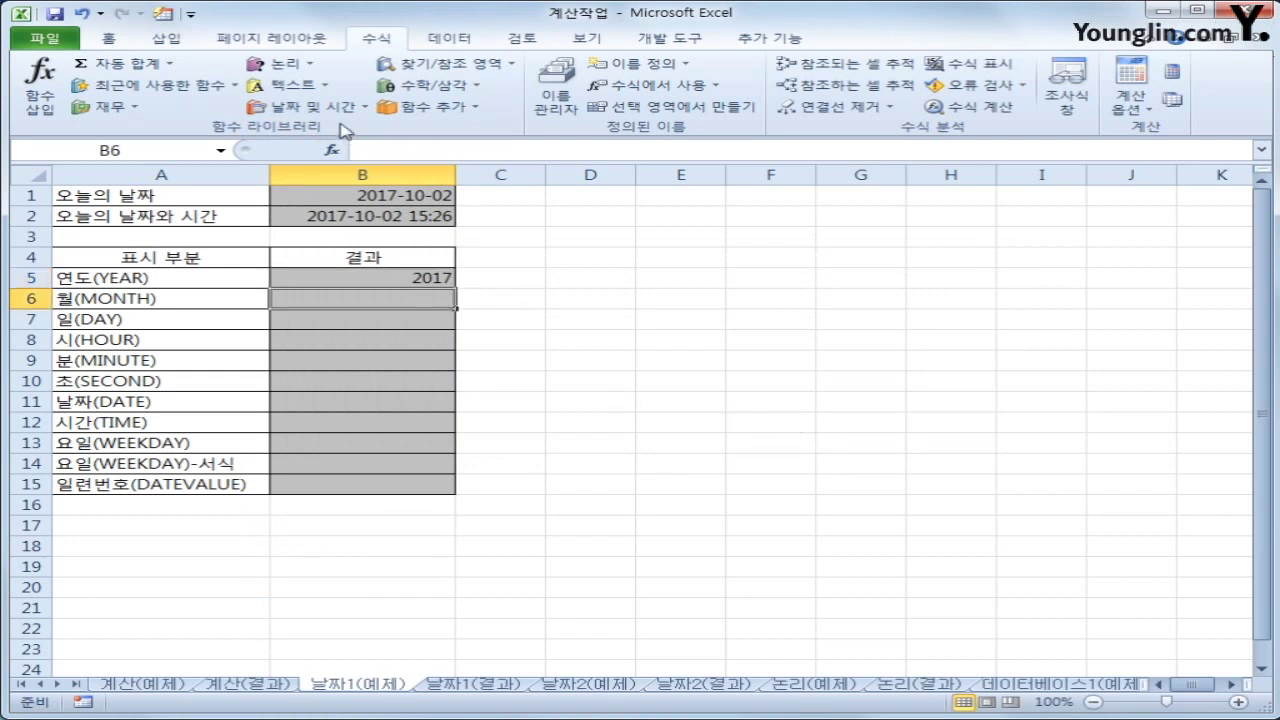
click(312, 106)
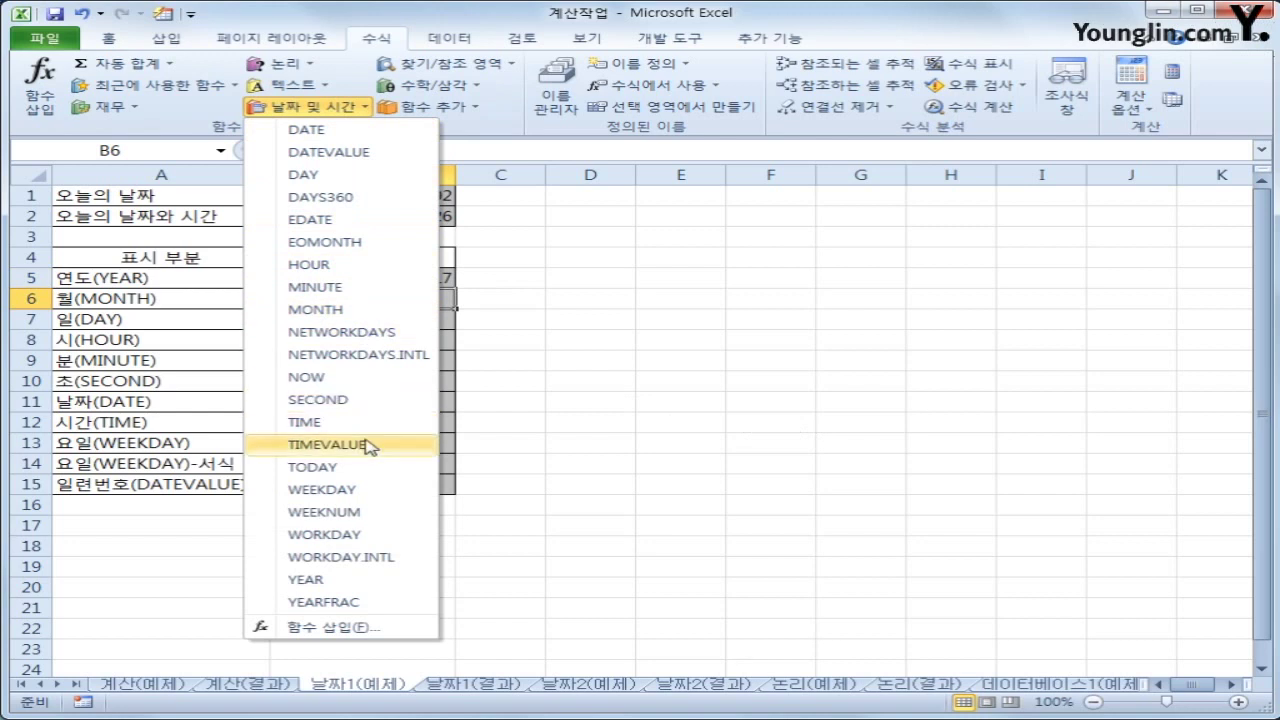
click(380, 312)
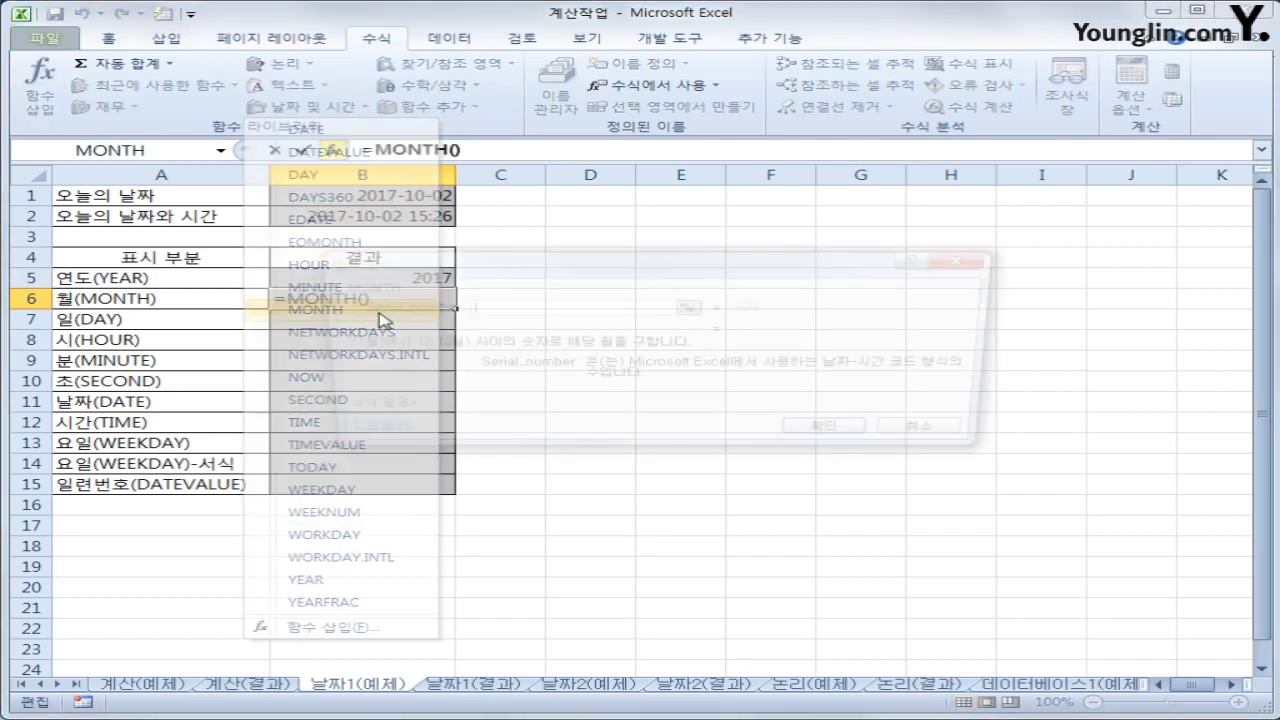
click(395, 216)
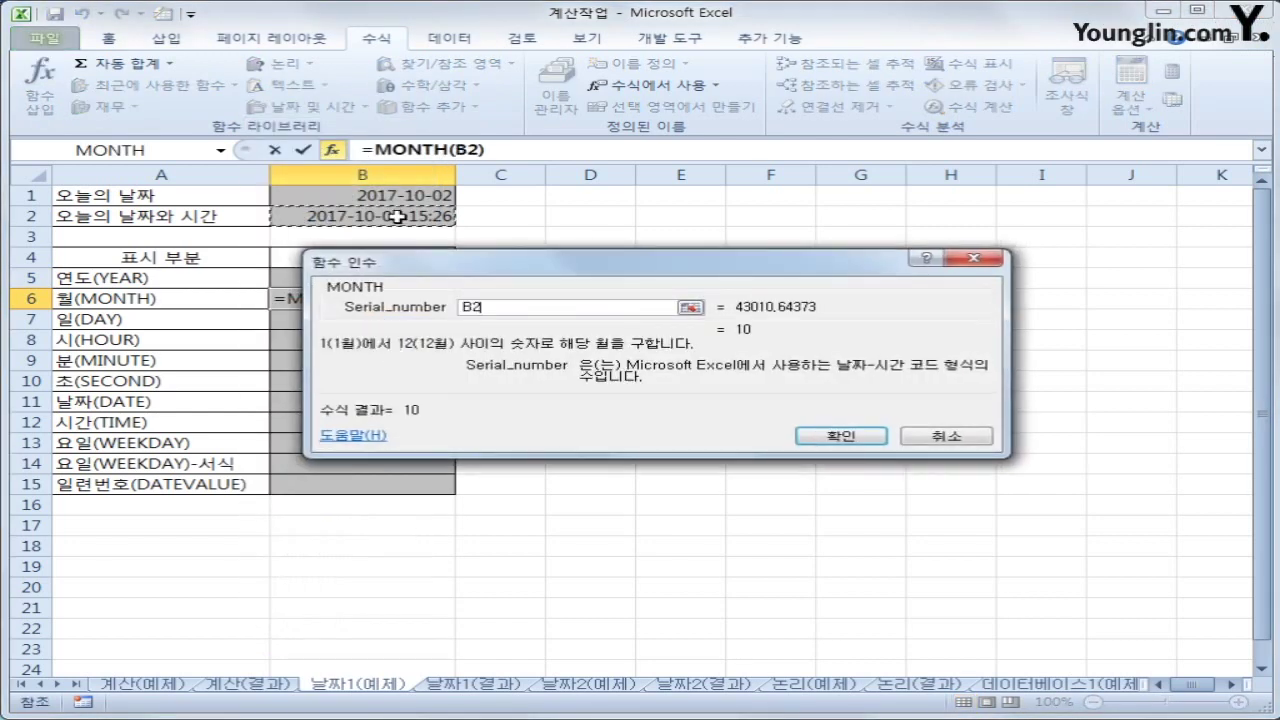
click(841, 437)
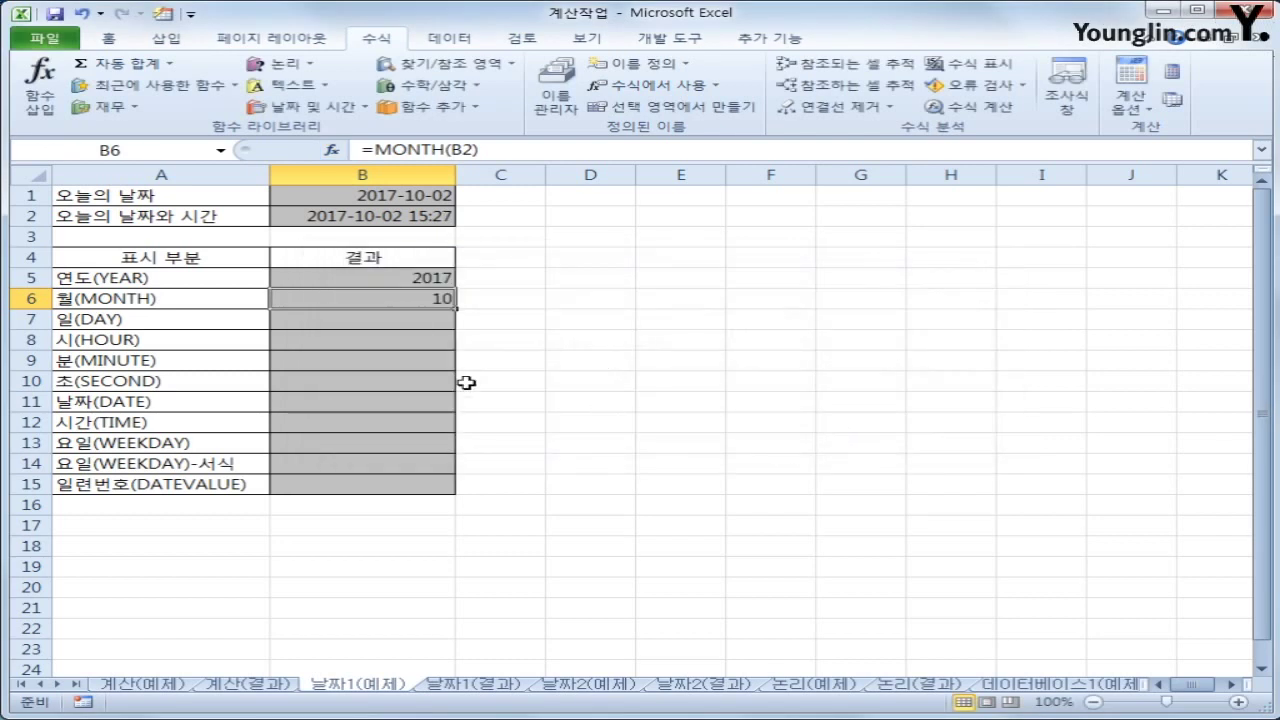
Step: Insert the DAY function in cell B7 to extract the day from the date and time in B2
click(403, 316)
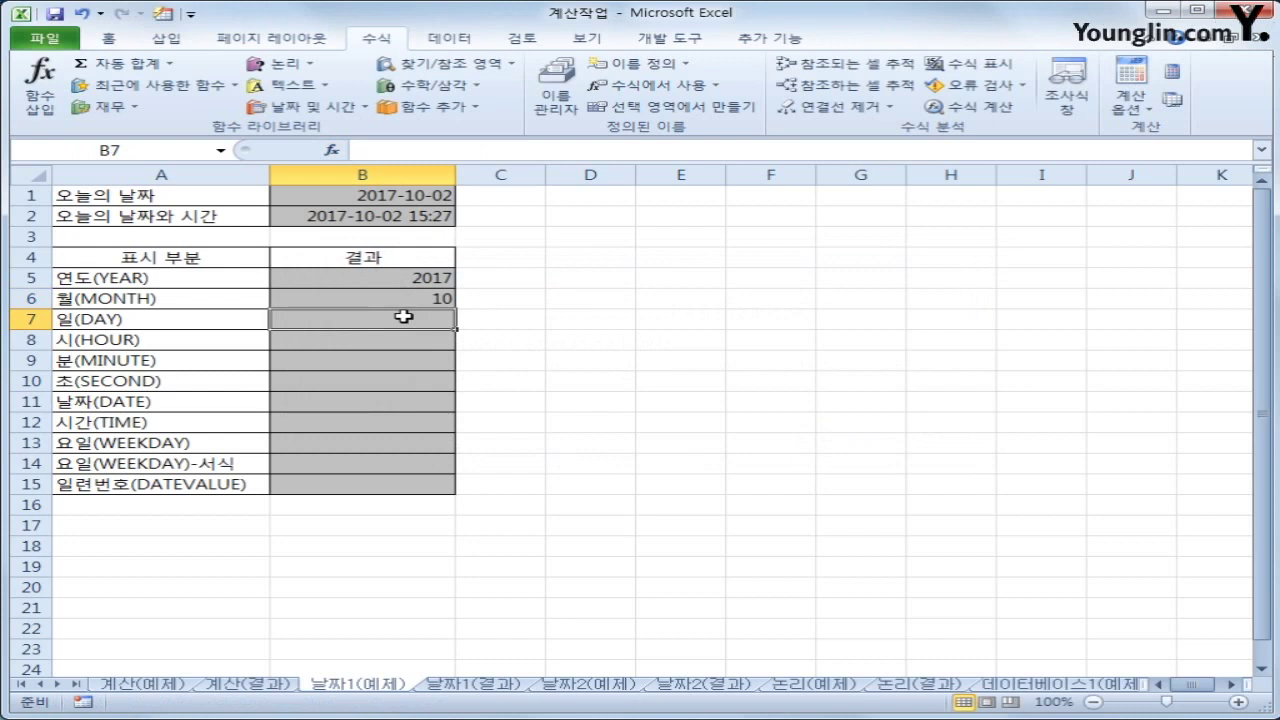
click(345, 108)
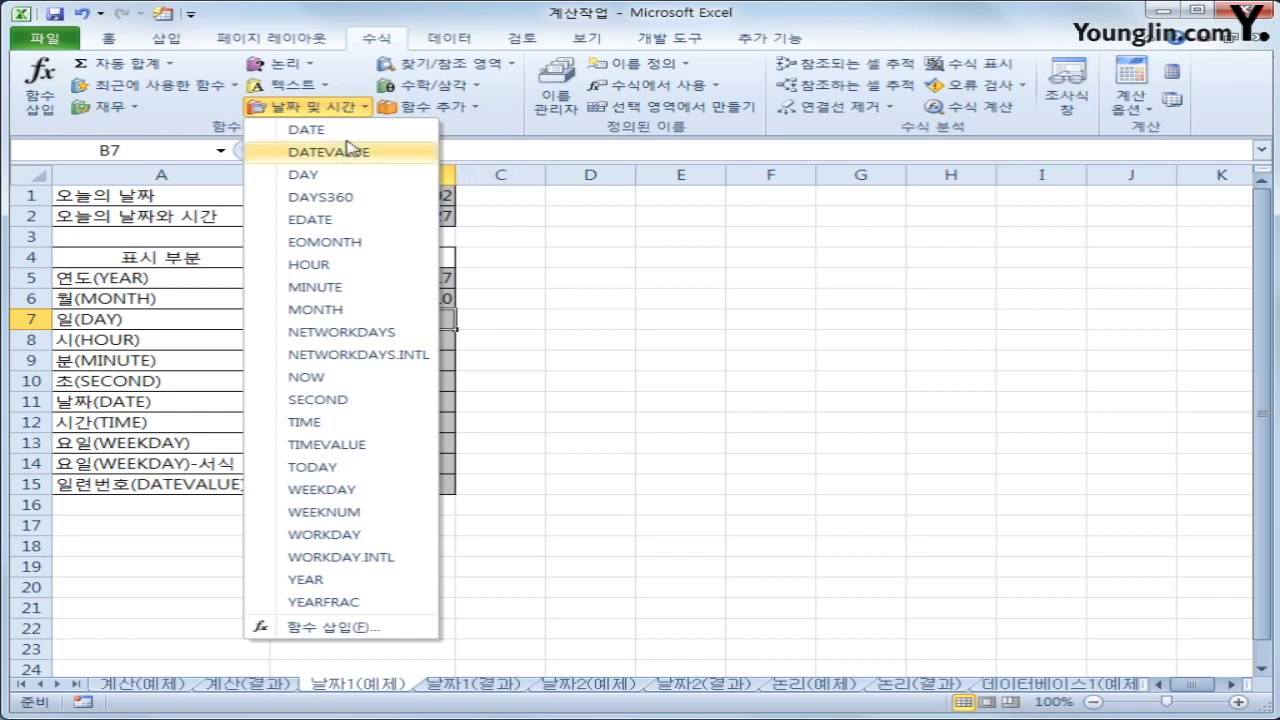
click(355, 178)
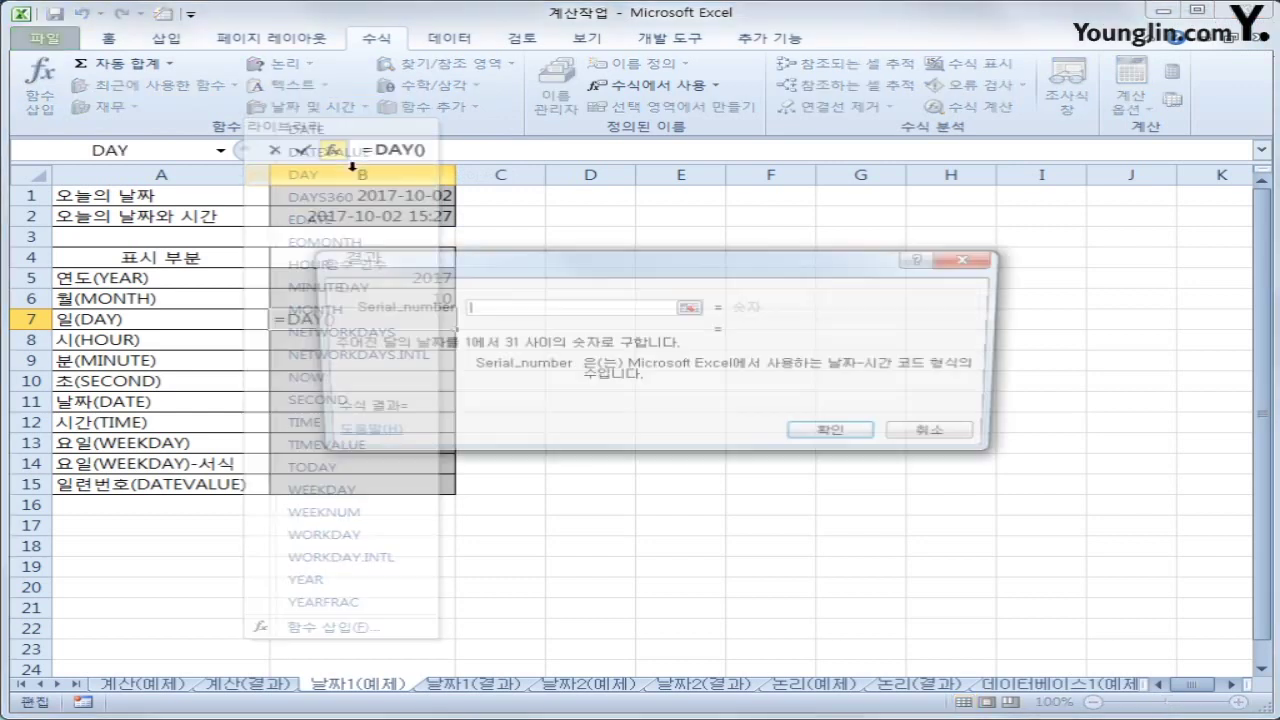
drag(470, 272, 655, 209)
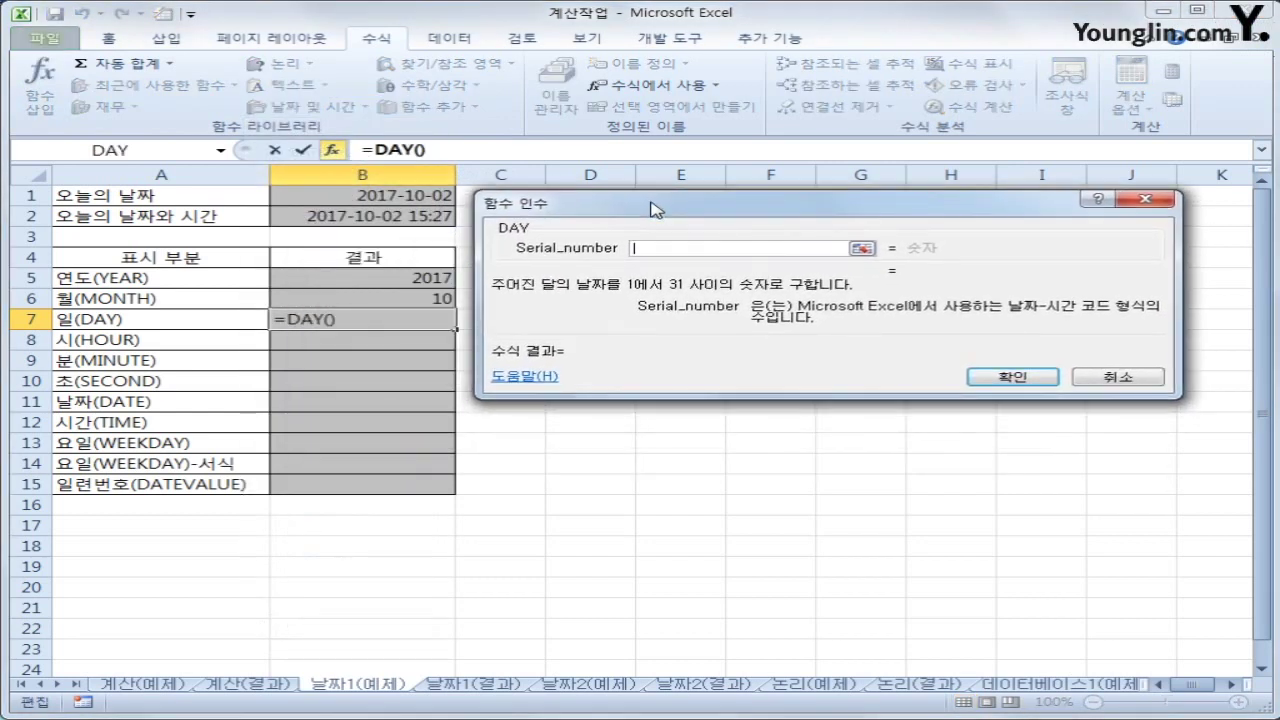
click(373, 220)
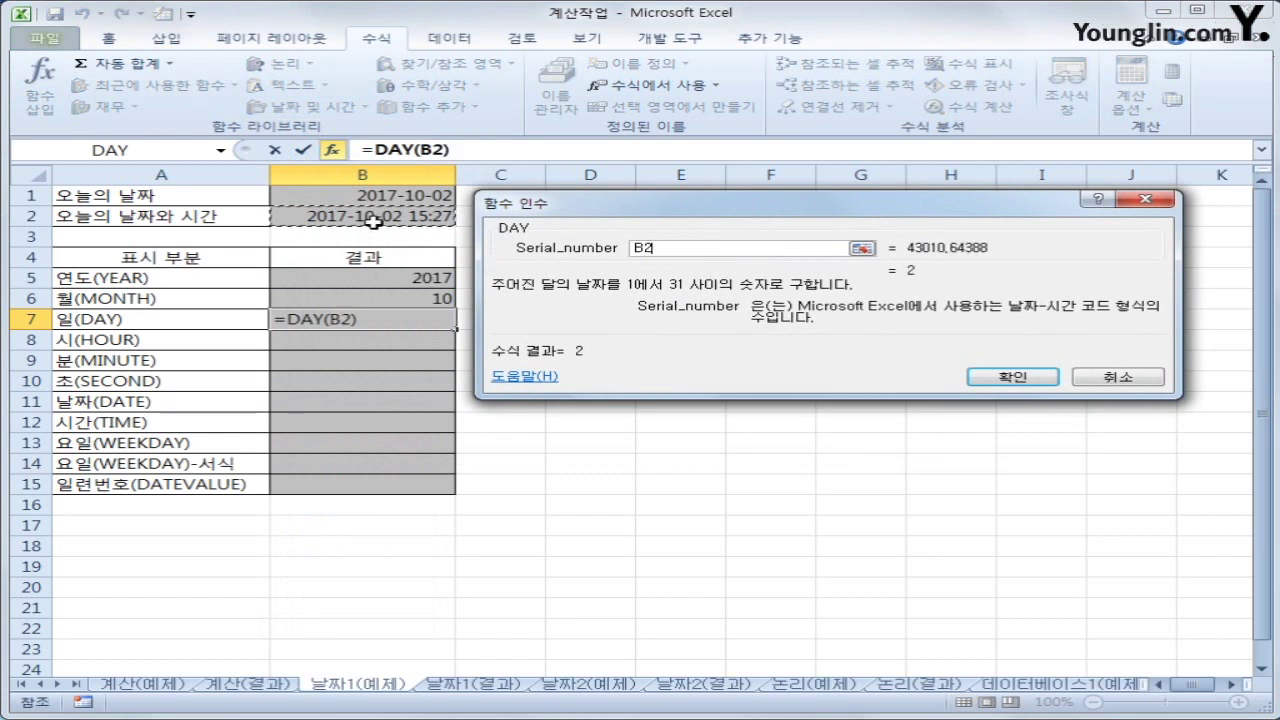
click(1006, 377)
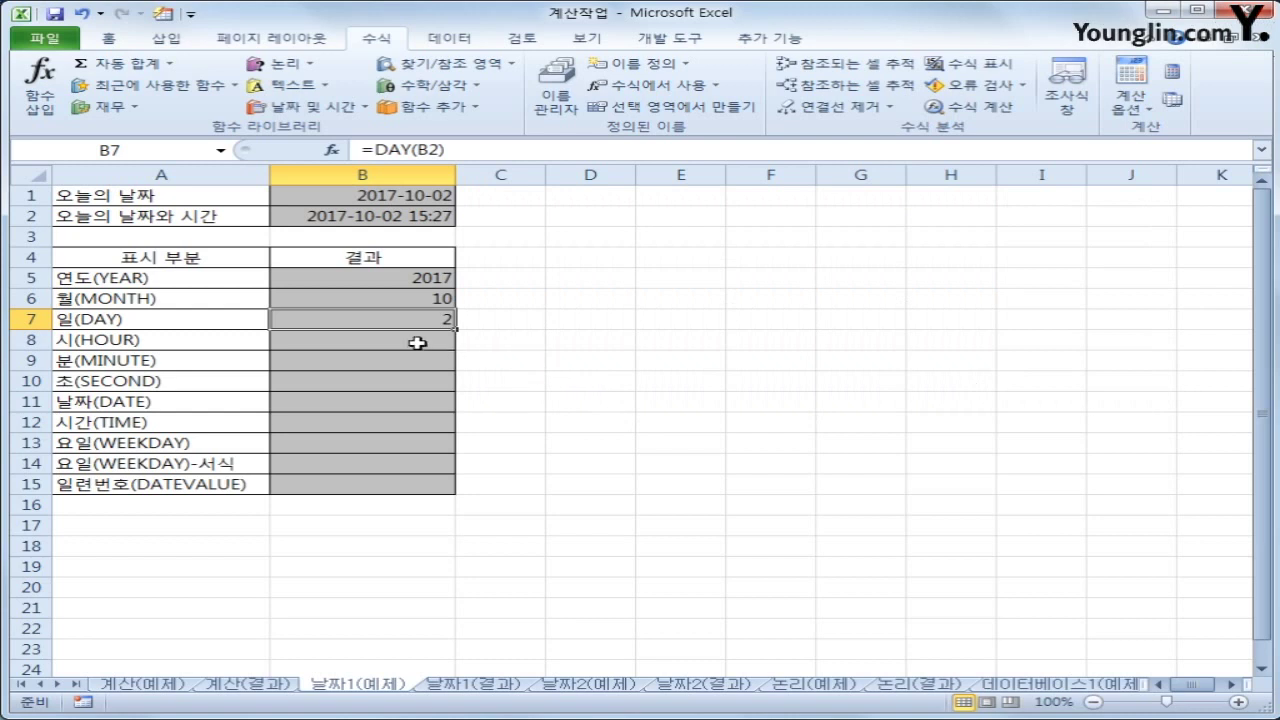
Step: Insert the HOUR function in cell B8 to extract the hour from B2
click(417, 343)
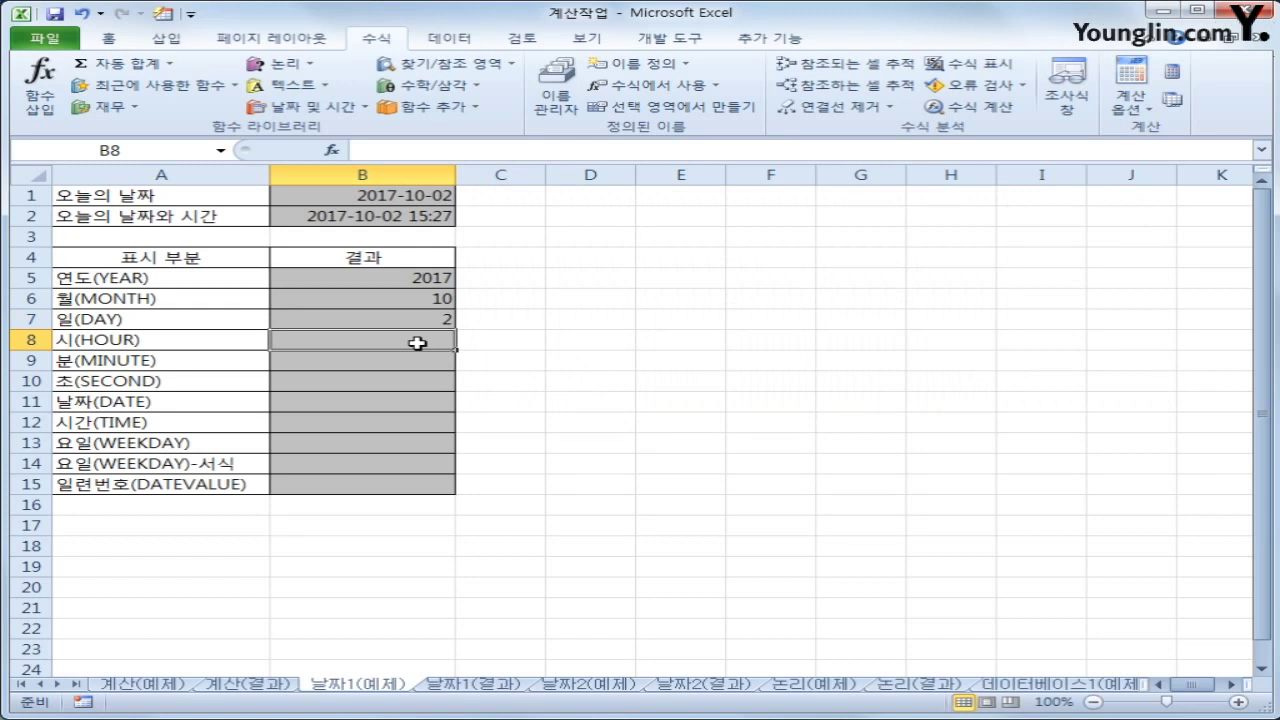
click(336, 108)
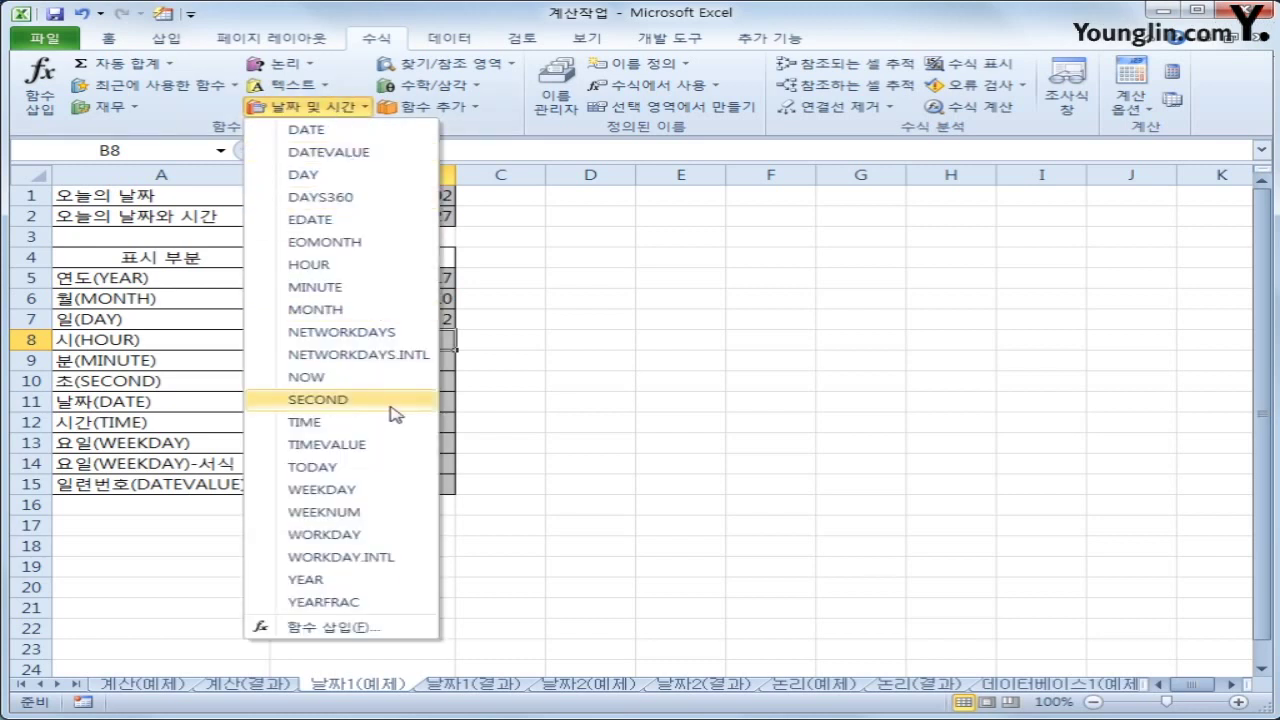
click(397, 268)
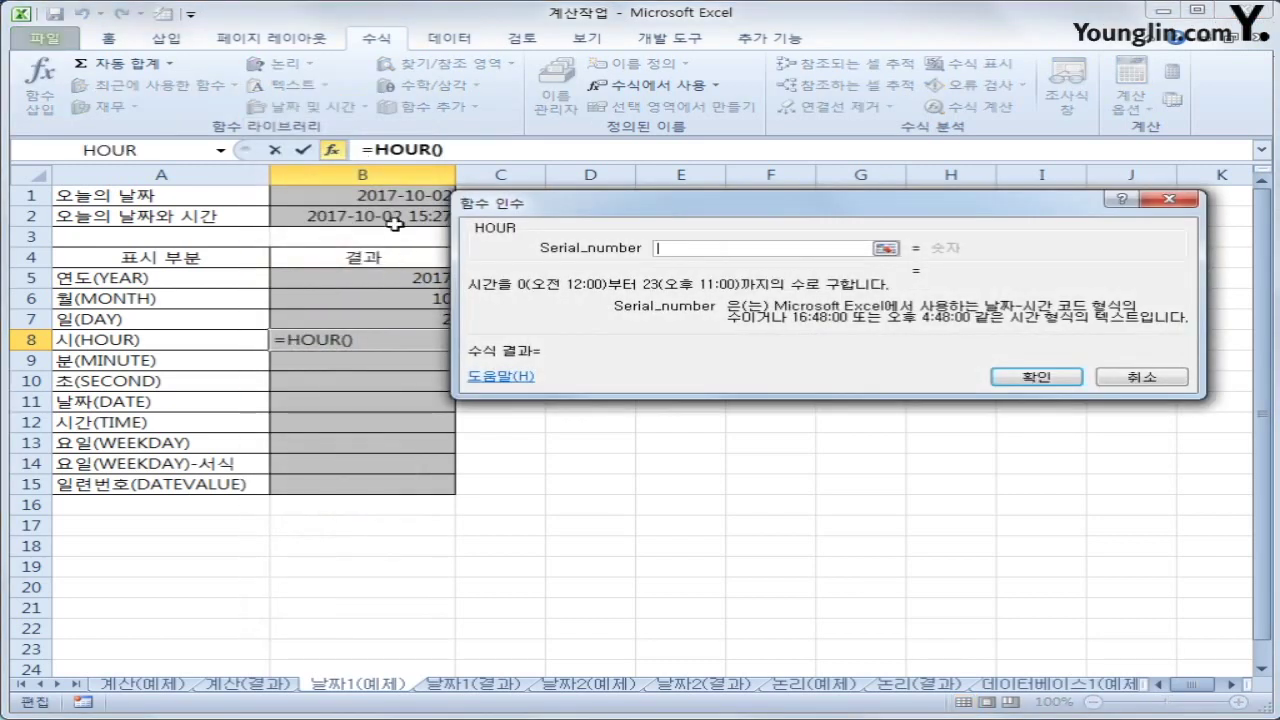
click(392, 216)
click(1071, 380)
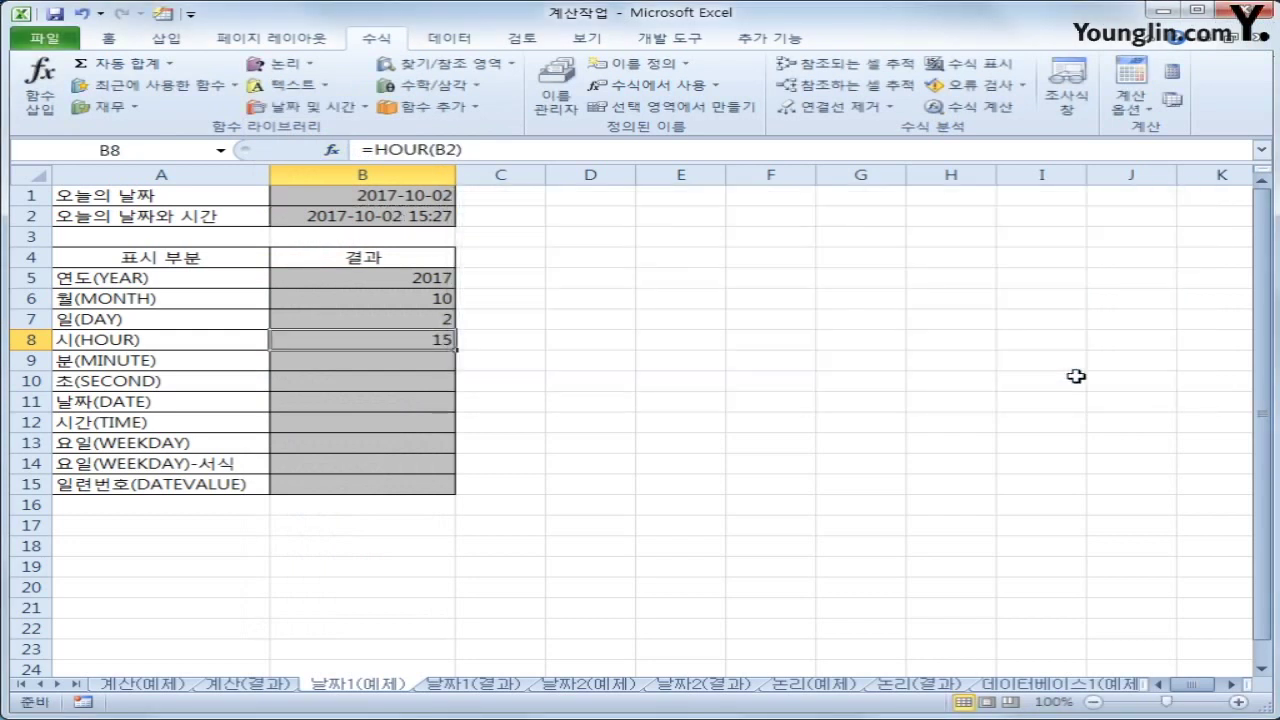
Step: Insert the MINUTE function in cell B9 to extract the minutes from B2
click(402, 362)
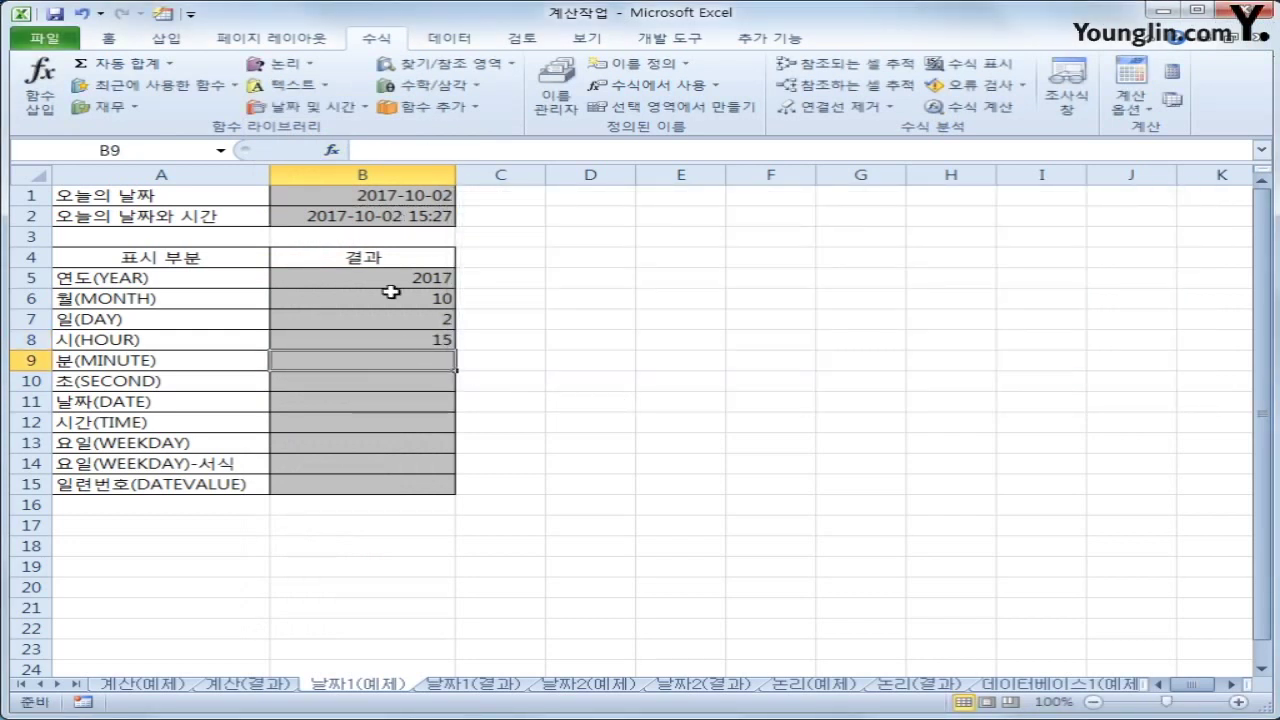
click(314, 108)
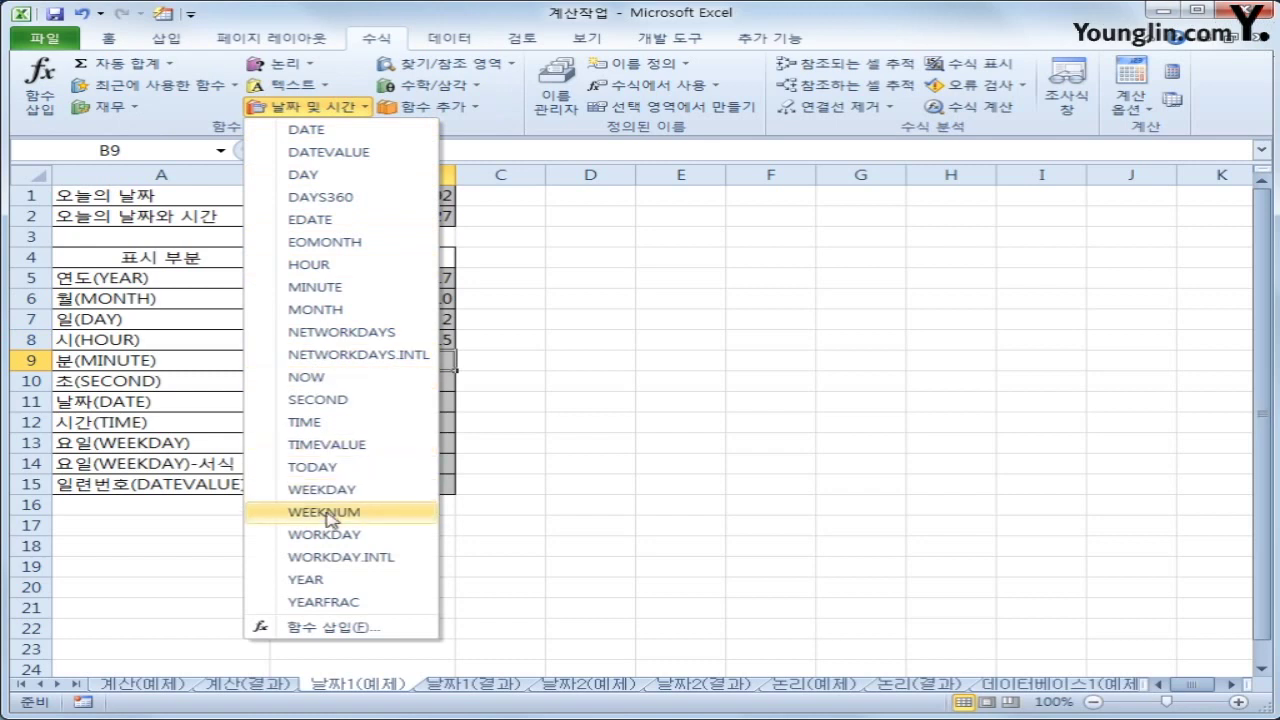
click(355, 289)
click(380, 221)
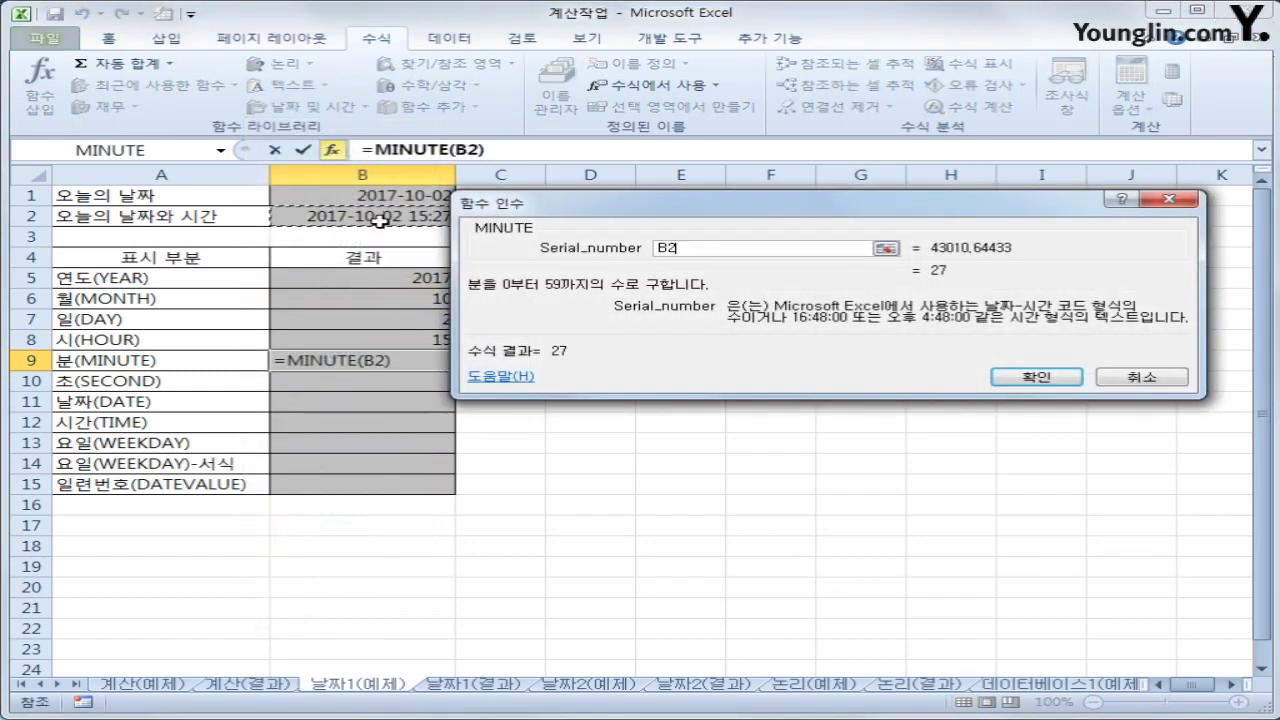
click(1024, 379)
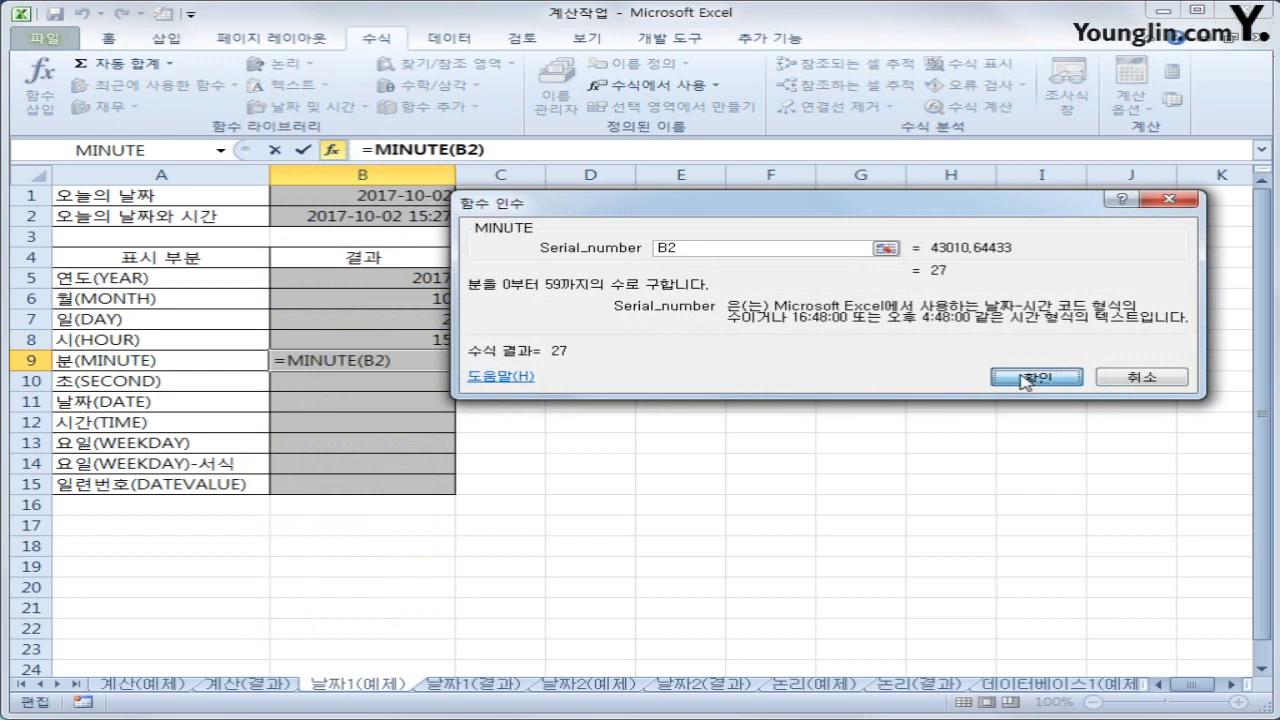
Step: Insert the SECOND function in cell B10 to extract the seconds from the date and time in B2
click(397, 381)
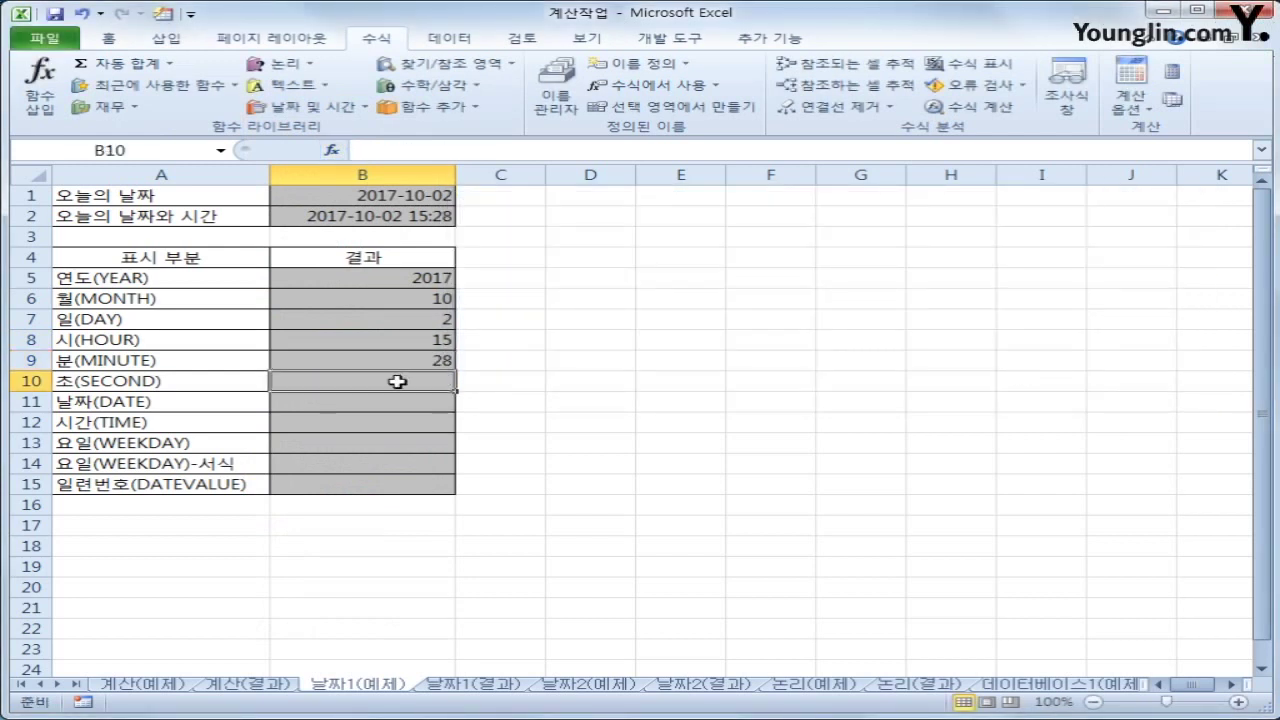
click(305, 106)
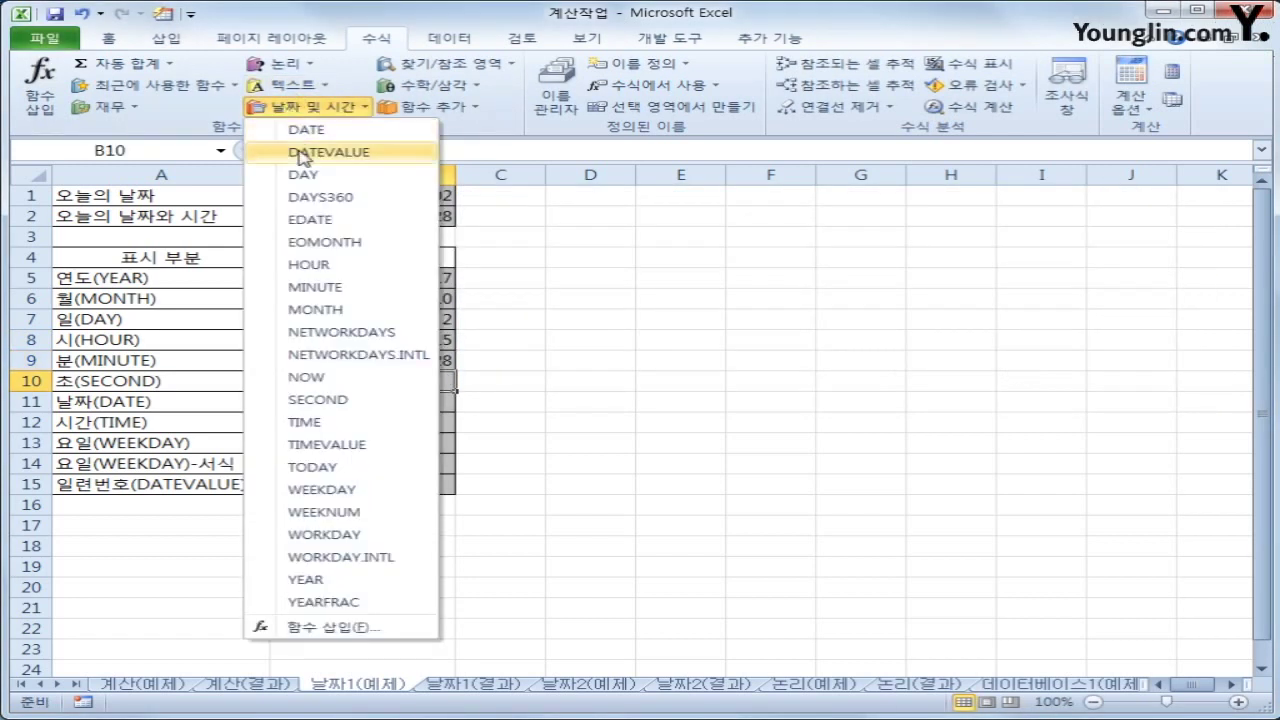
click(318, 399)
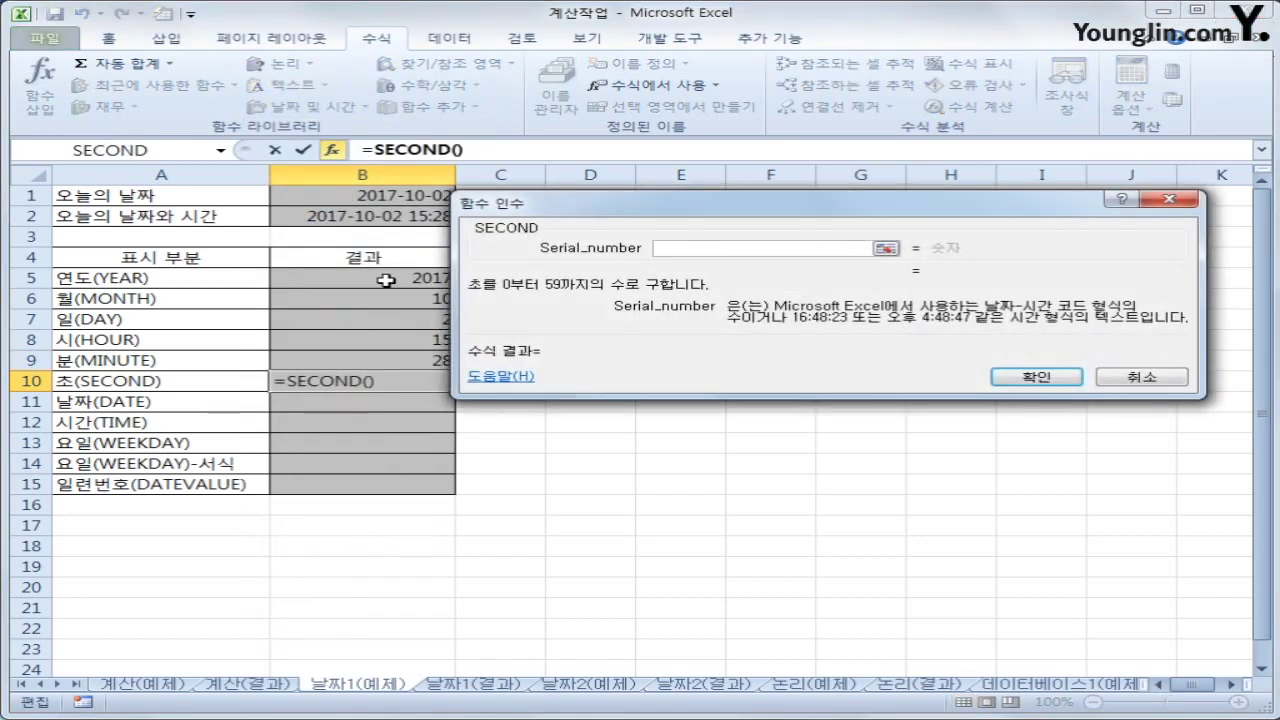
click(421, 214)
click(1050, 380)
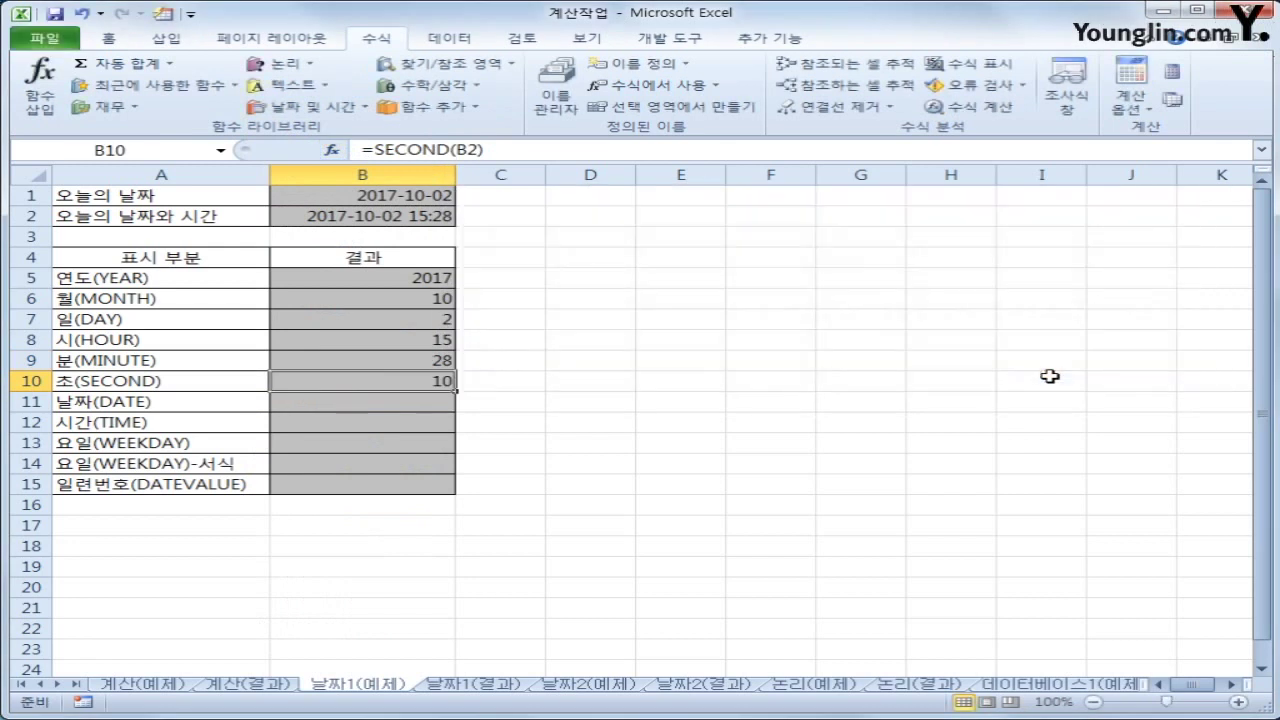
Step: Insert the DATE function in cell B11, using B5 as the year, B6 as the month and B7 as the day
click(387, 406)
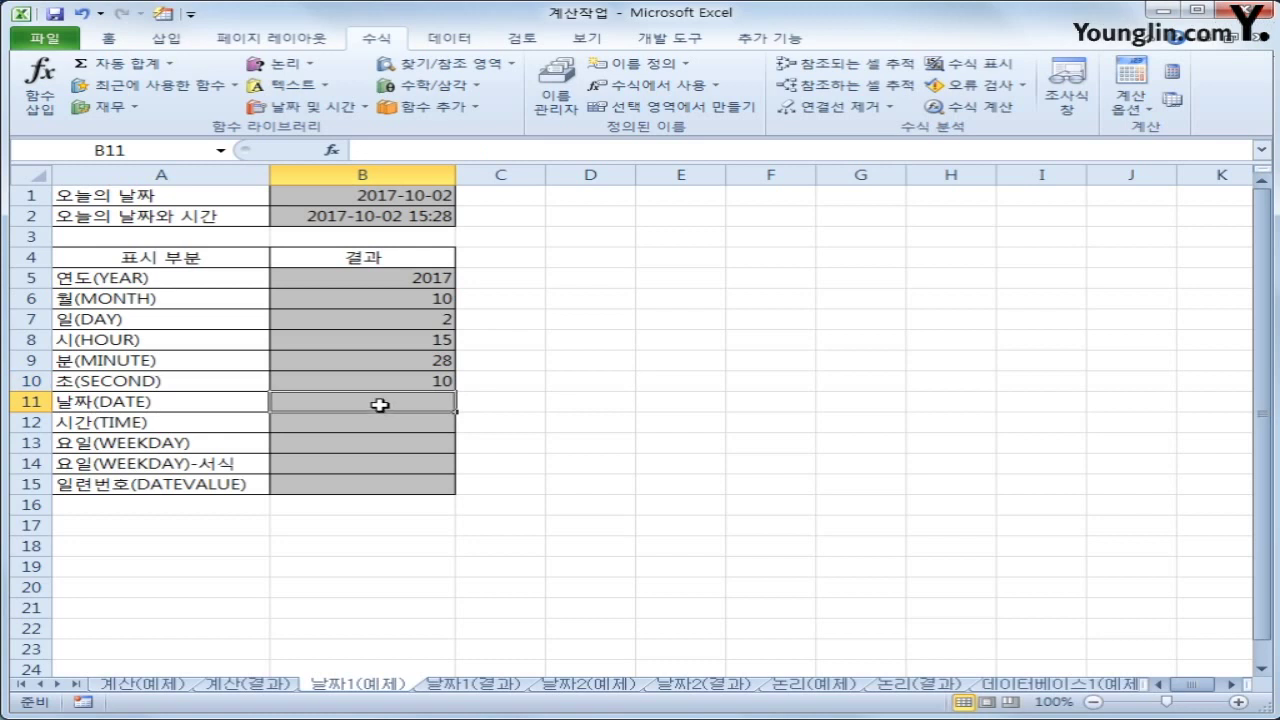
click(266, 107)
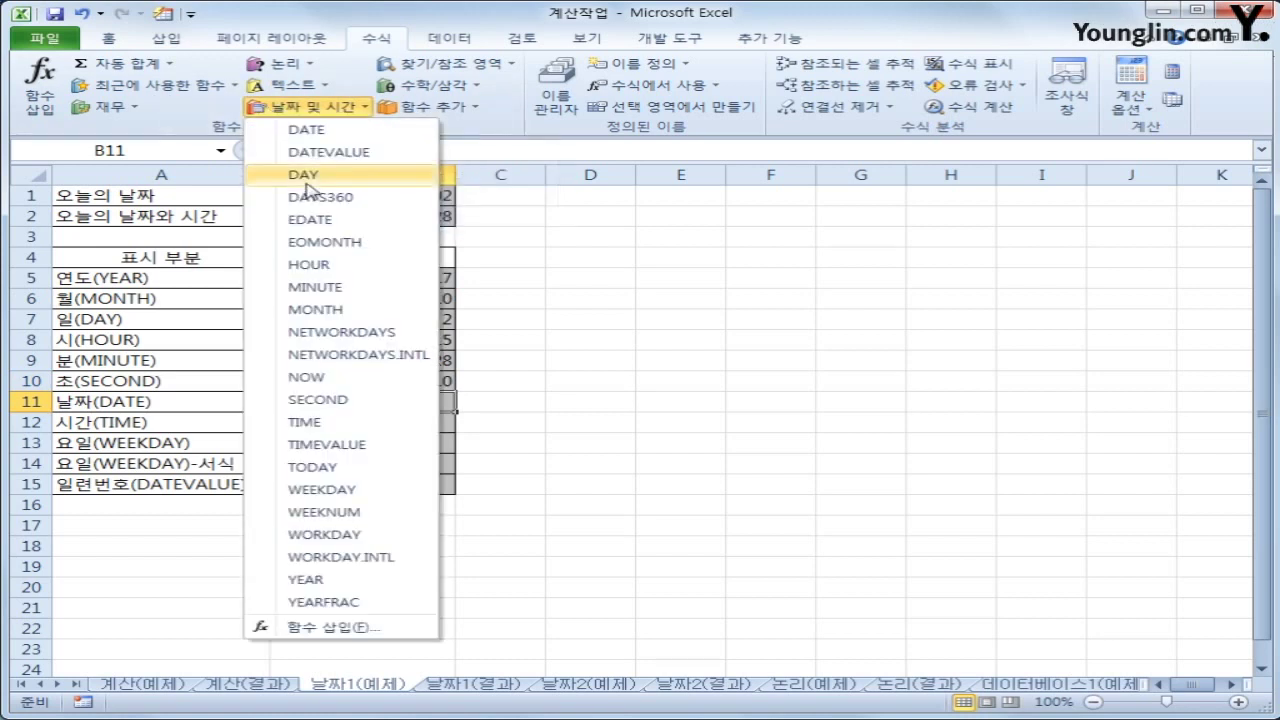
click(324, 138)
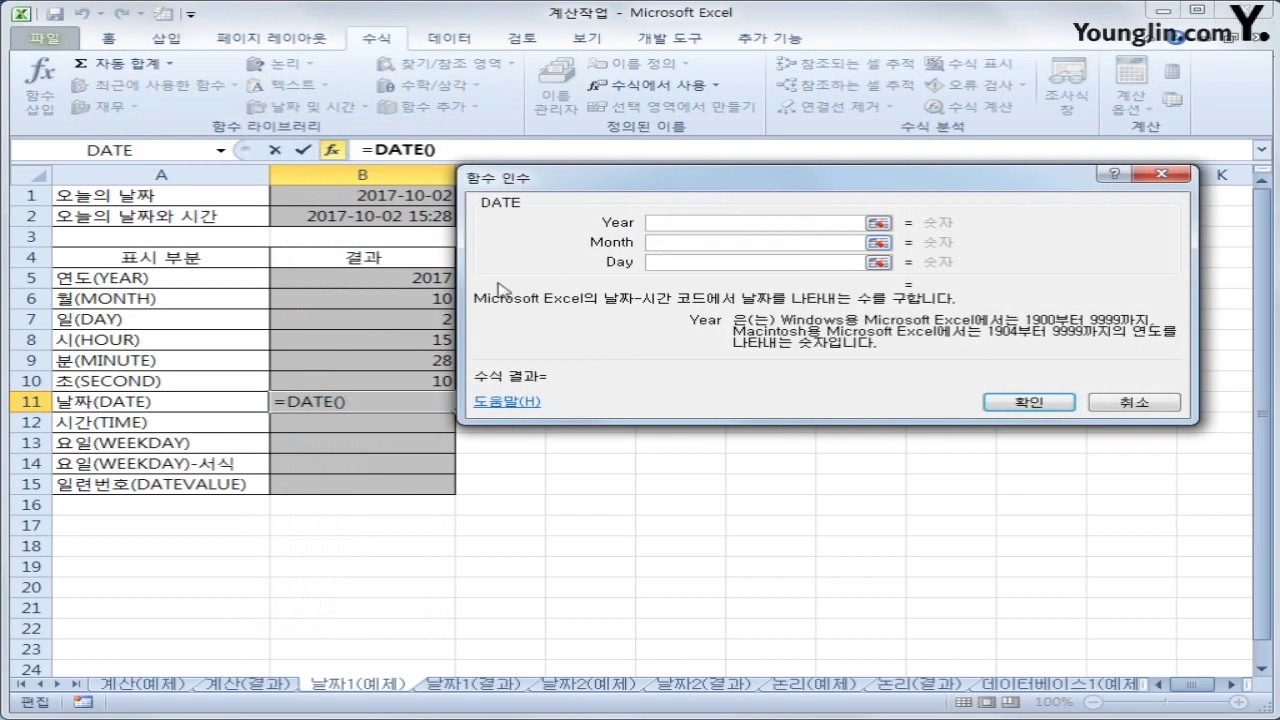
click(390, 274)
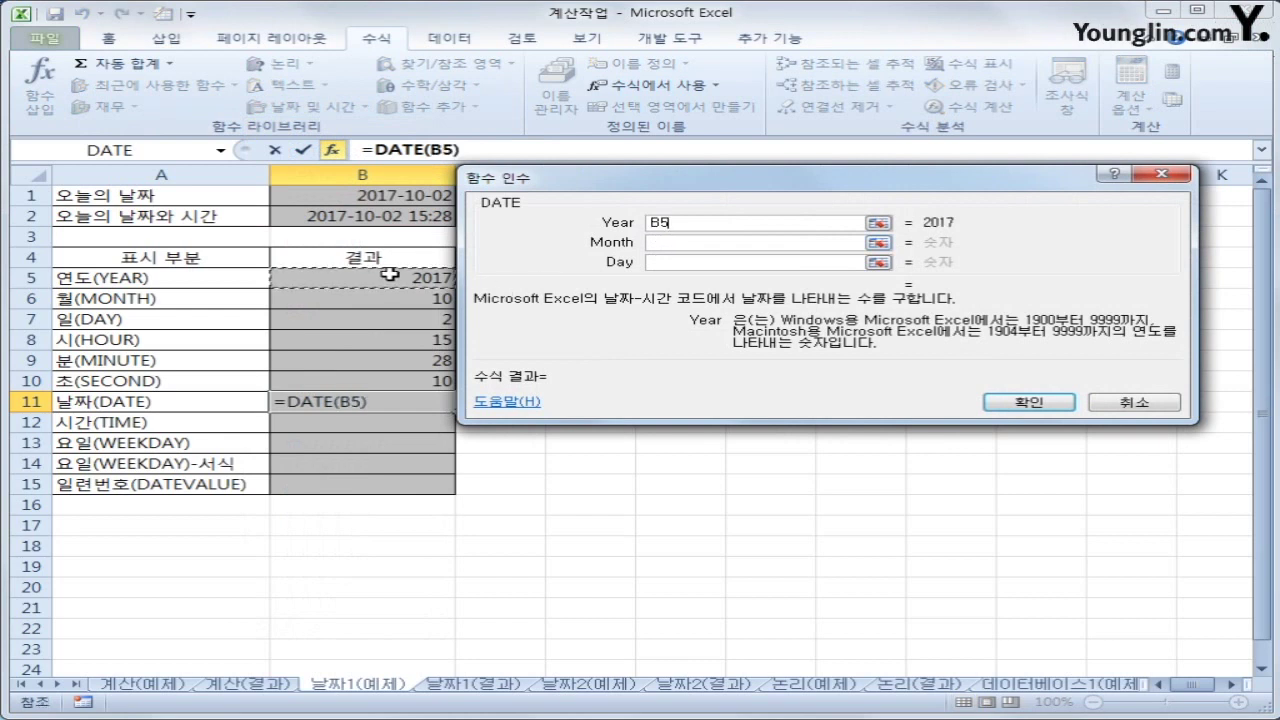
click(718, 243)
click(422, 296)
click(660, 262)
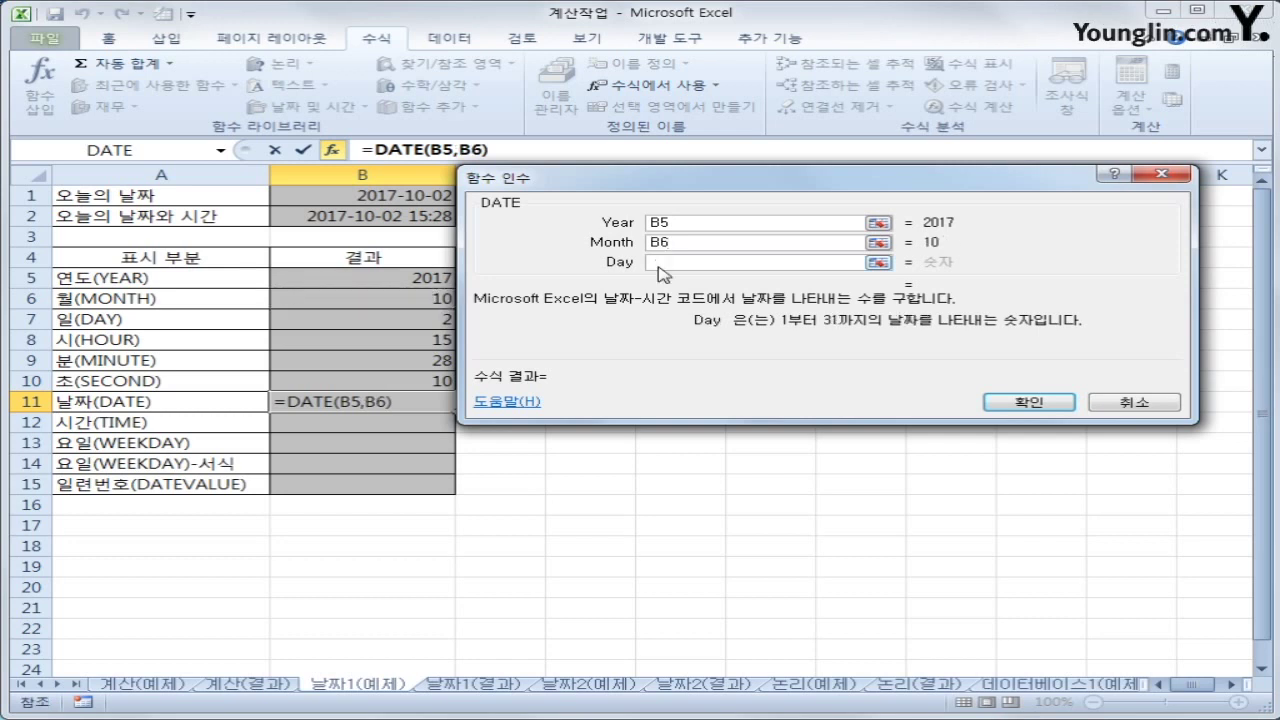
click(388, 321)
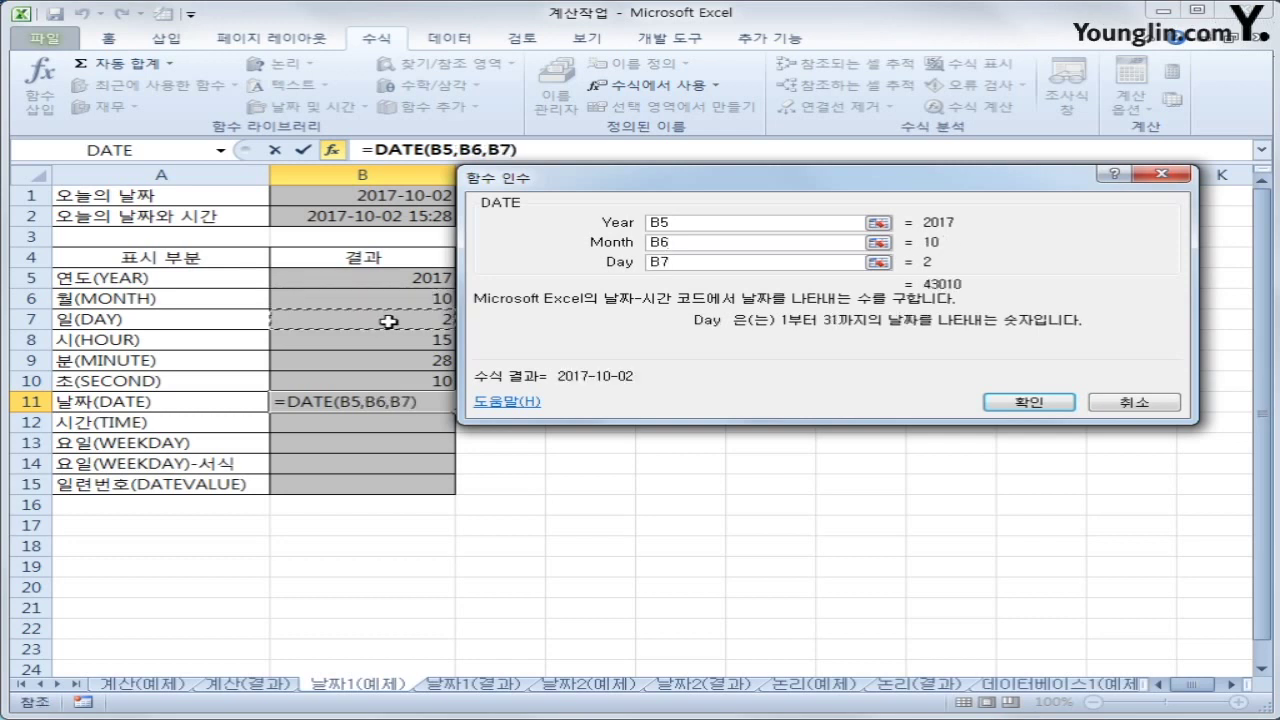
click(987, 400)
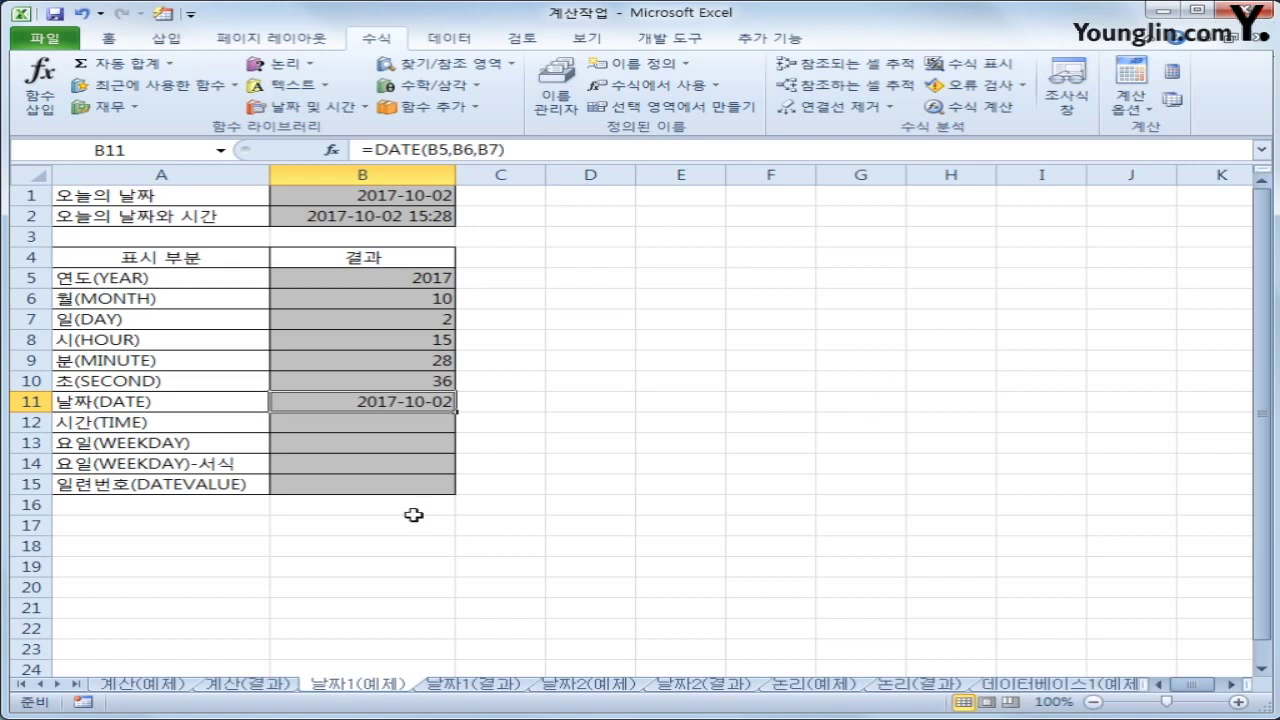
Step: Insert the TIME function in cell B12, using B8 as the hour, B9 as the minute and B10 as the second
click(385, 426)
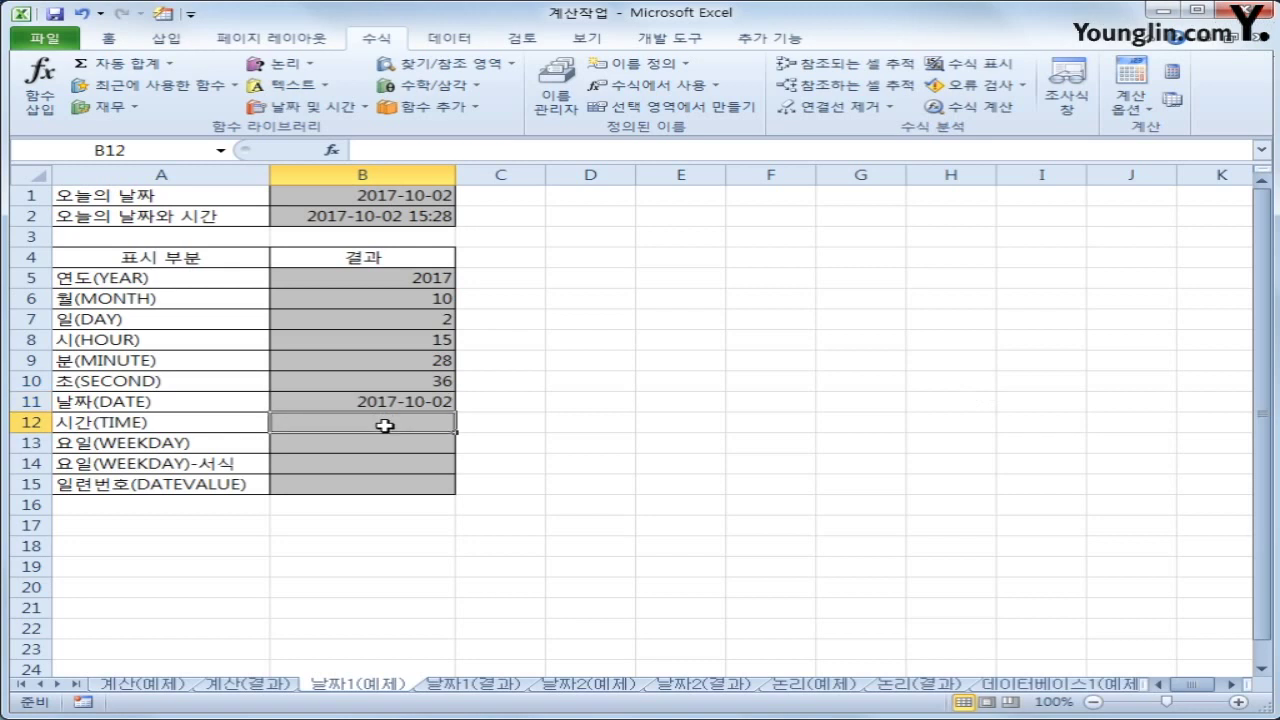
click(335, 108)
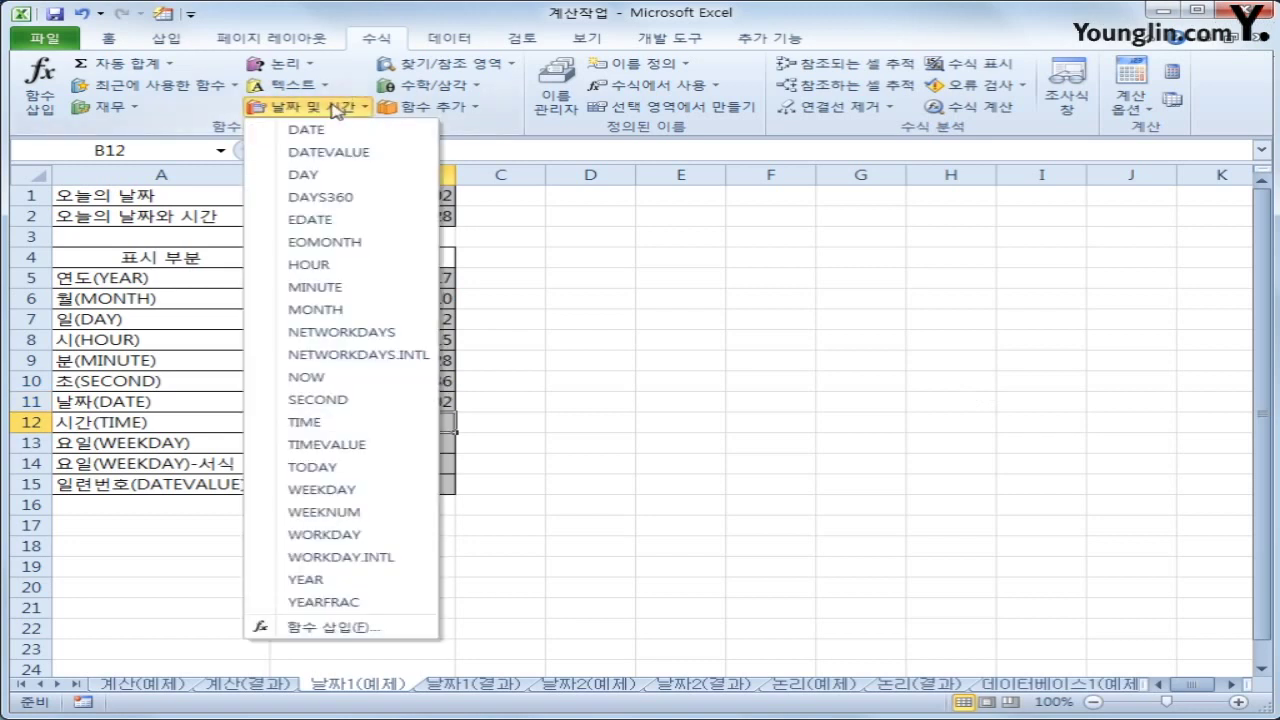
click(355, 422)
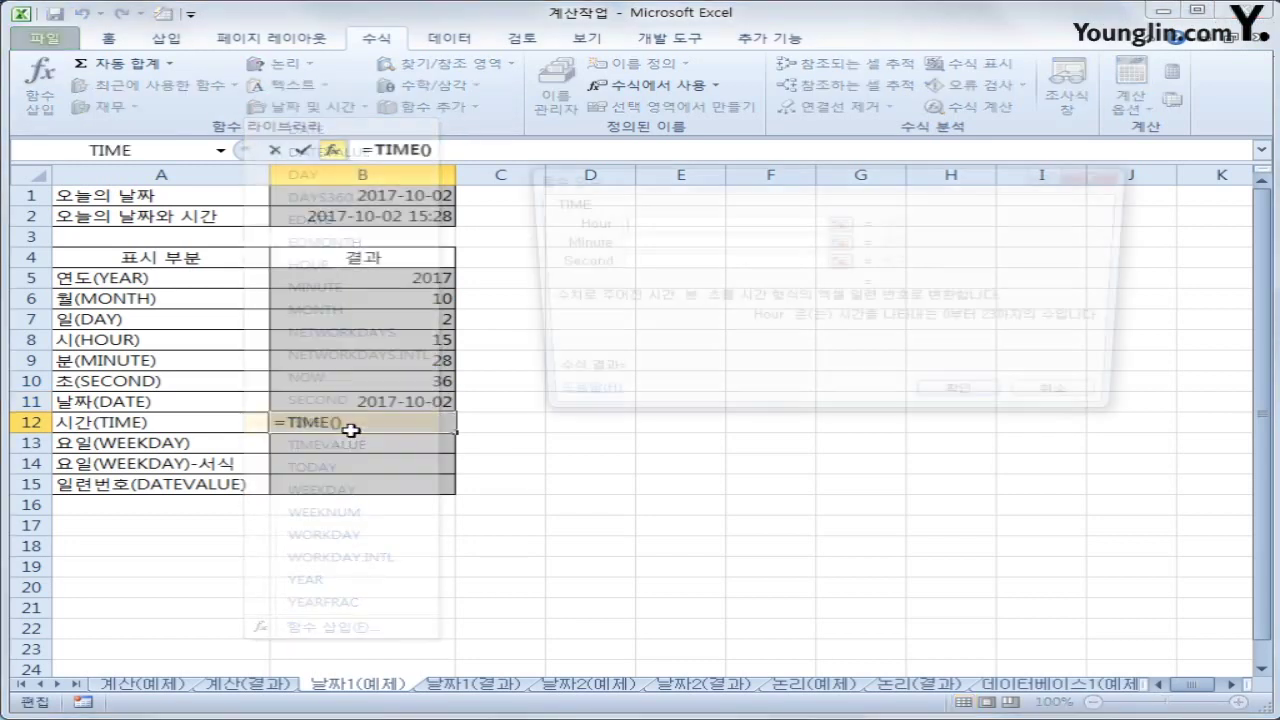
click(381, 336)
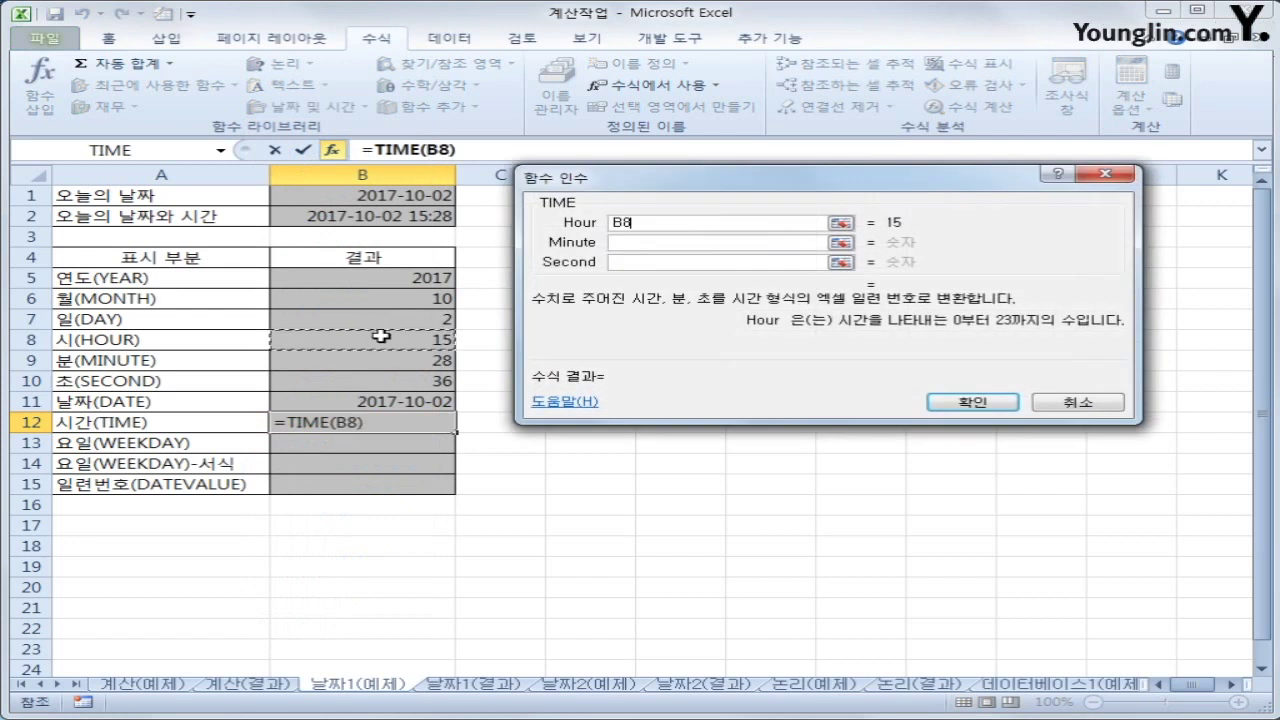
click(658, 242)
click(422, 364)
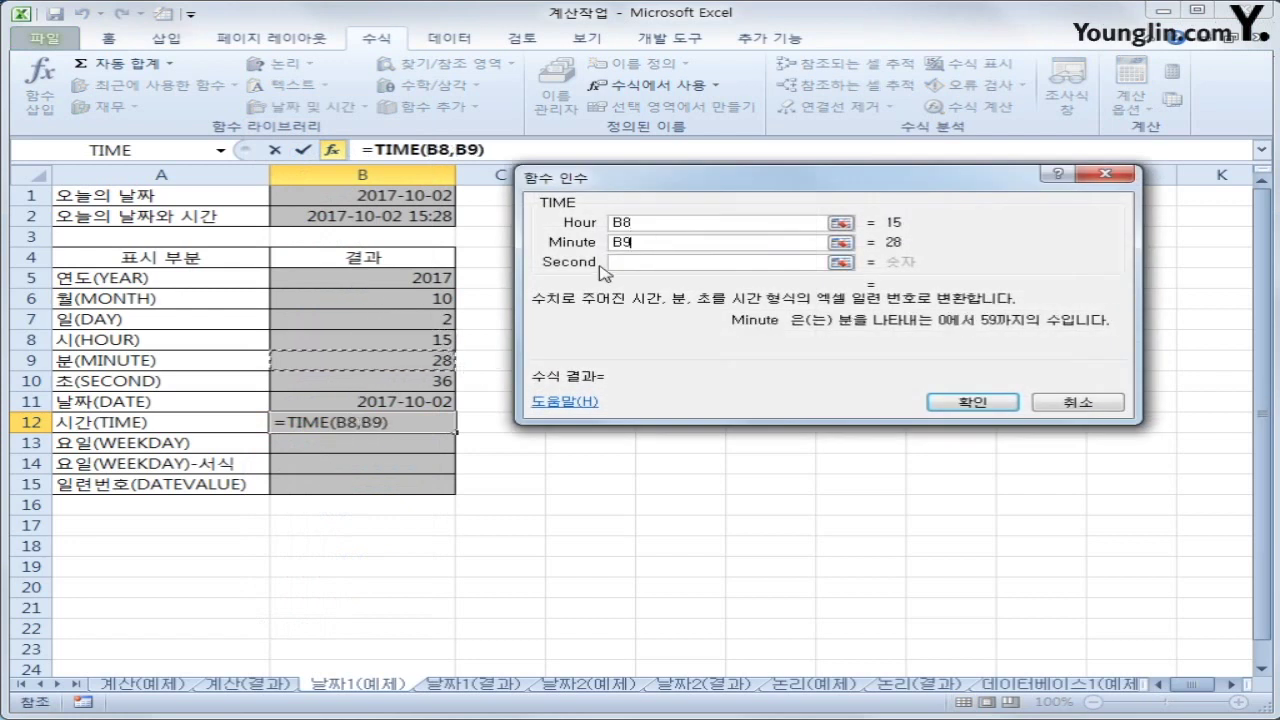
click(612, 263)
click(447, 382)
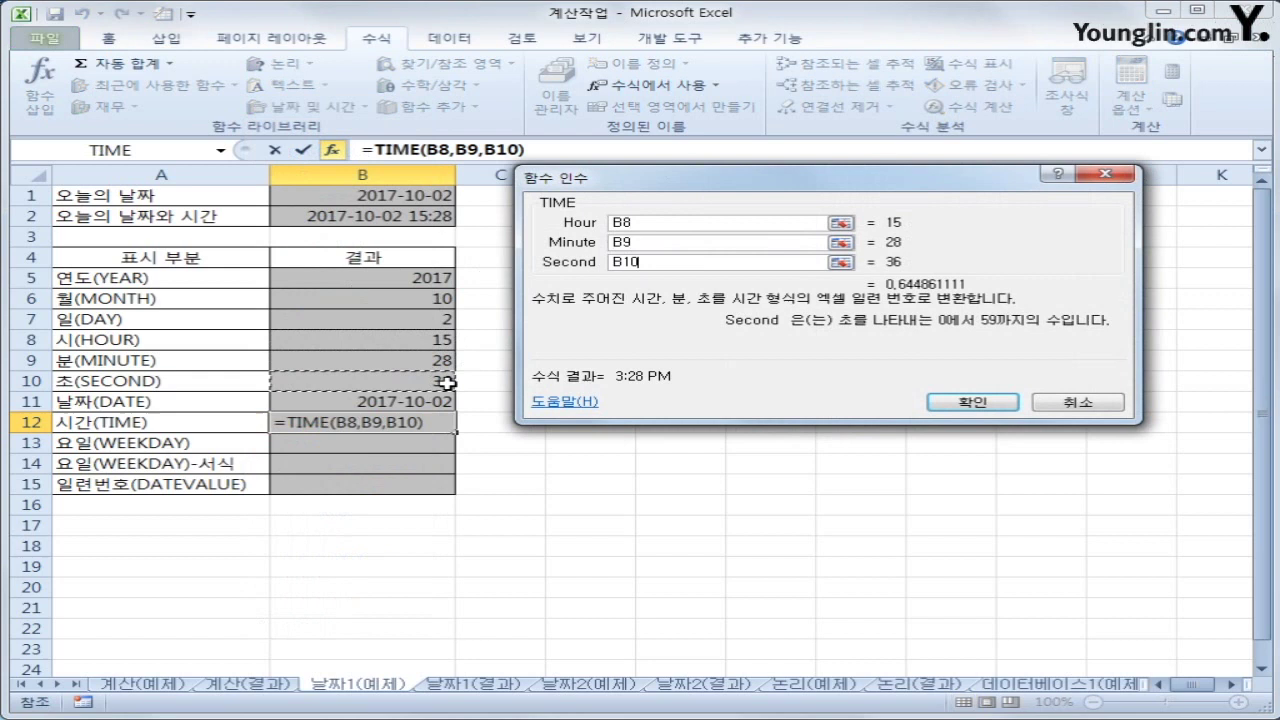
click(932, 404)
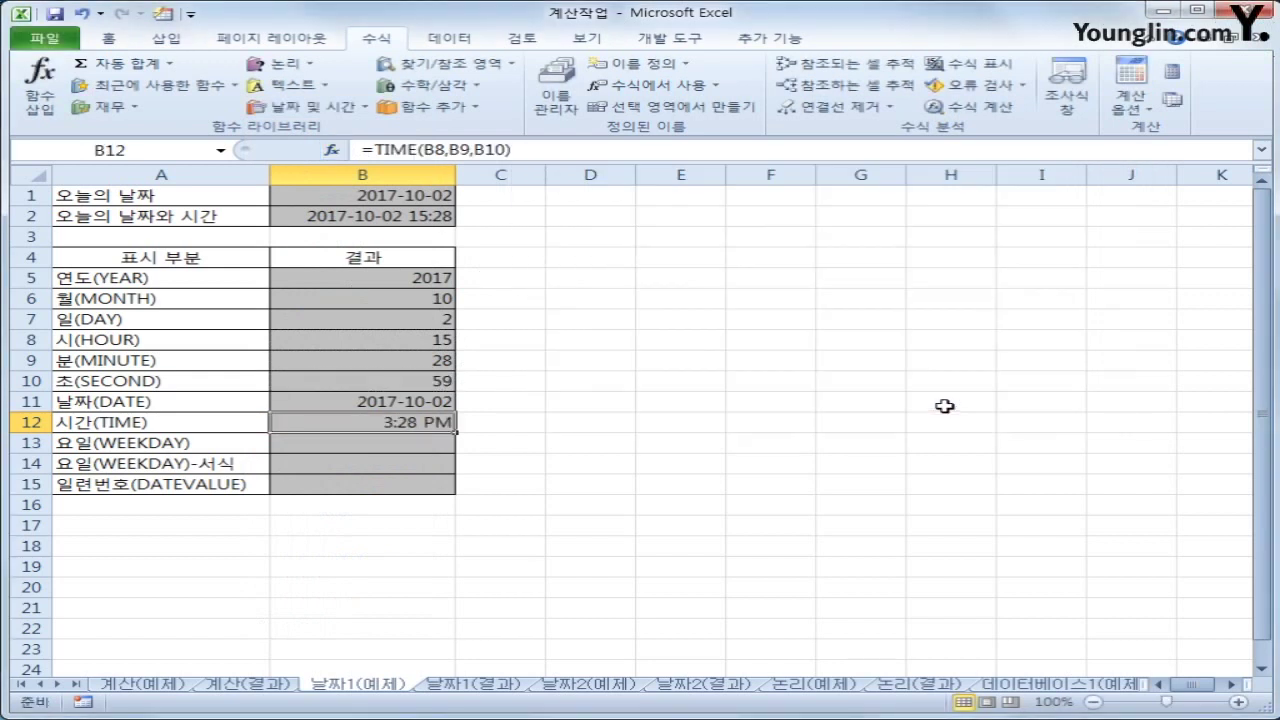
Step: Insert the WEEKDAY function in cell B13 with B2 as the serial number, leaving the return type empty
click(360, 448)
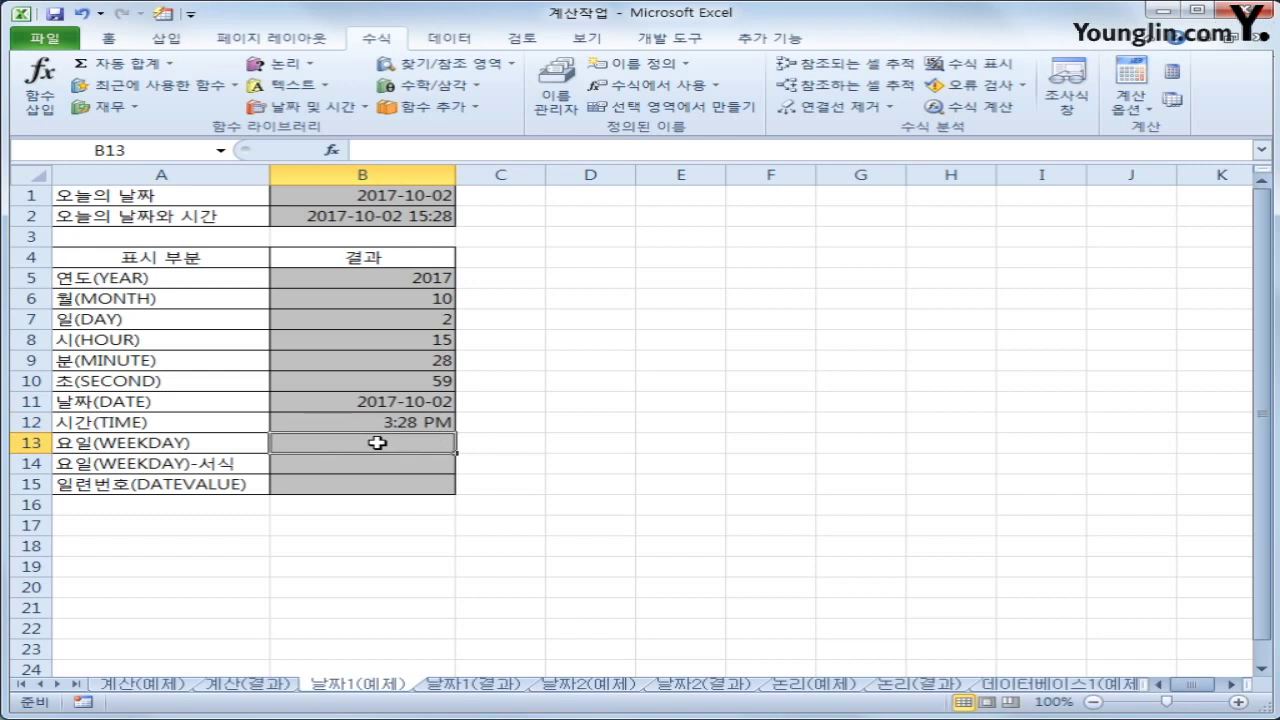
click(330, 107)
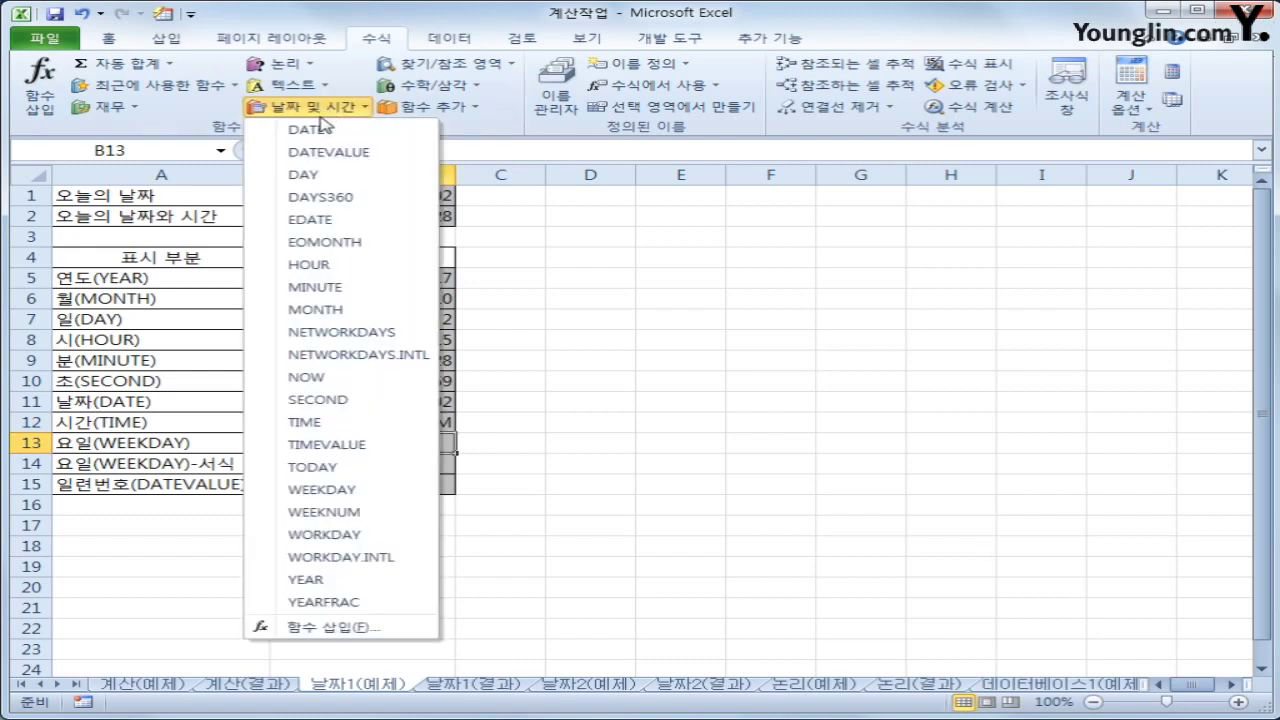
click(373, 494)
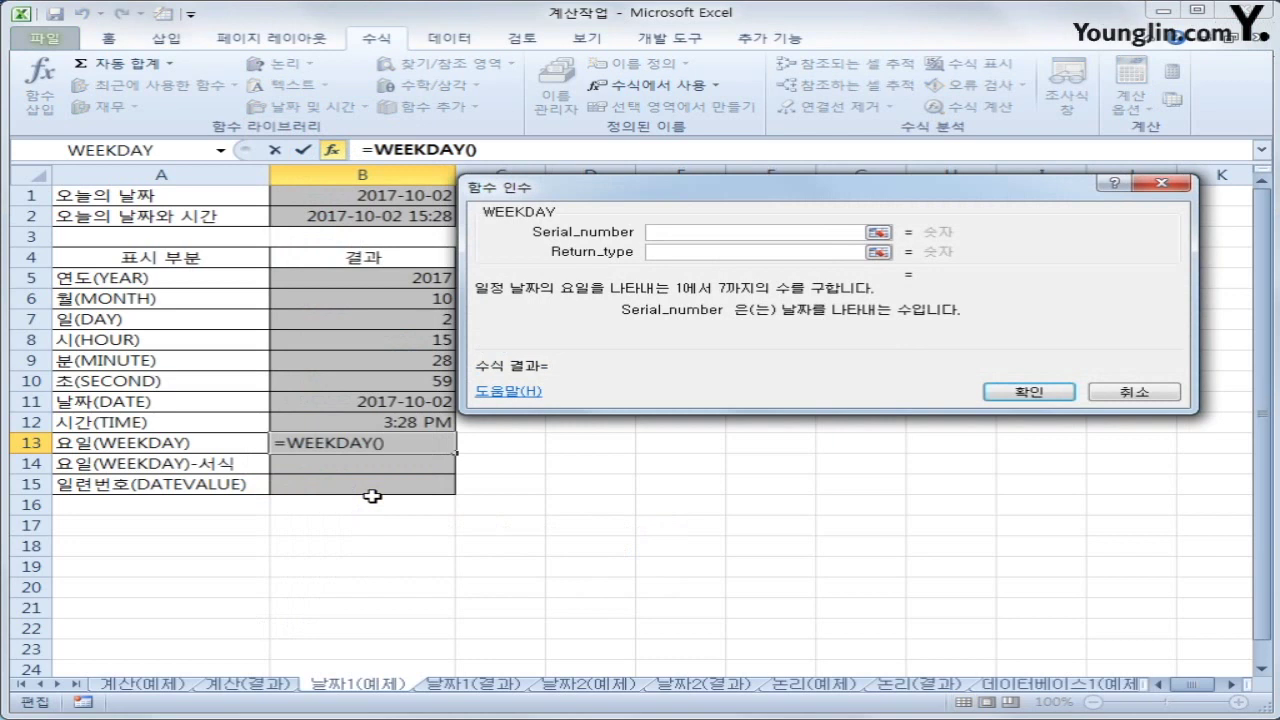
click(372, 215)
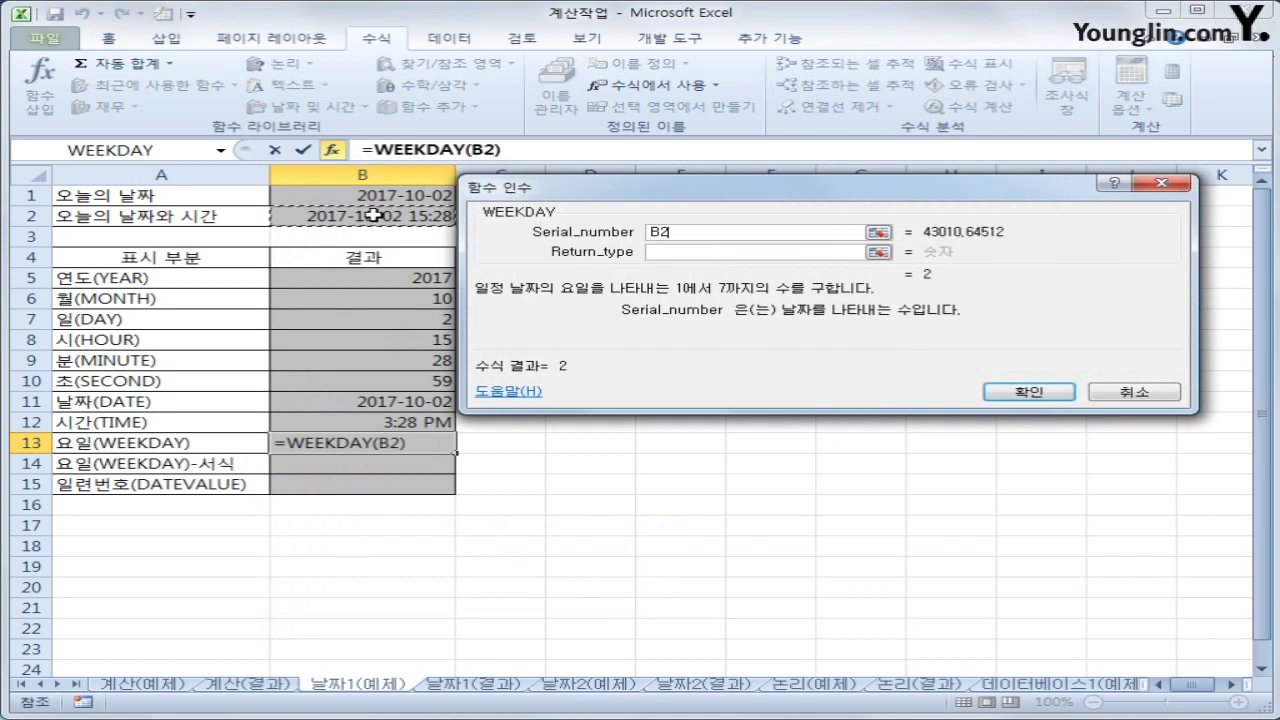
click(1003, 393)
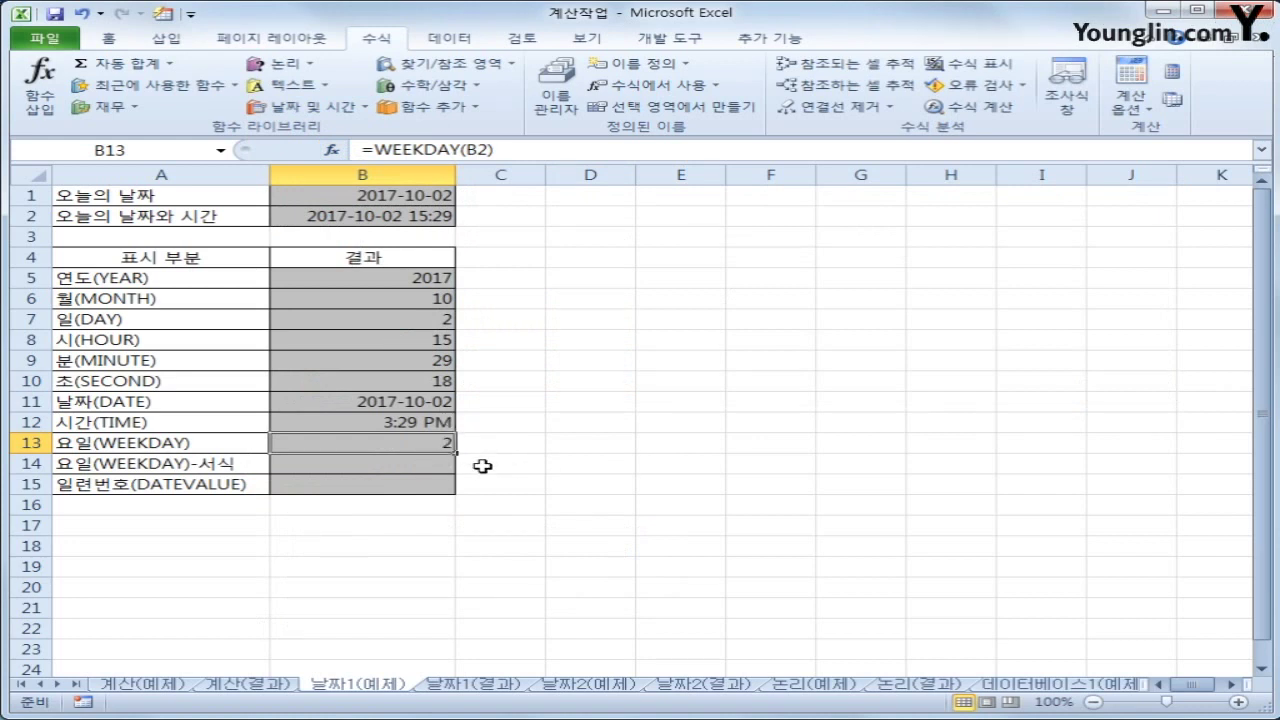
Step: Insert the WEEKDAY function in the preformatted cell B14, using B2 as the serial number and no return type
click(433, 464)
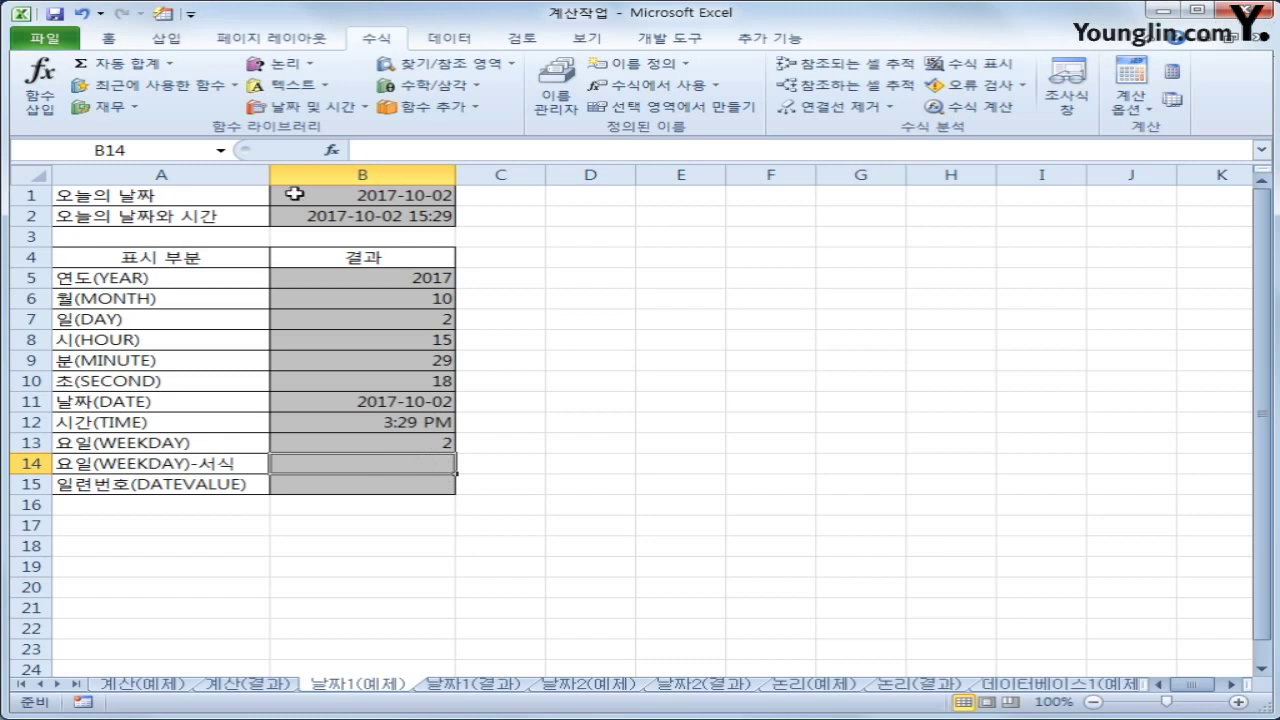
click(310, 106)
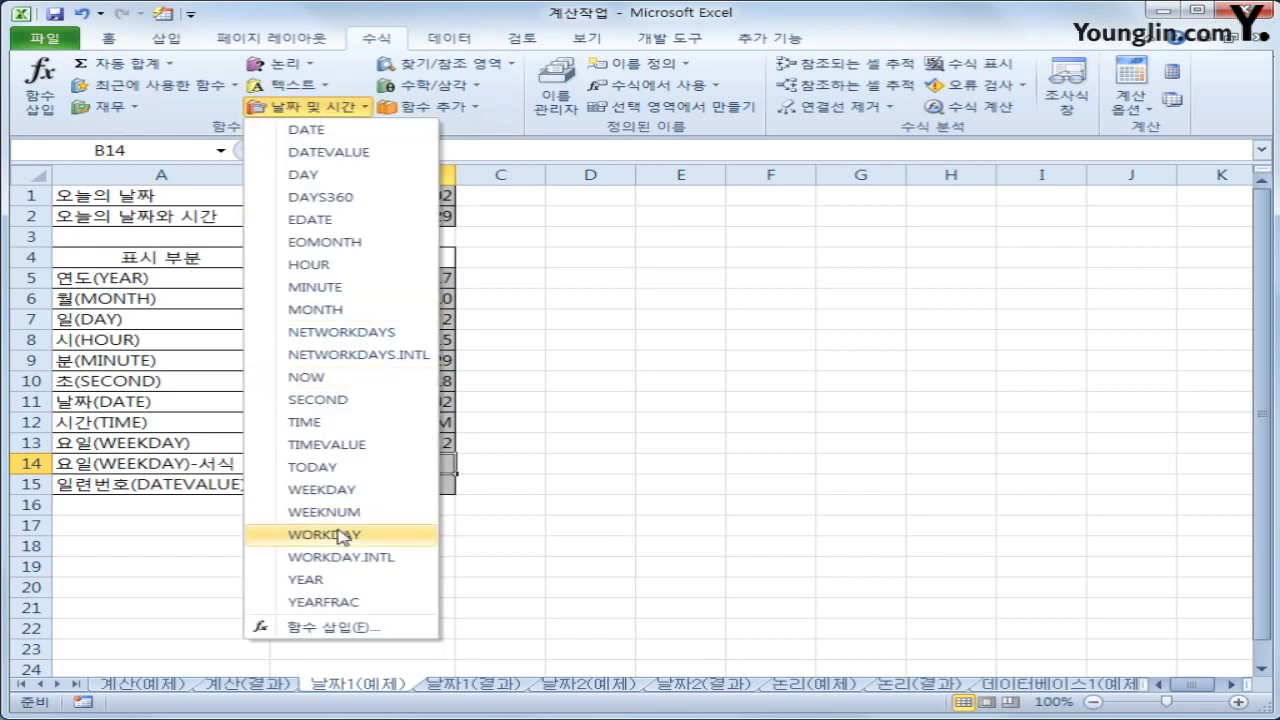
click(350, 490)
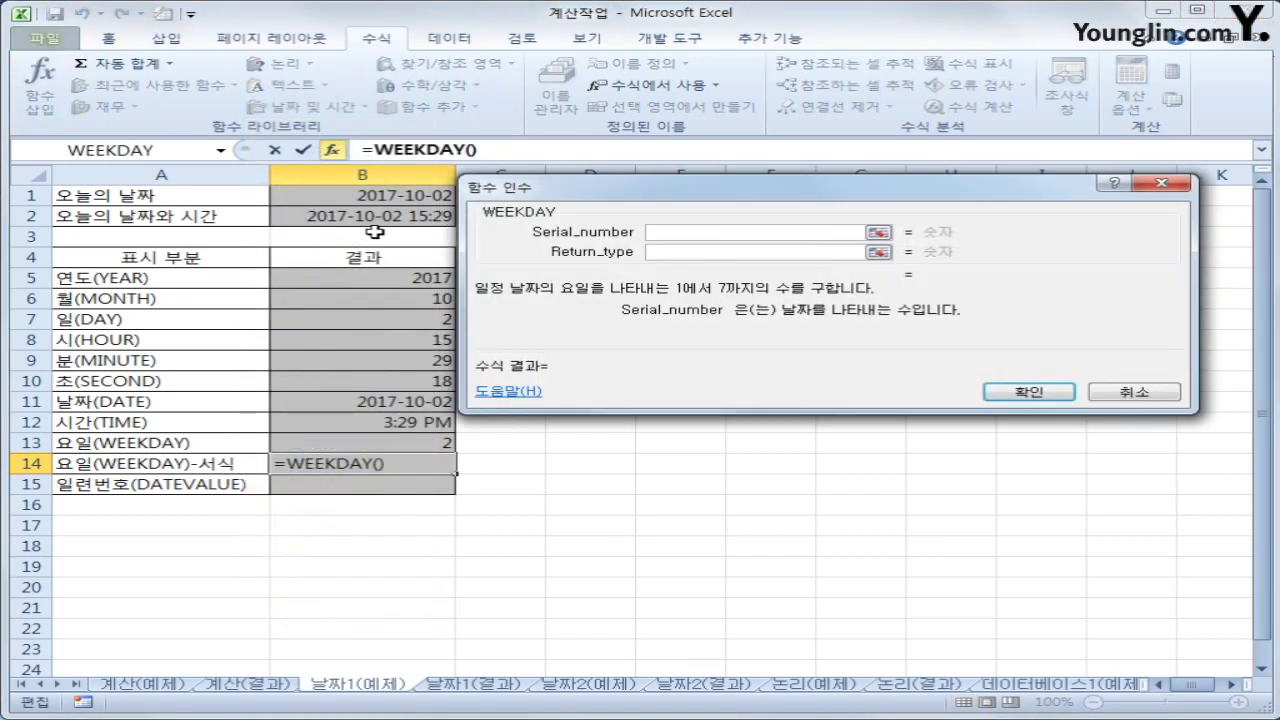
click(380, 220)
click(1030, 394)
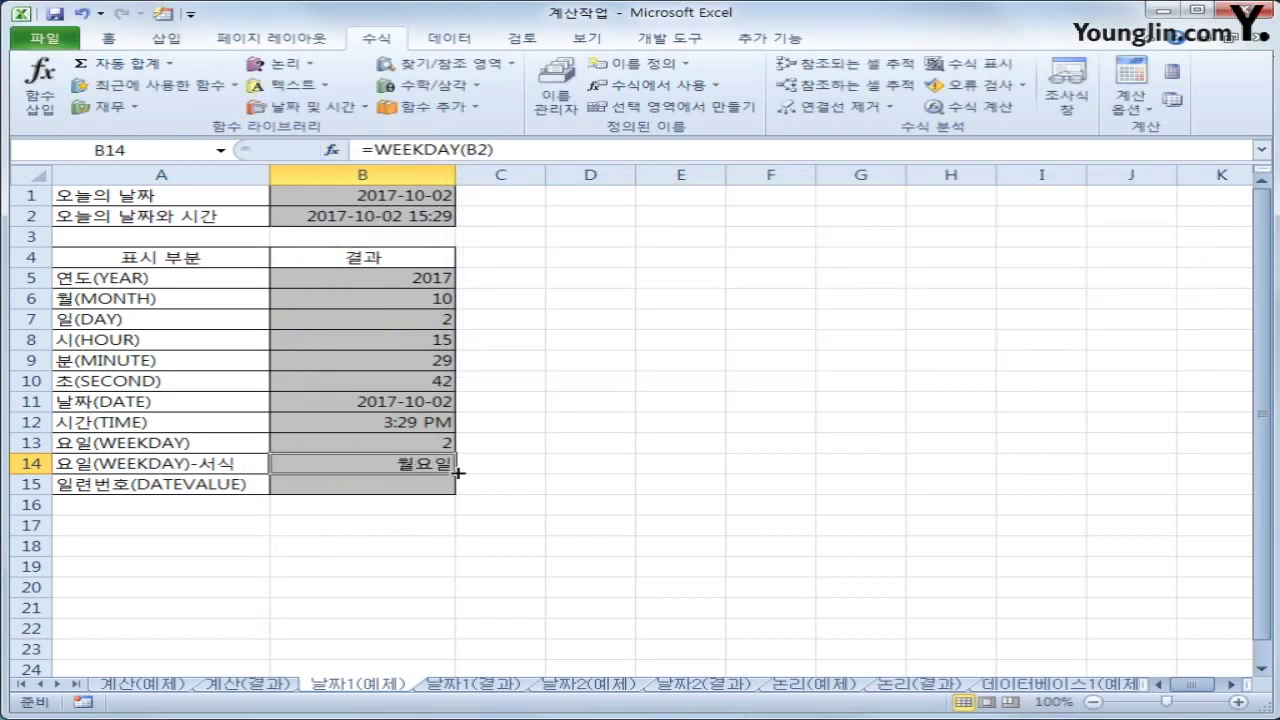
Step: Consult the help article for the WEEKDAY function in B14 about how weekdays are numbered, leaving the formula as it is
click(333, 149)
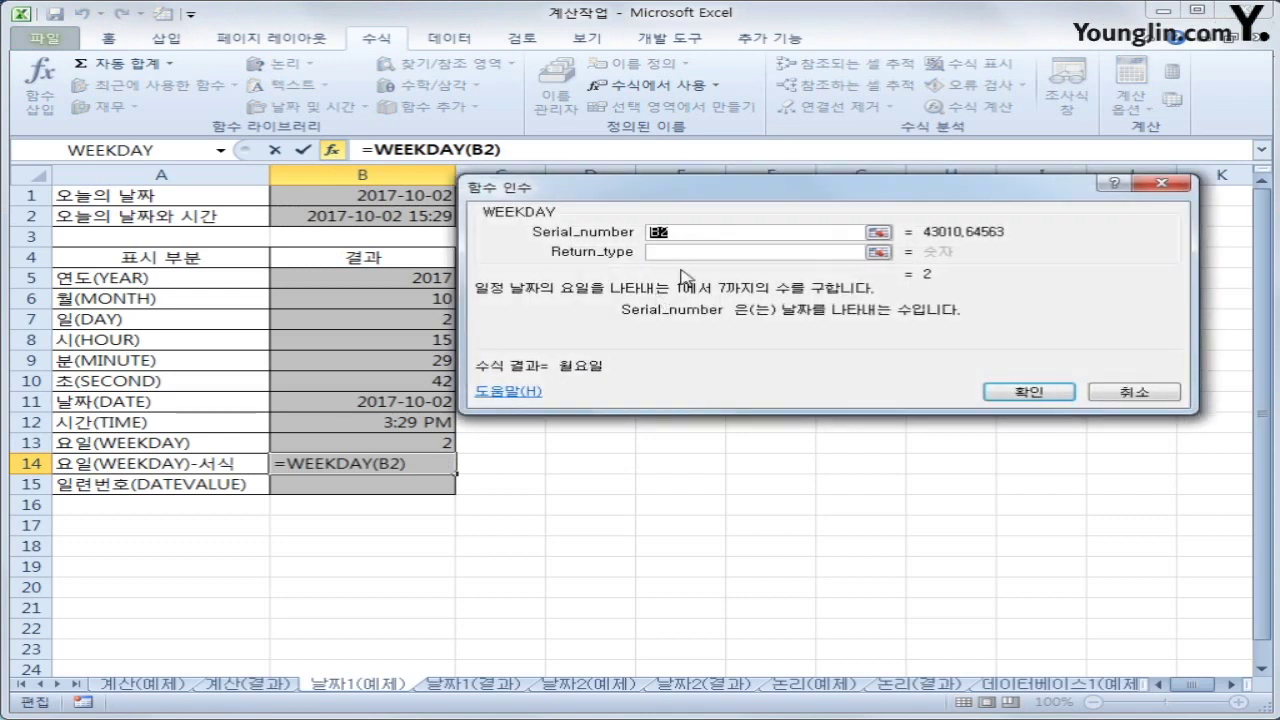
click(527, 396)
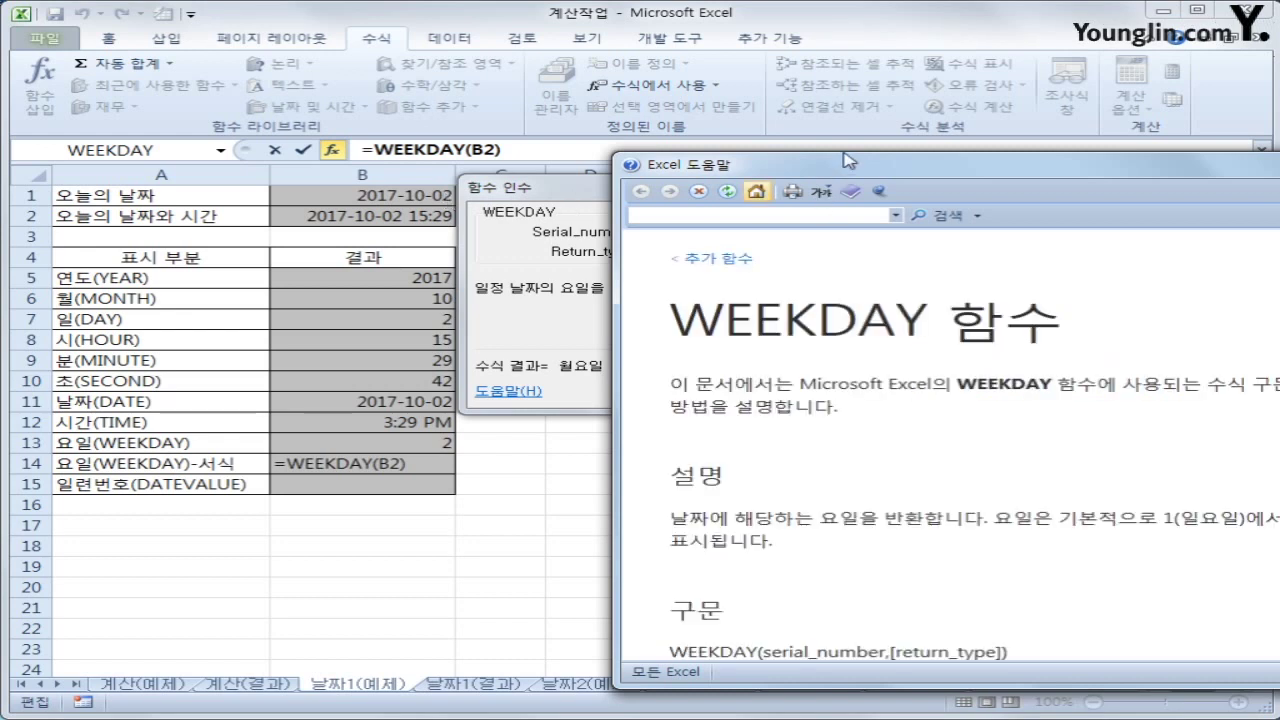
drag(850, 171, 398, 118)
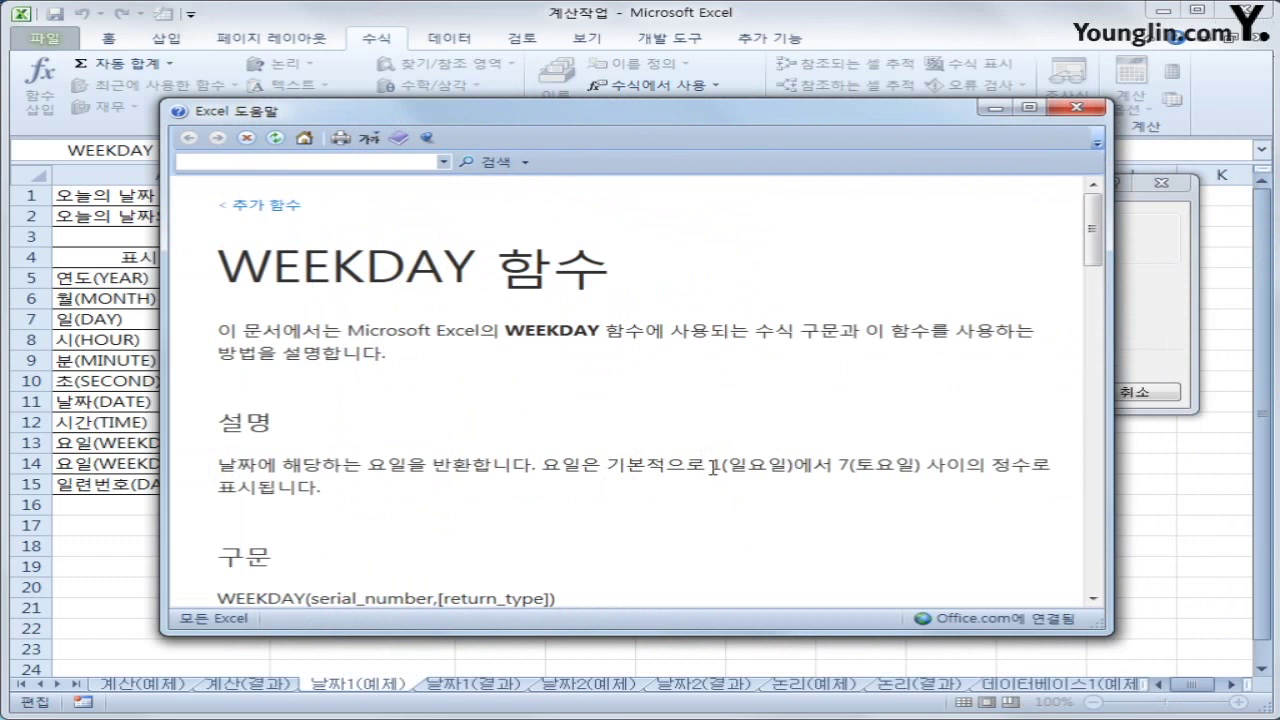
drag(709, 466, 795, 468)
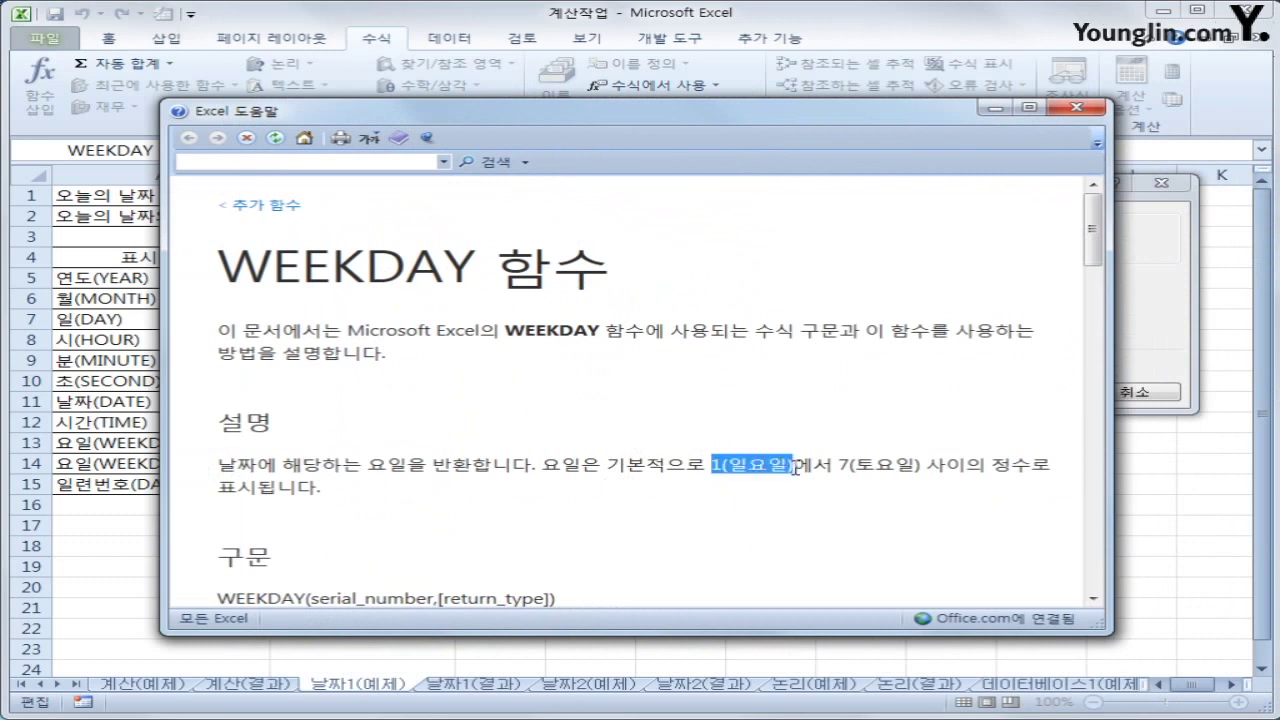
click(797, 515)
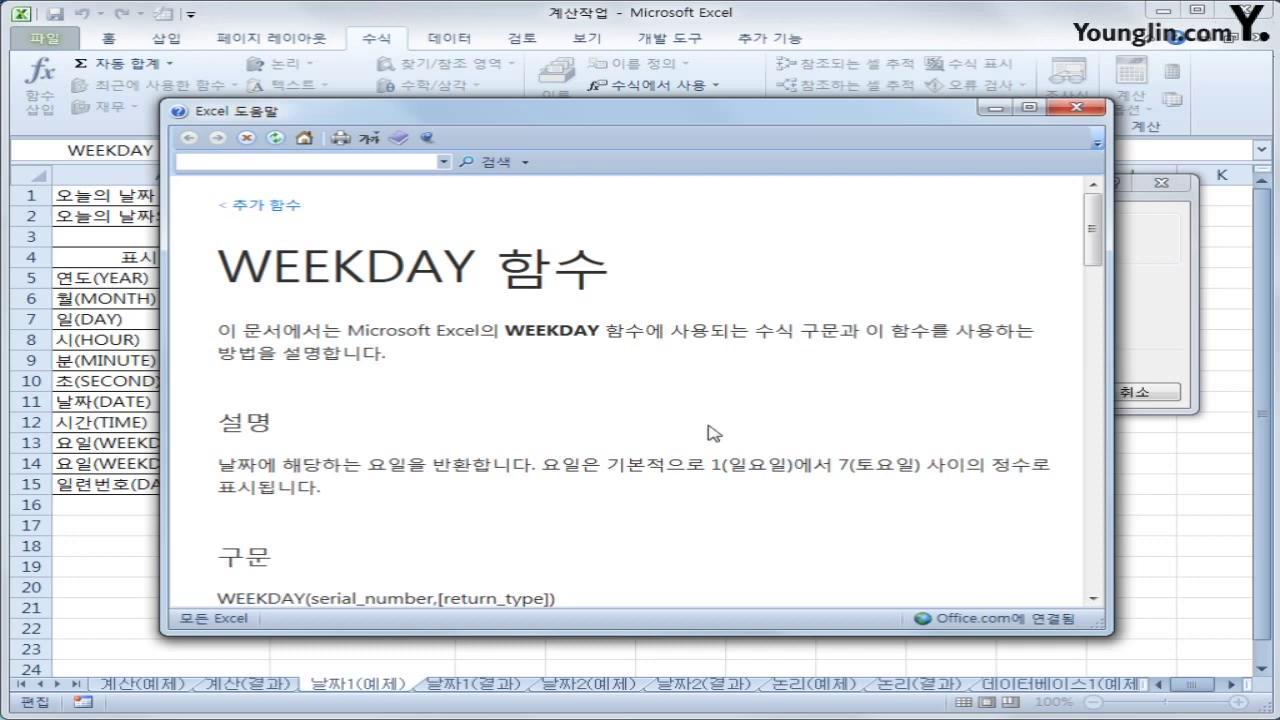
click(1076, 107)
click(1074, 391)
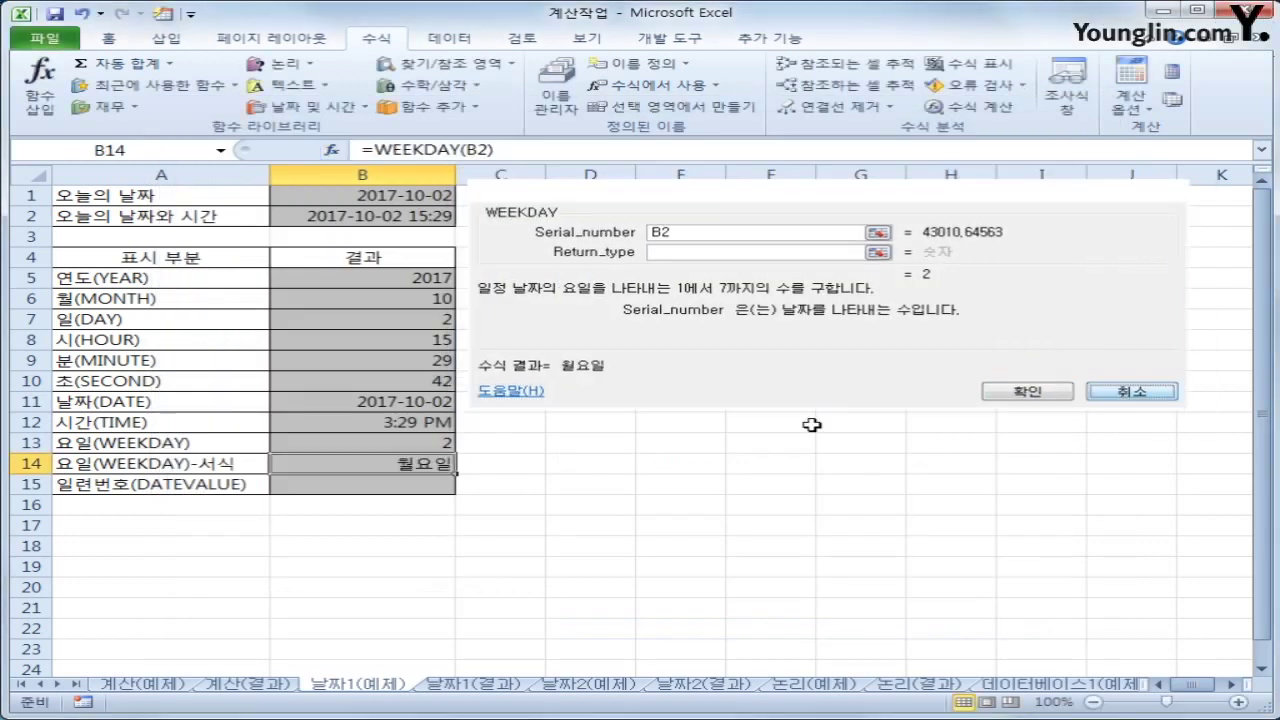
Step: Check the custom number format aaaa in the cell formatting of B14, keeping it as it is
click(426, 446)
click(426, 463)
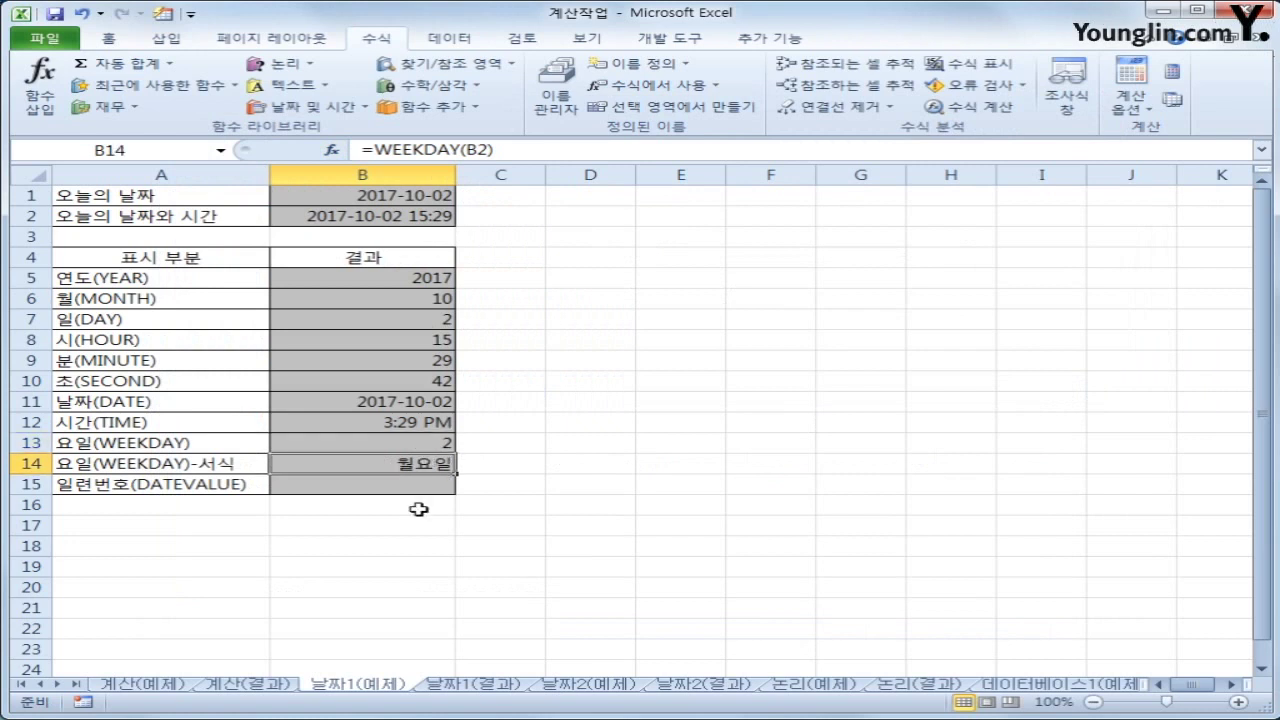
right_click(420, 465)
click(610, 451)
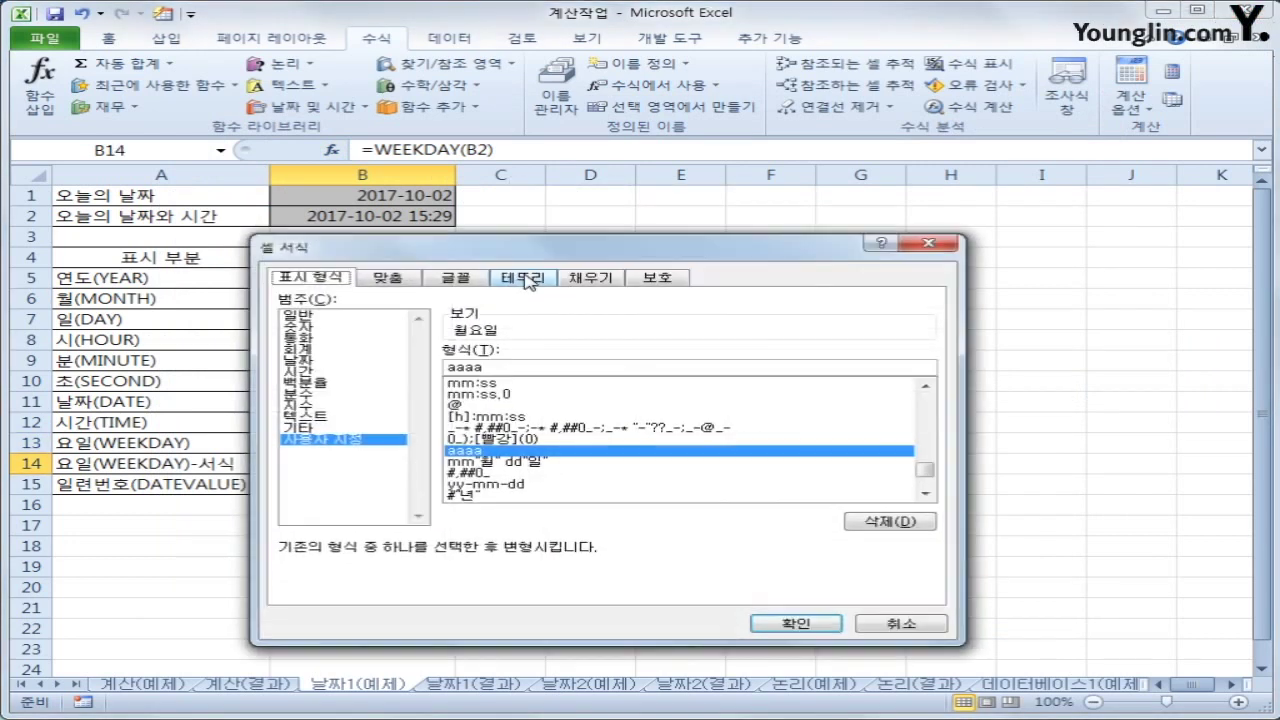
drag(516, 256, 760, 207)
double_click(720, 321)
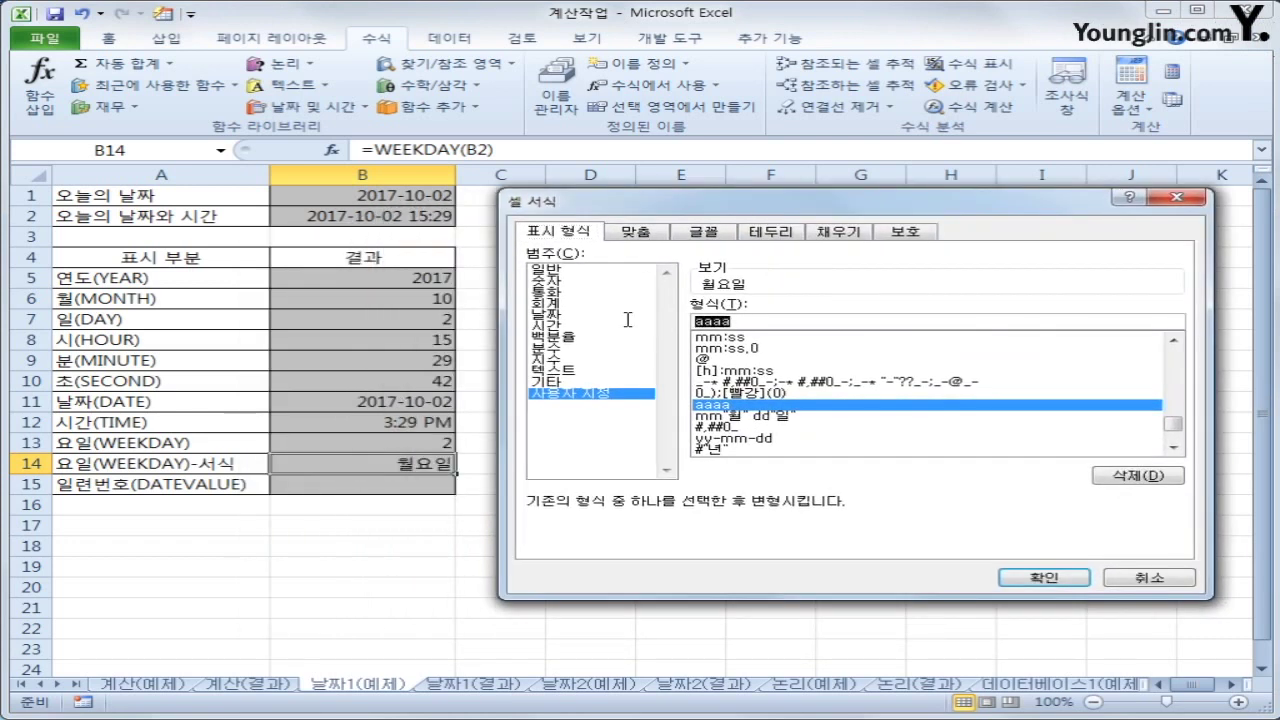
click(1020, 578)
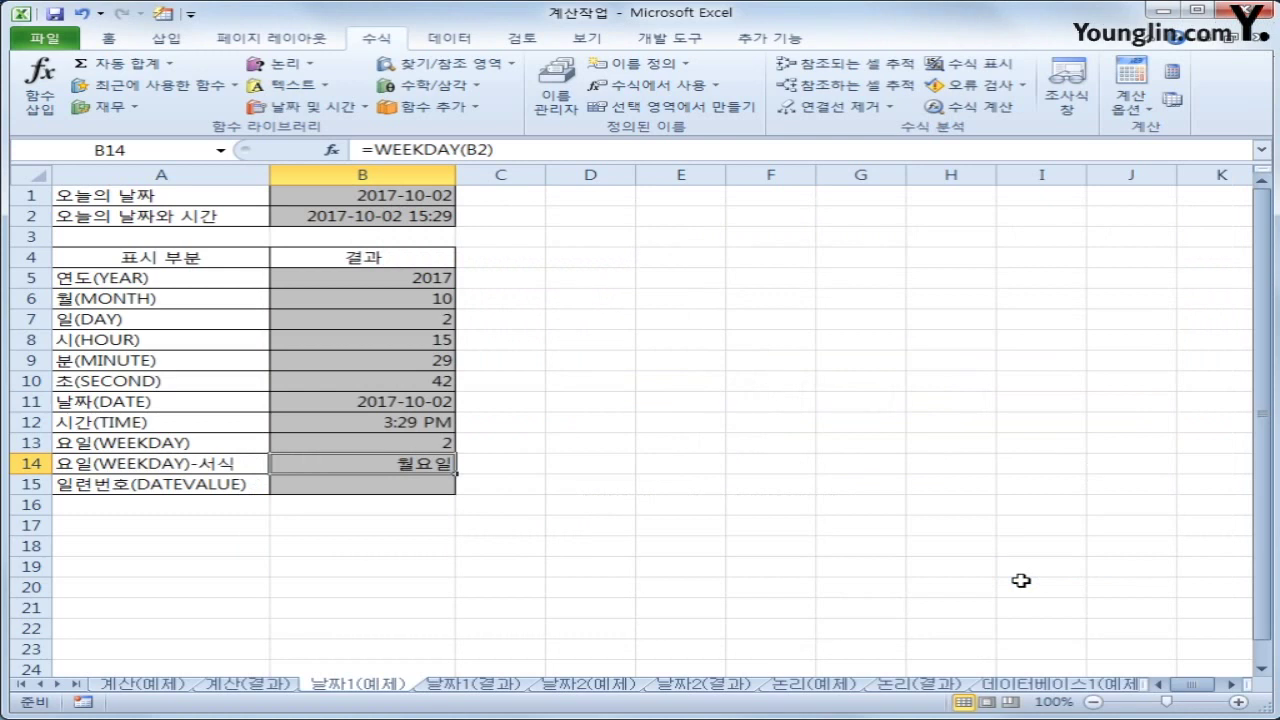
Step: Insert the DATEVALUE function in cell B15 with "2018-8-15" as the date text
click(439, 490)
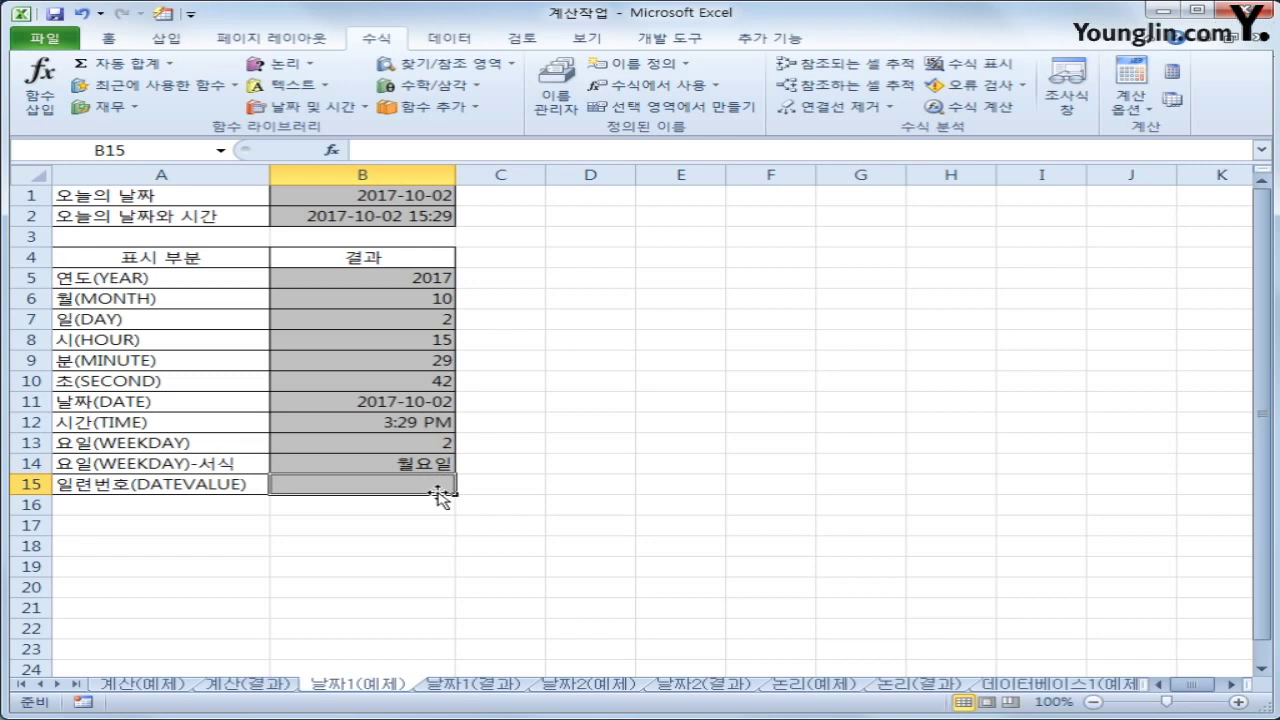
click(298, 108)
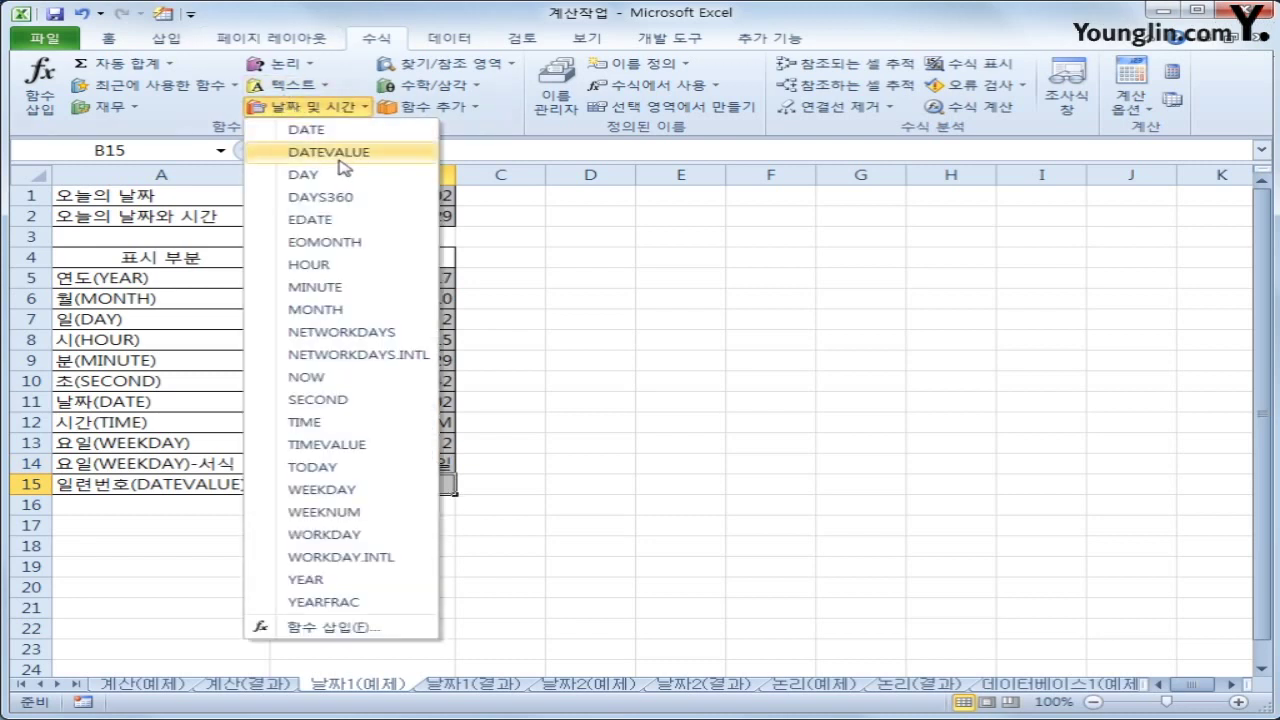
click(329, 152)
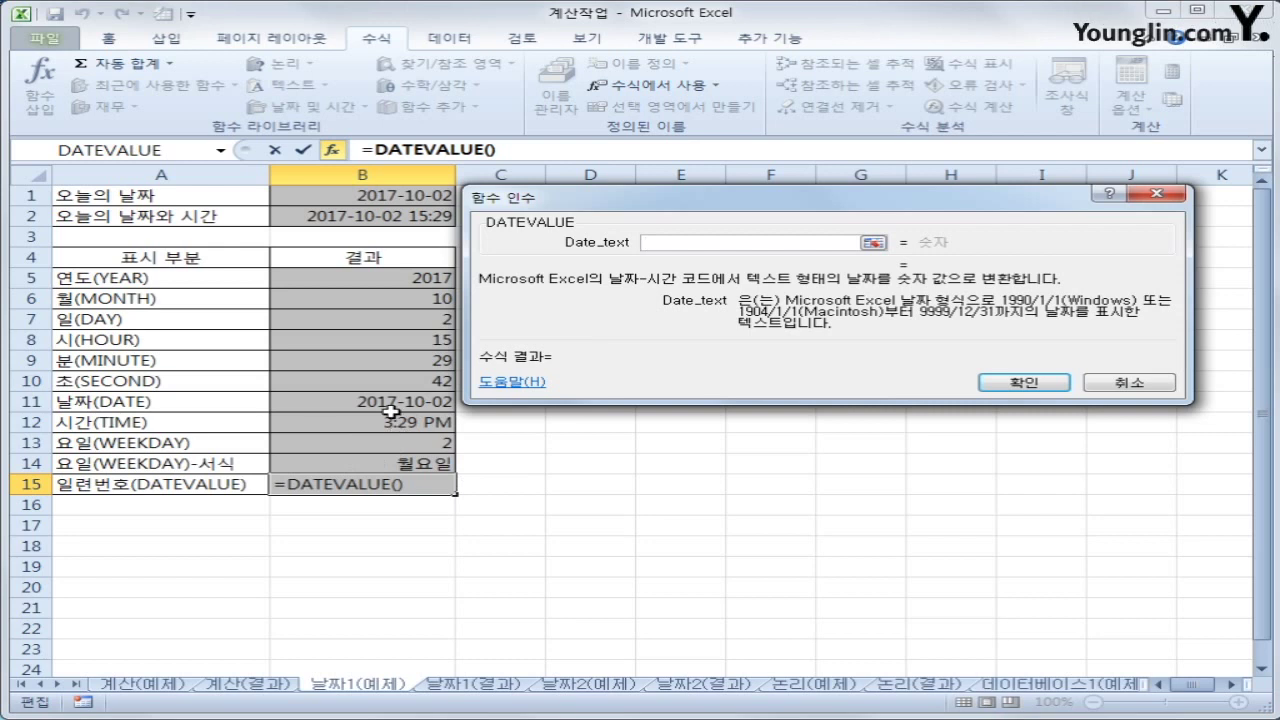
text("2018-)
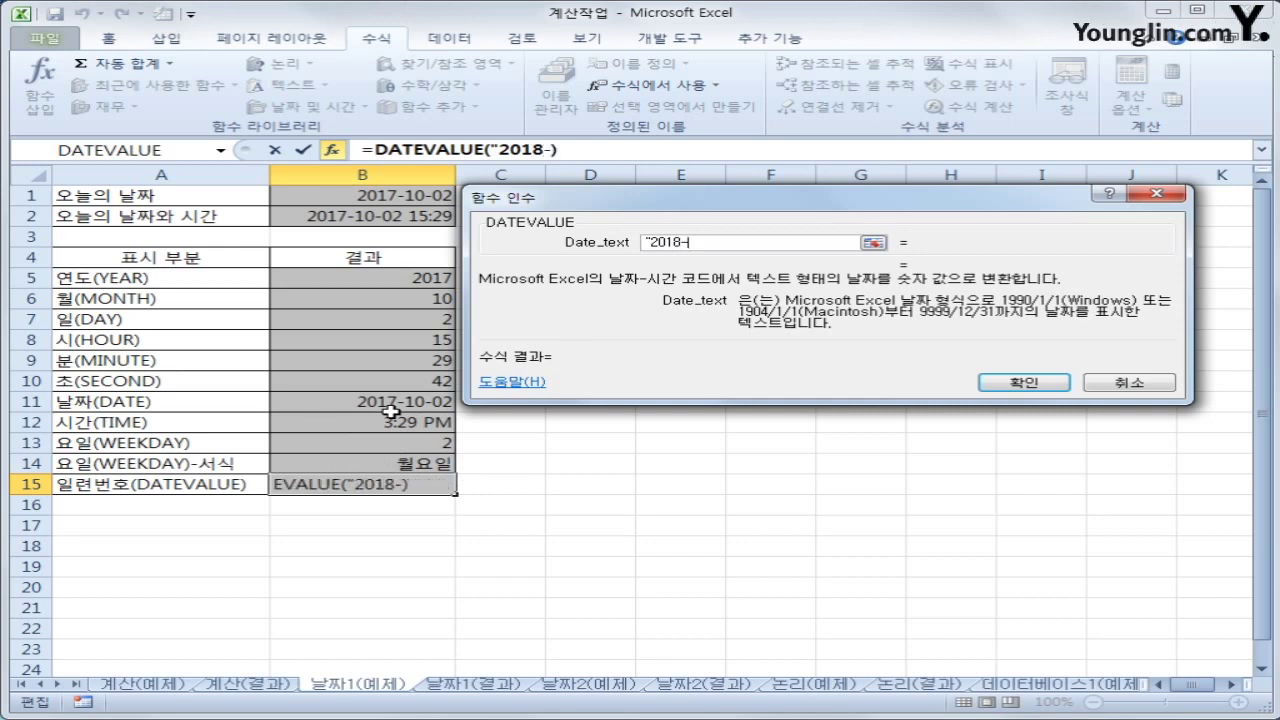
text(8-15)
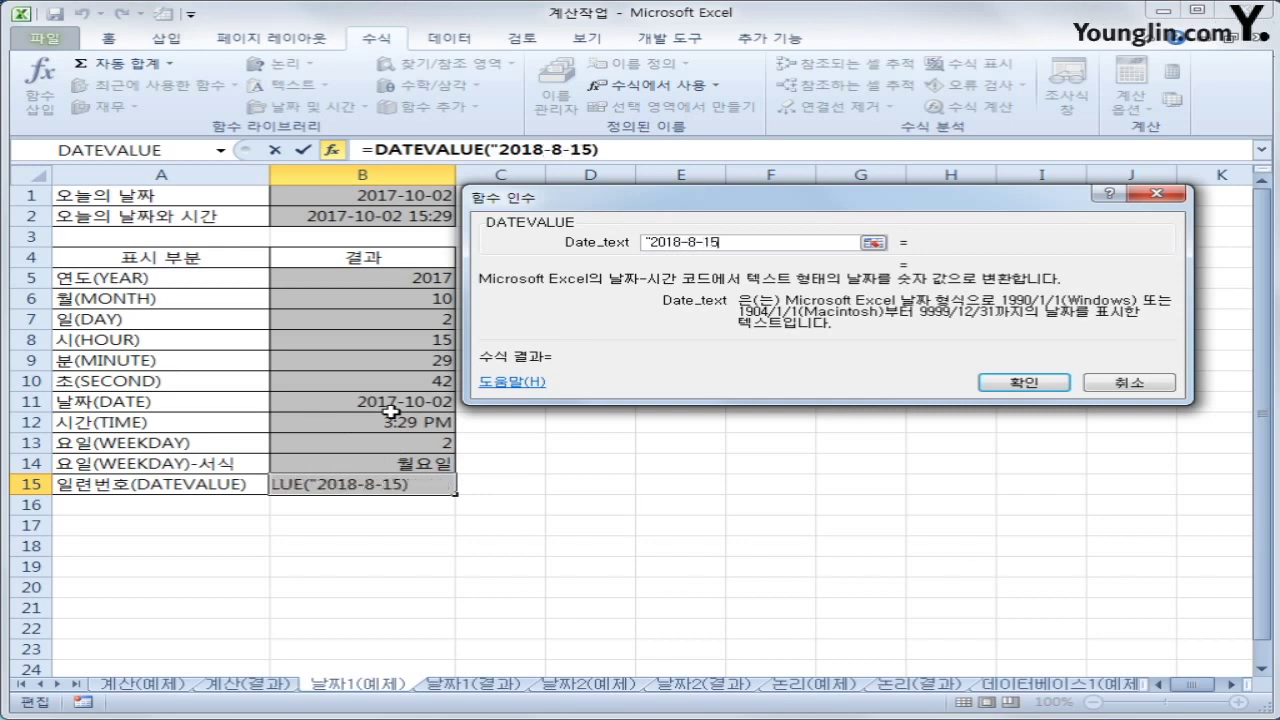
text(")
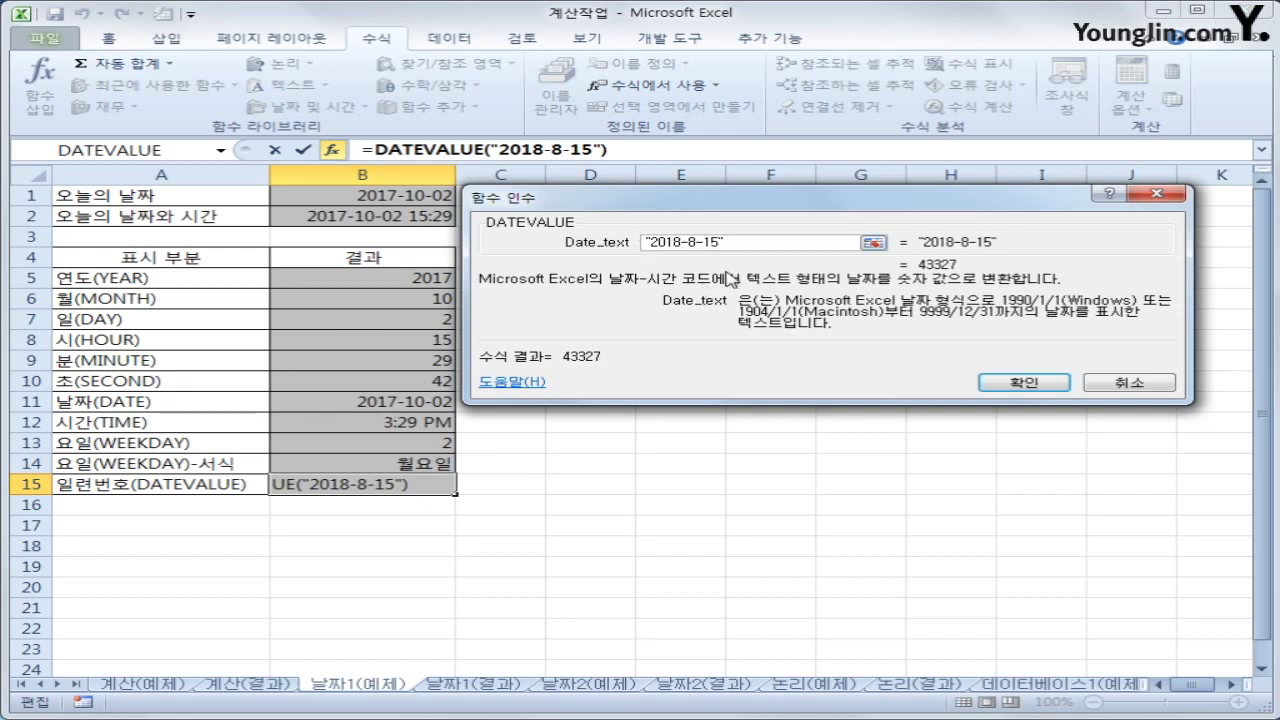
click(1021, 383)
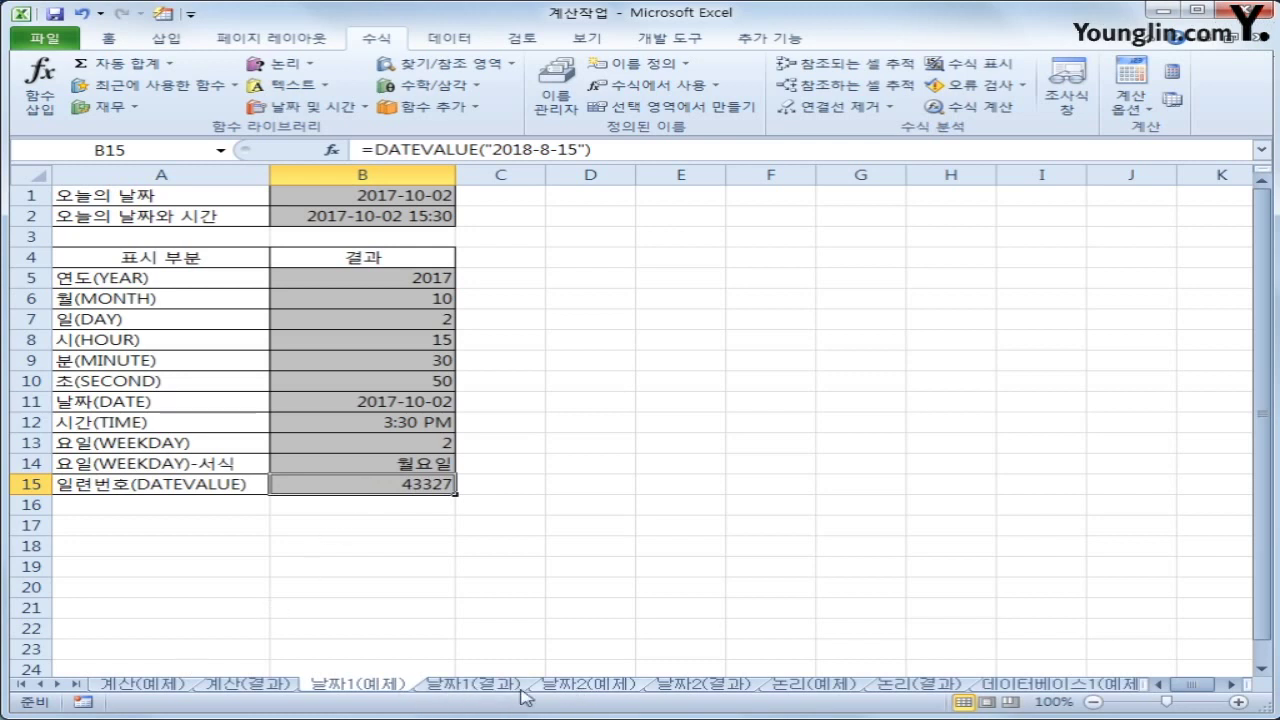
Step: Switch to the 날짜2(예제) sheet, comparing it with the finished 날짜2(결과) sheet
click(586, 685)
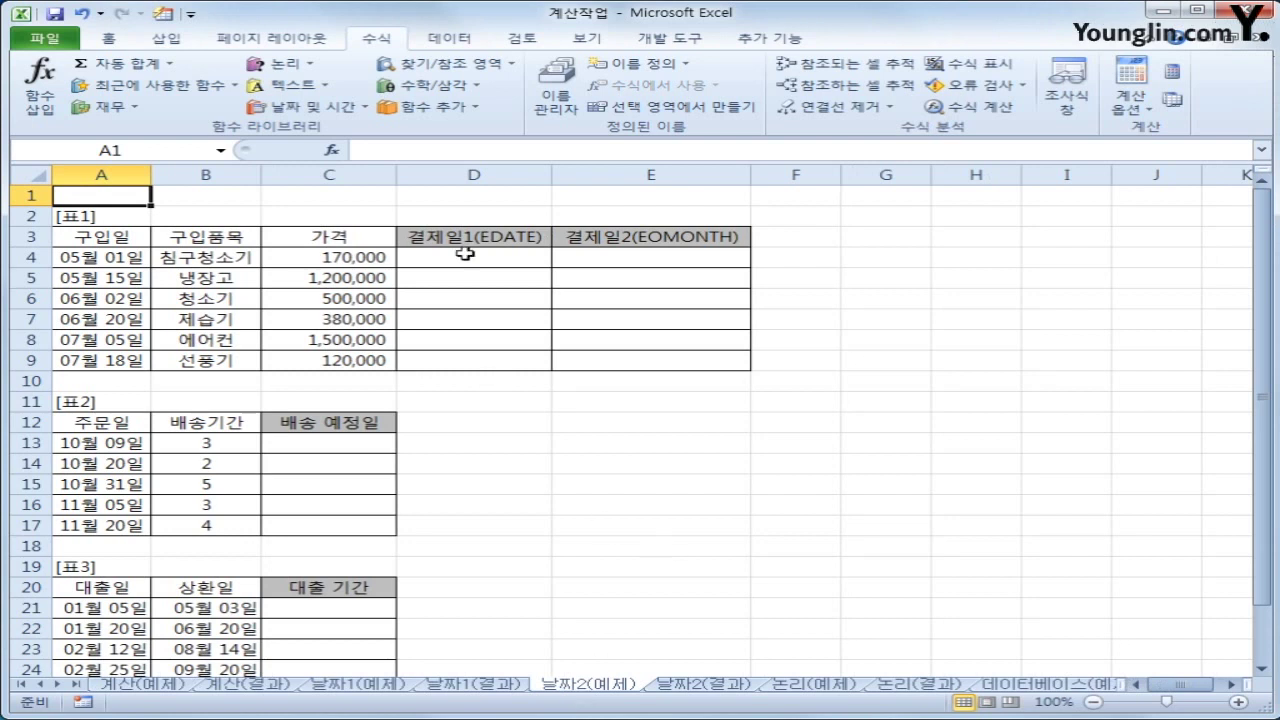
click(678, 686)
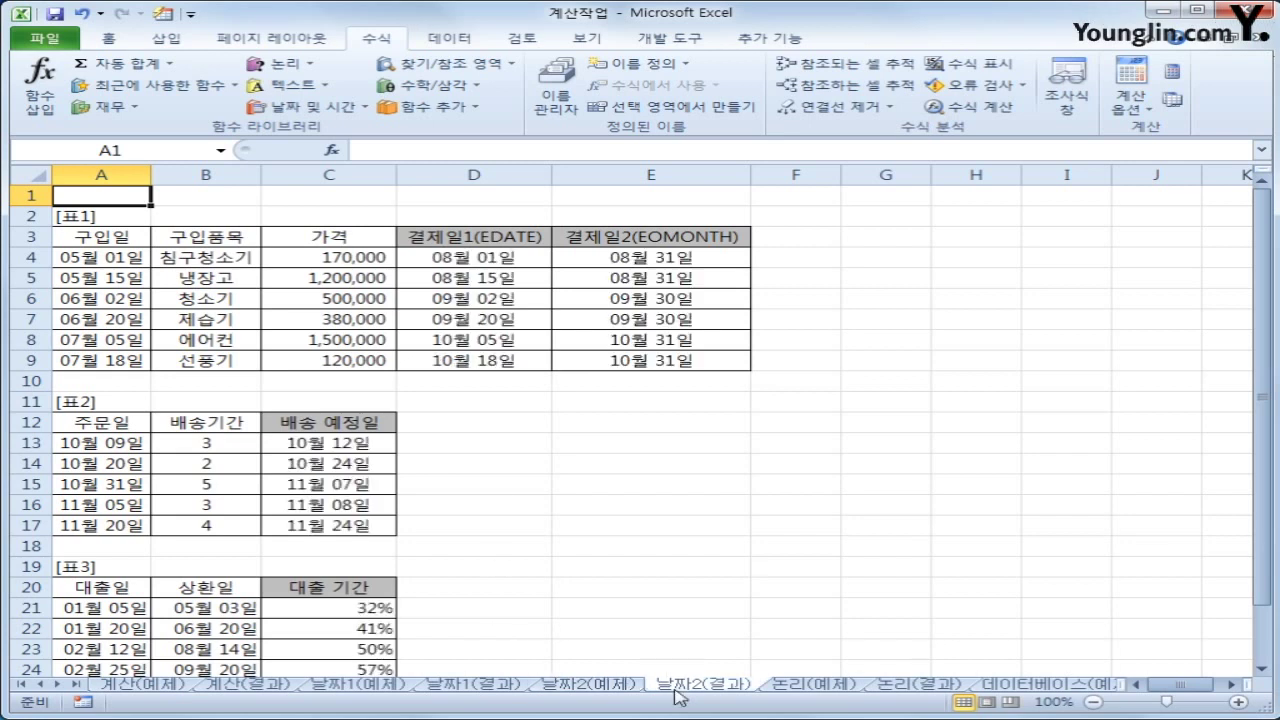
click(620, 687)
click(688, 687)
click(595, 688)
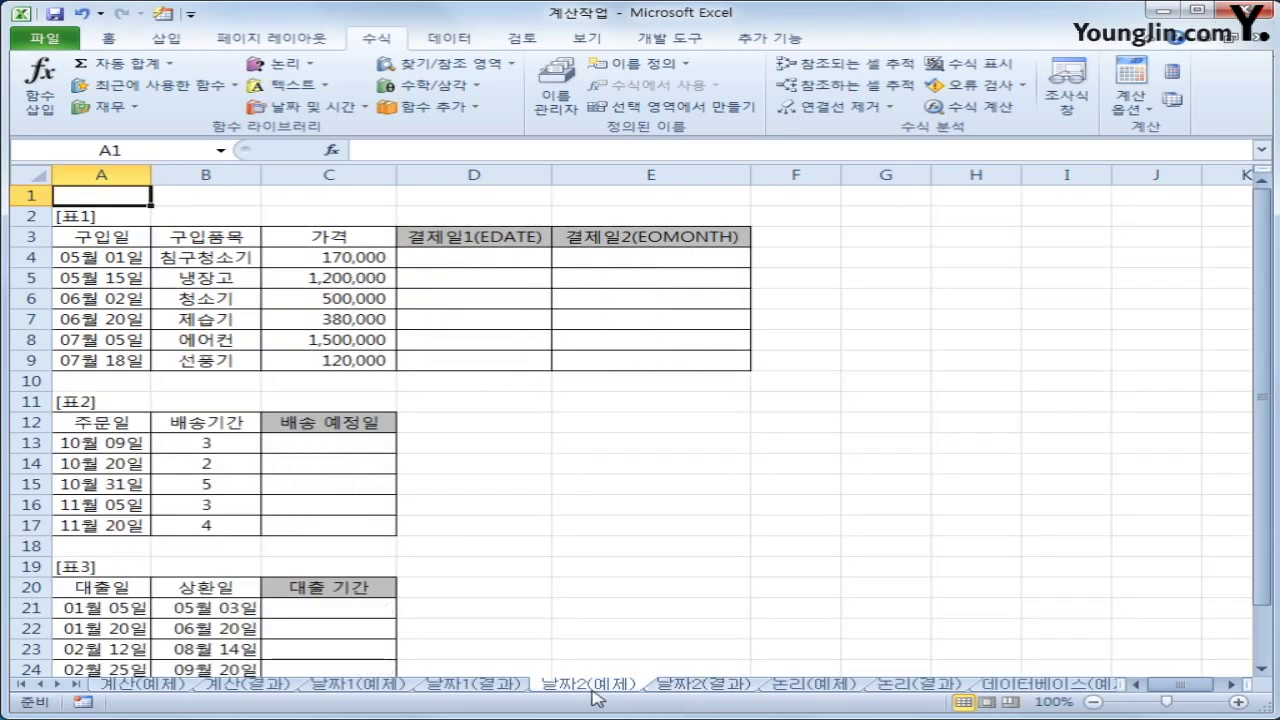
Step: Review the purchase date, item, price and 결제일1(EDATE) columns of 표1 in rows 4 to 9
click(427, 253)
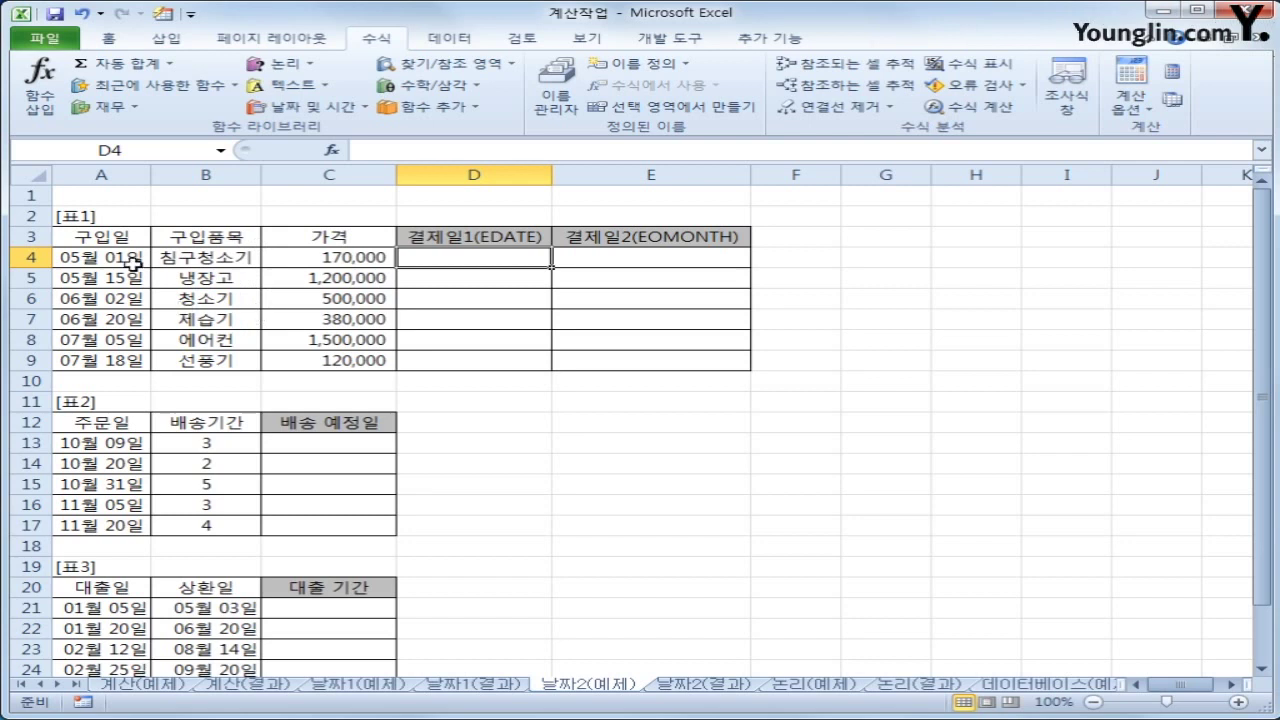
drag(128, 258, 135, 361)
drag(240, 258, 233, 362)
drag(307, 256, 335, 356)
click(423, 258)
drag(491, 263, 489, 360)
click(489, 361)
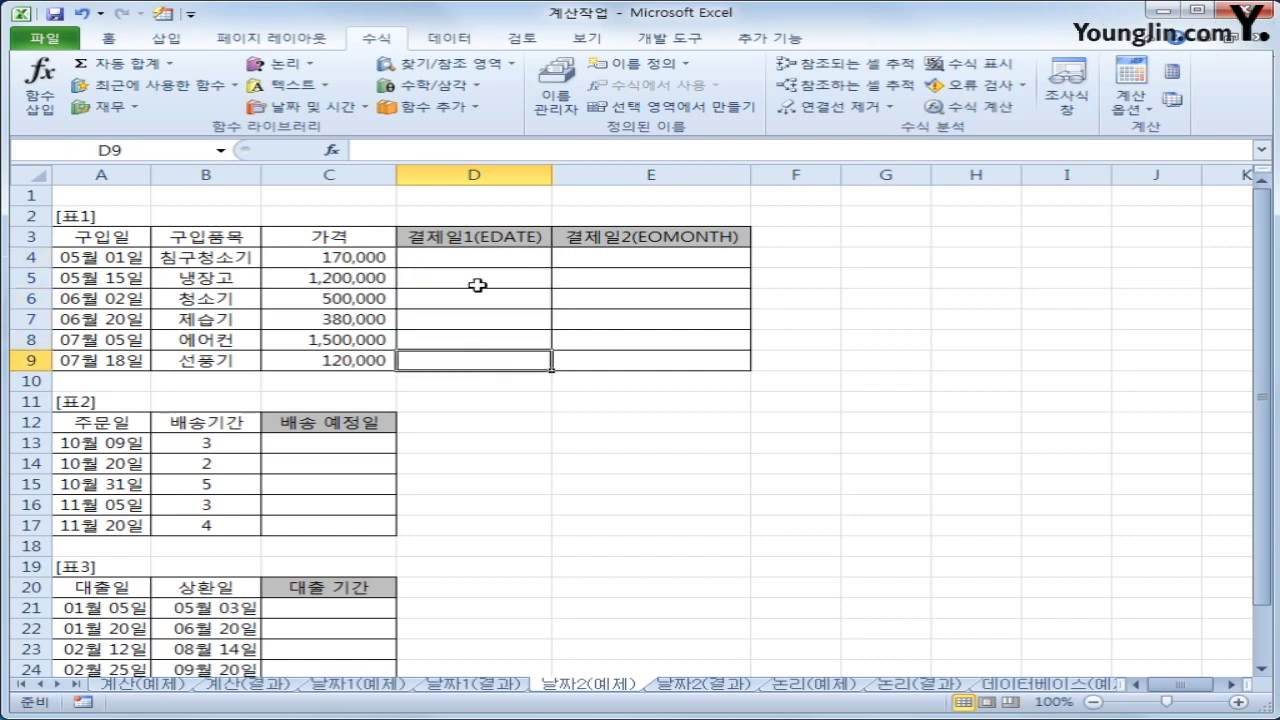
Step: Insert the EDATE function in D4 with A4 as the start date and 3 months, and fill it down to D9
click(474, 257)
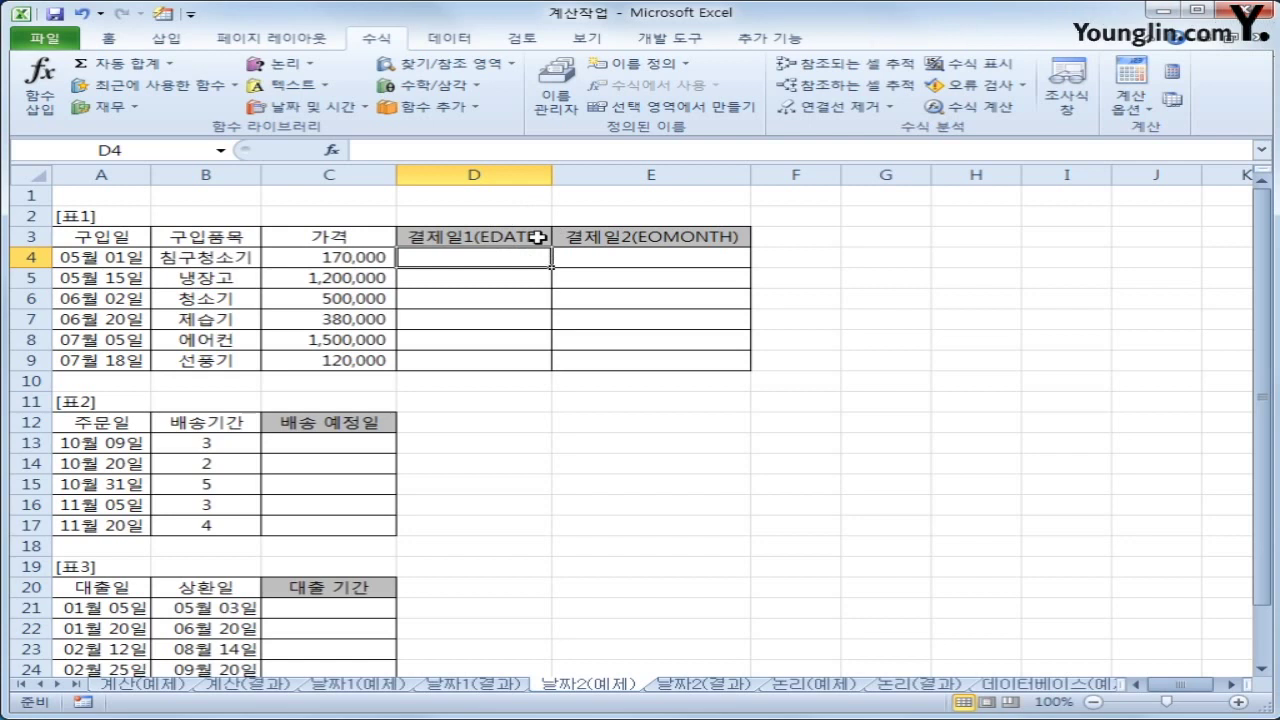
click(310, 106)
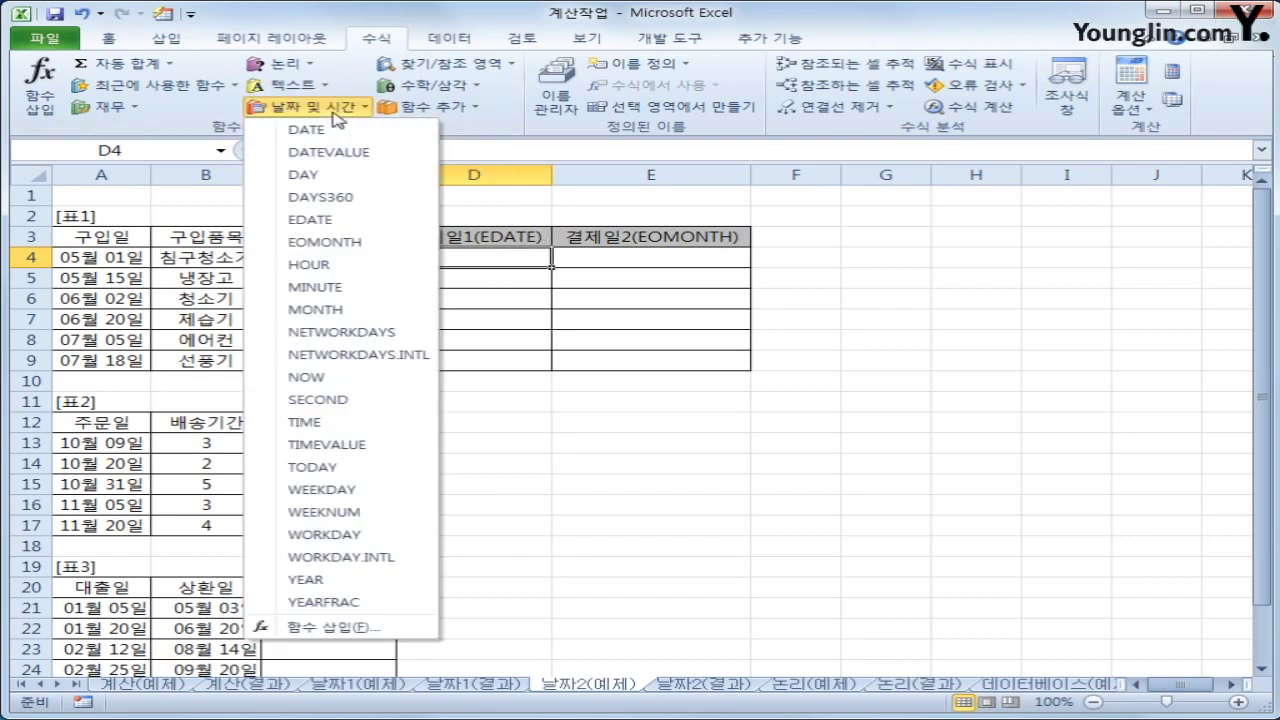
click(341, 223)
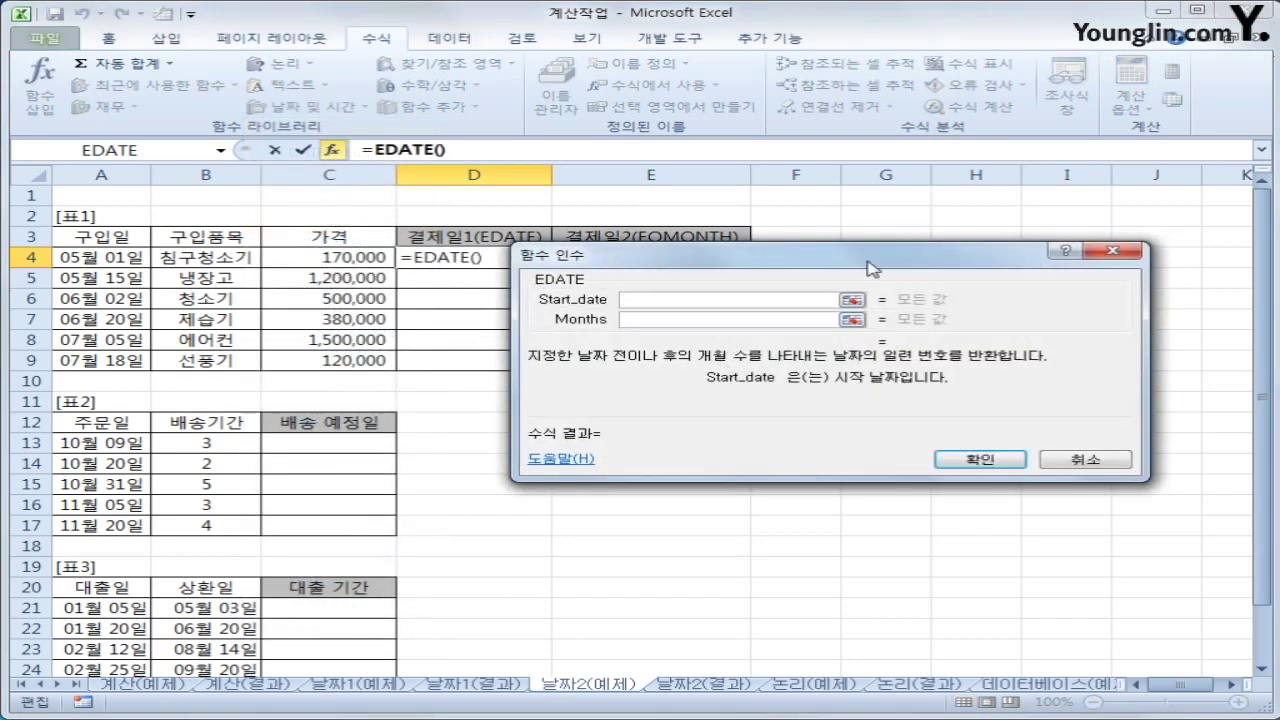
drag(870, 262, 838, 362)
click(110, 257)
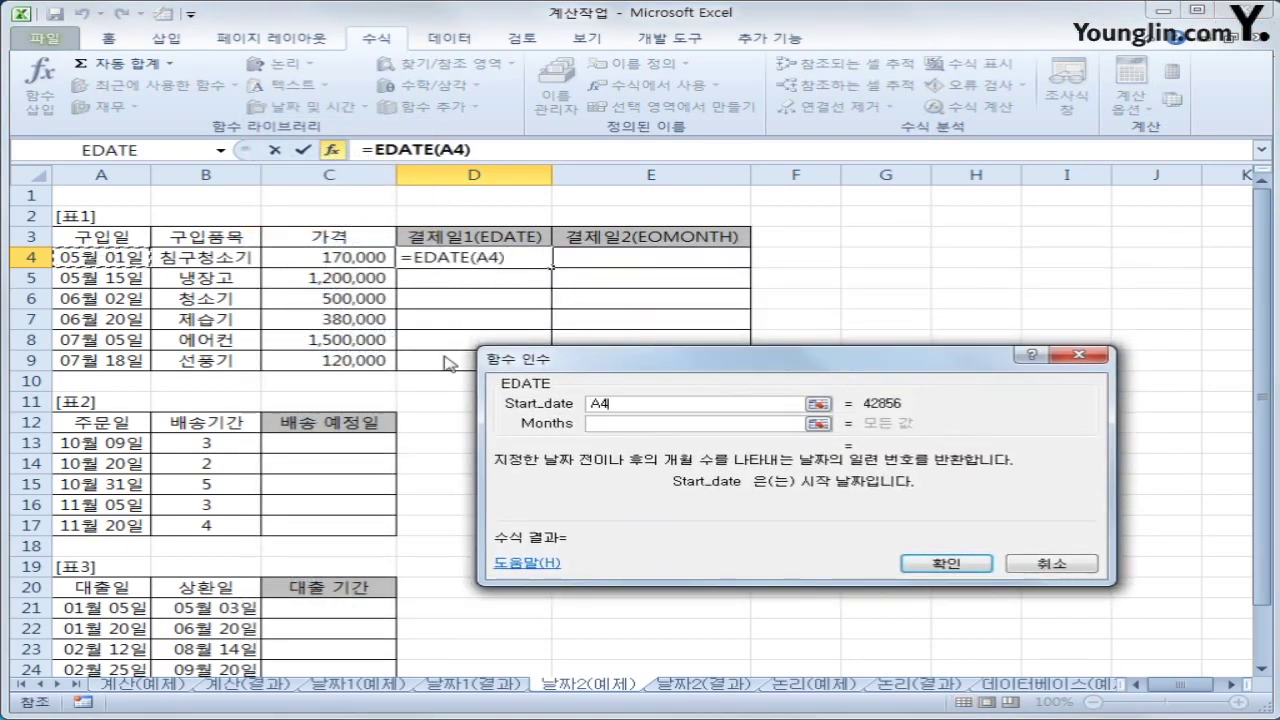
click(672, 424)
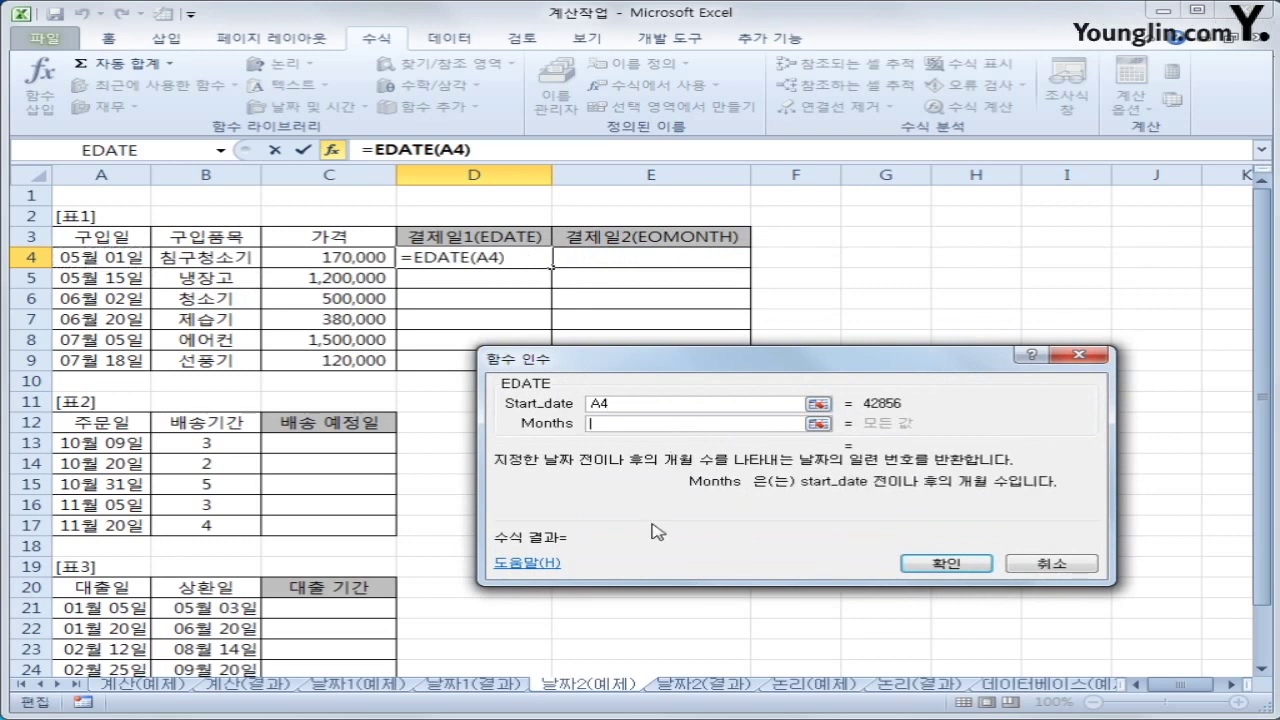
text(3)
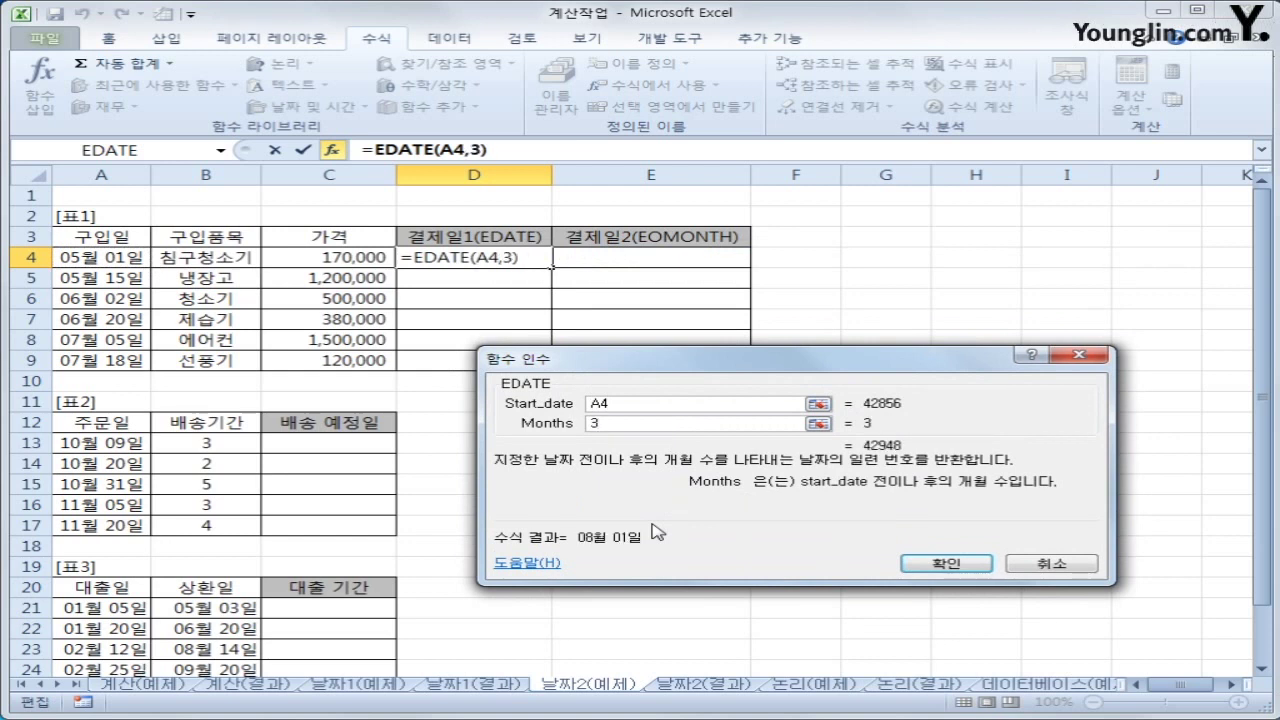
click(968, 563)
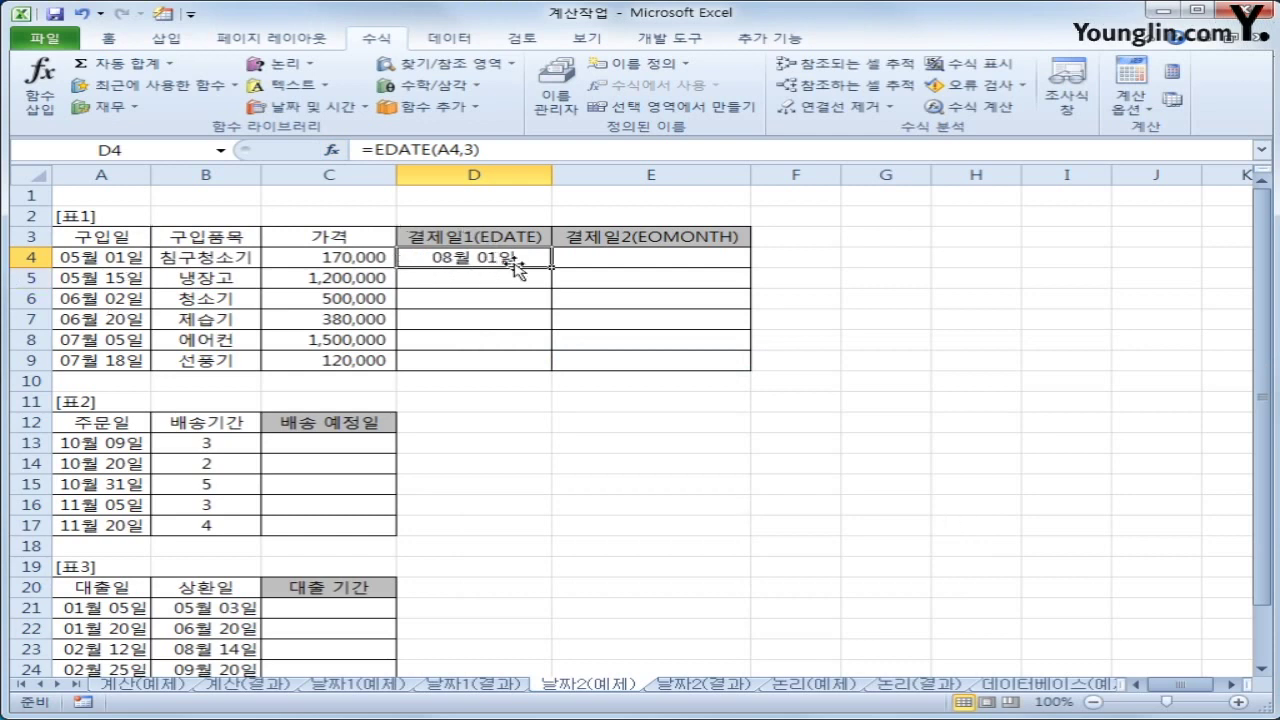
drag(555, 271, 552, 373)
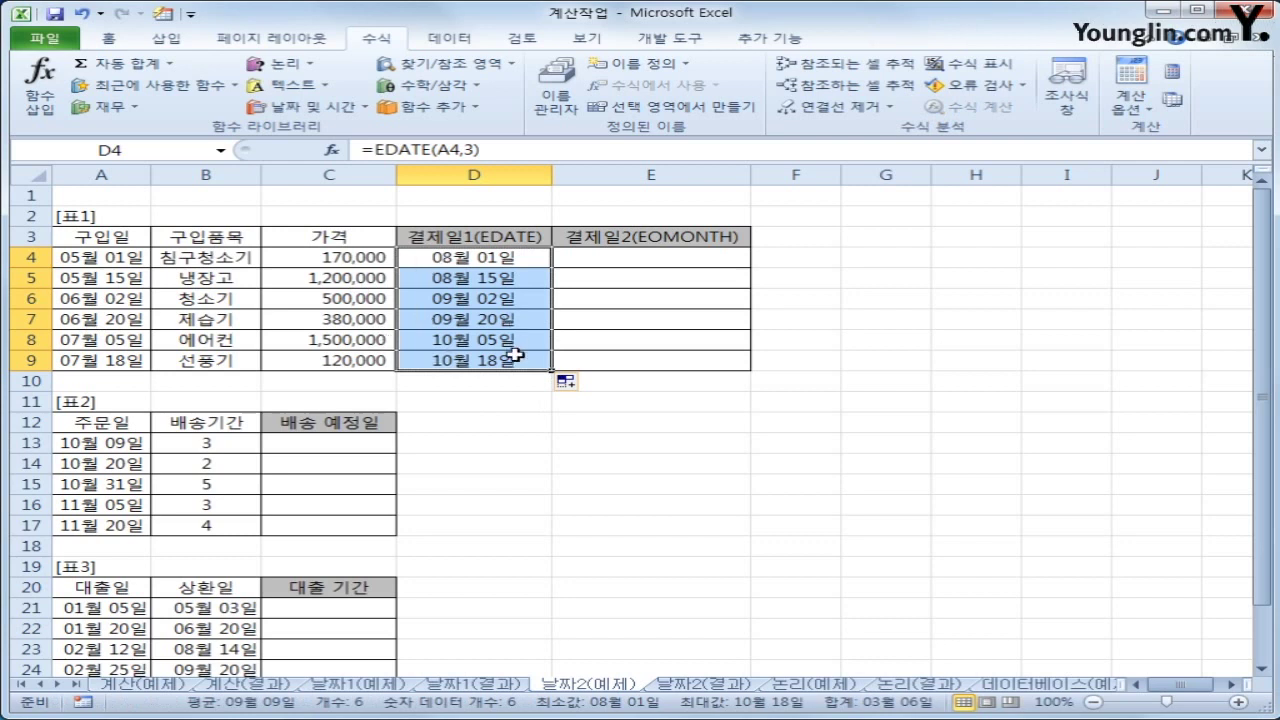
Step: Insert the EOMONTH function in E4 with A4 as the start date and 3 months, and fill it down to E9
click(621, 261)
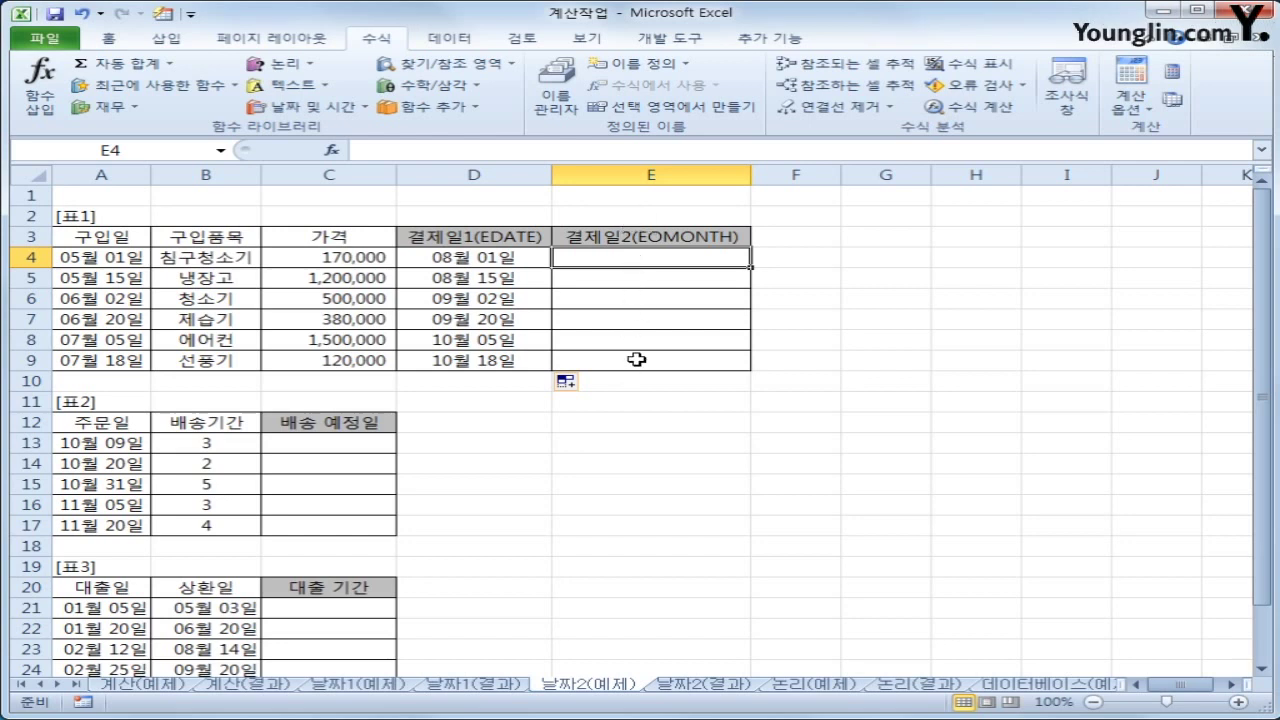
click(488, 258)
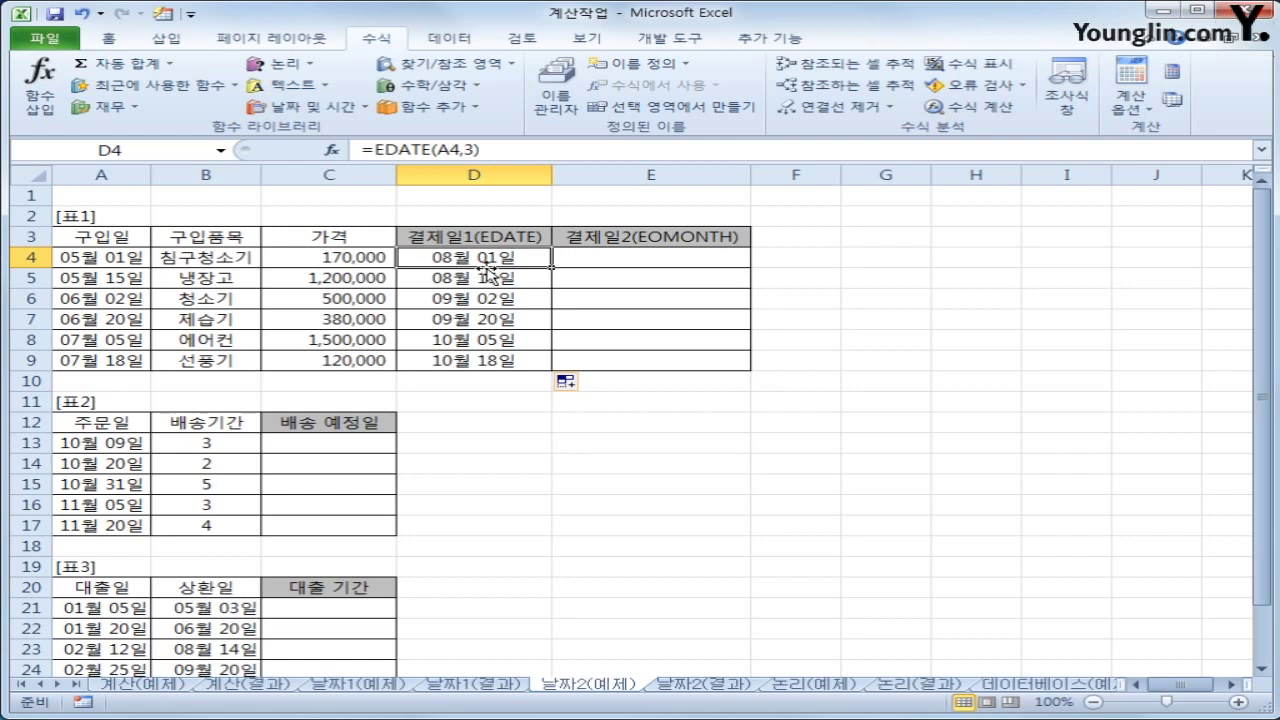
click(607, 259)
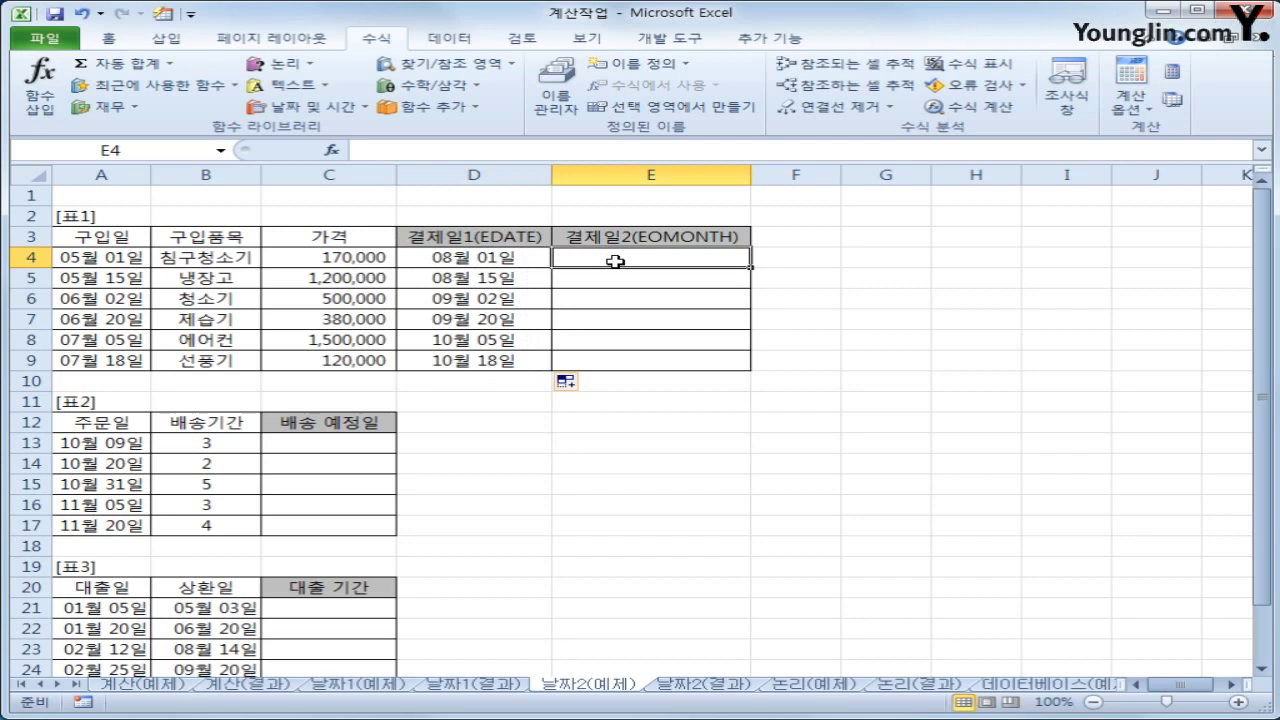
click(350, 110)
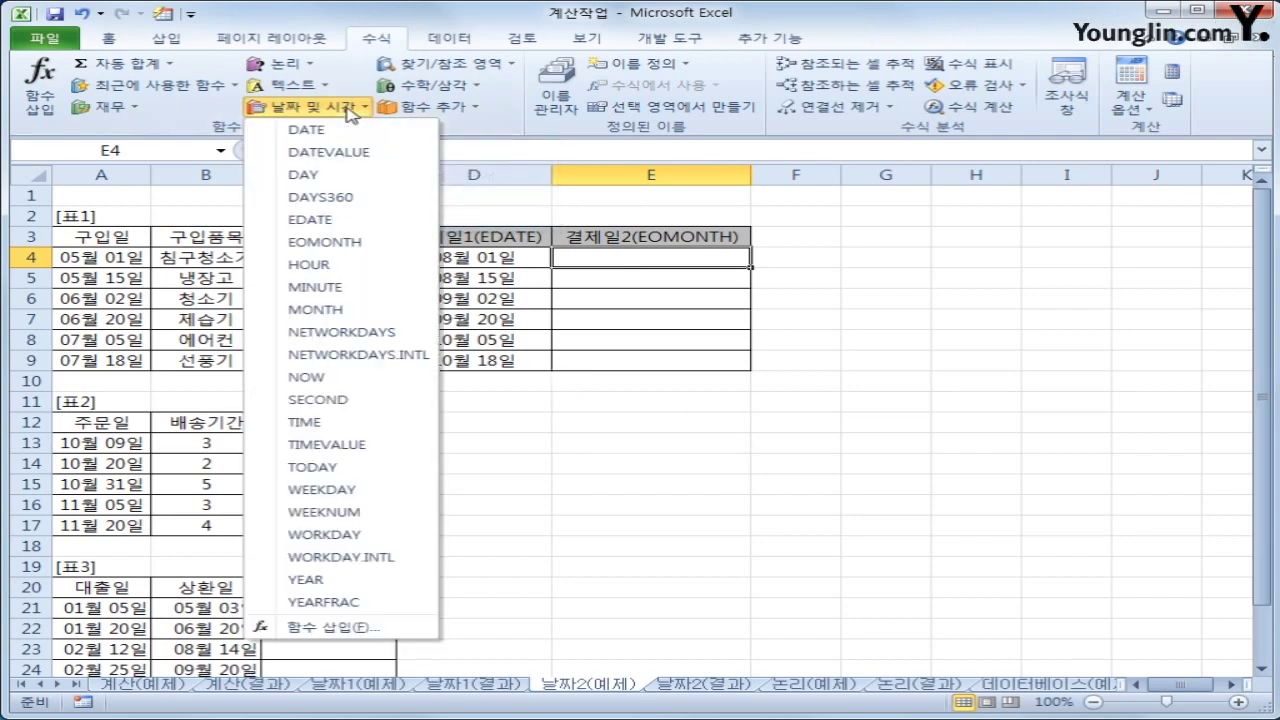
click(346, 248)
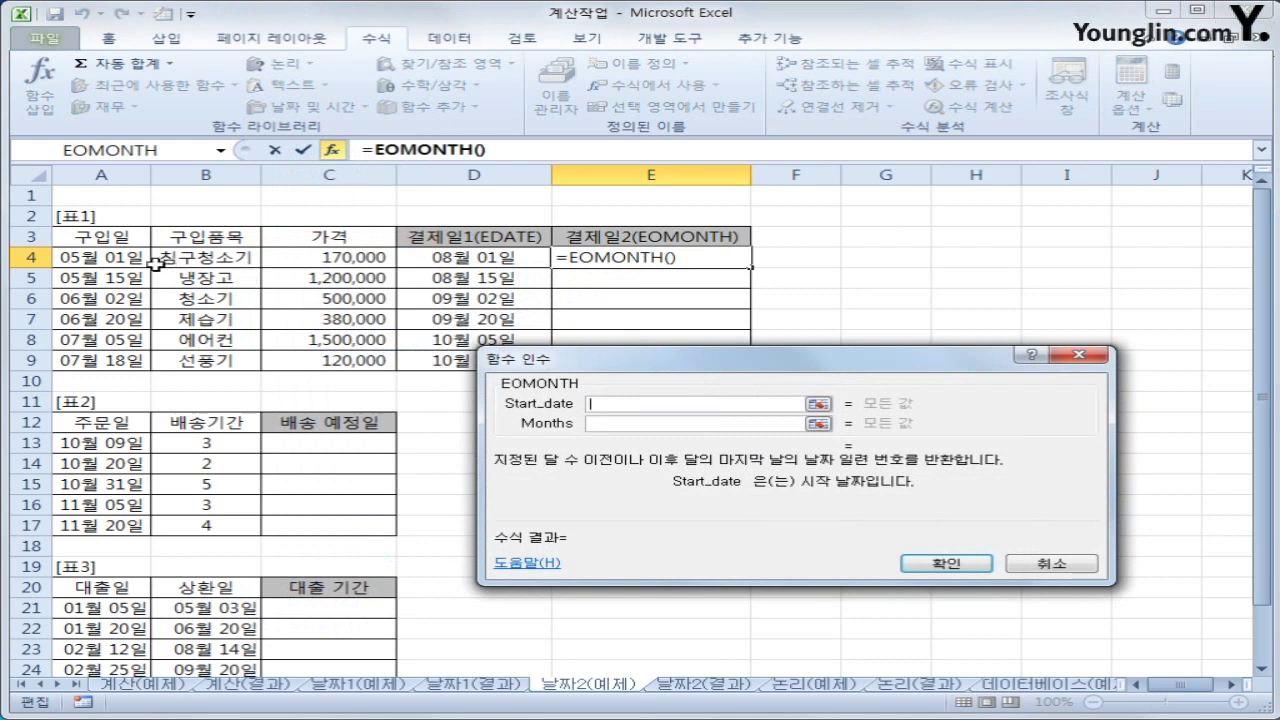
click(118, 262)
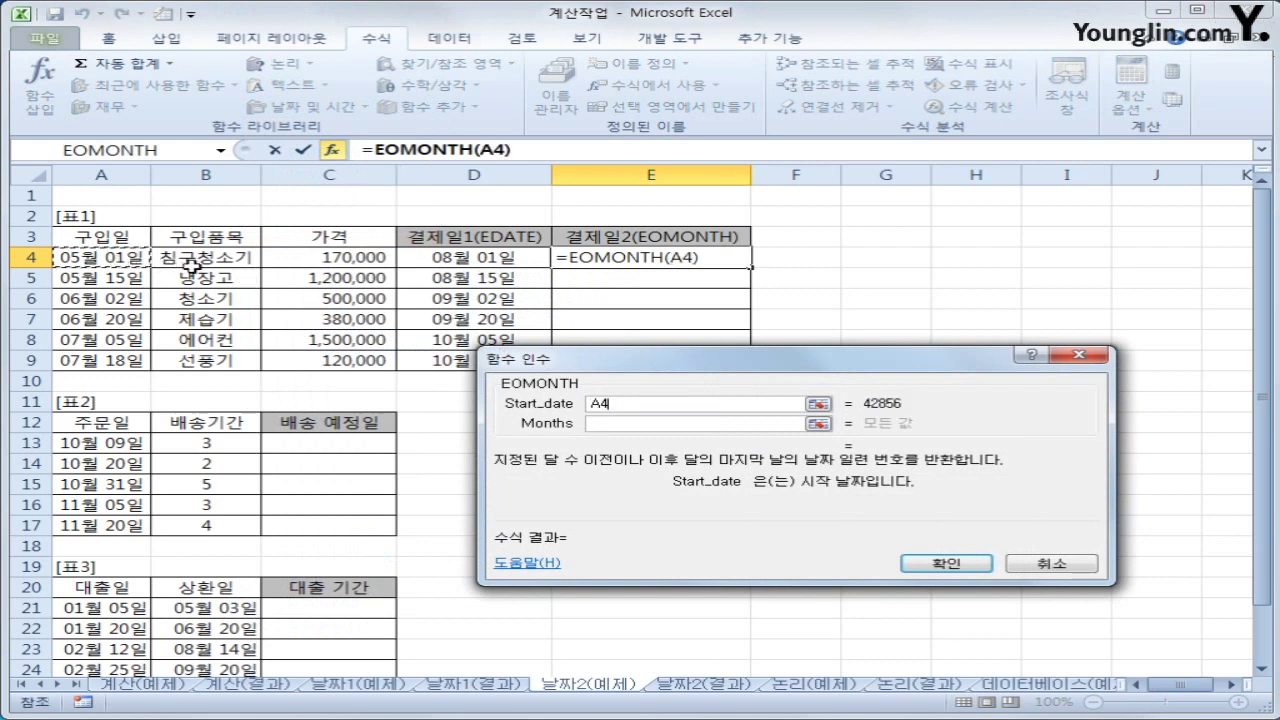
click(608, 423)
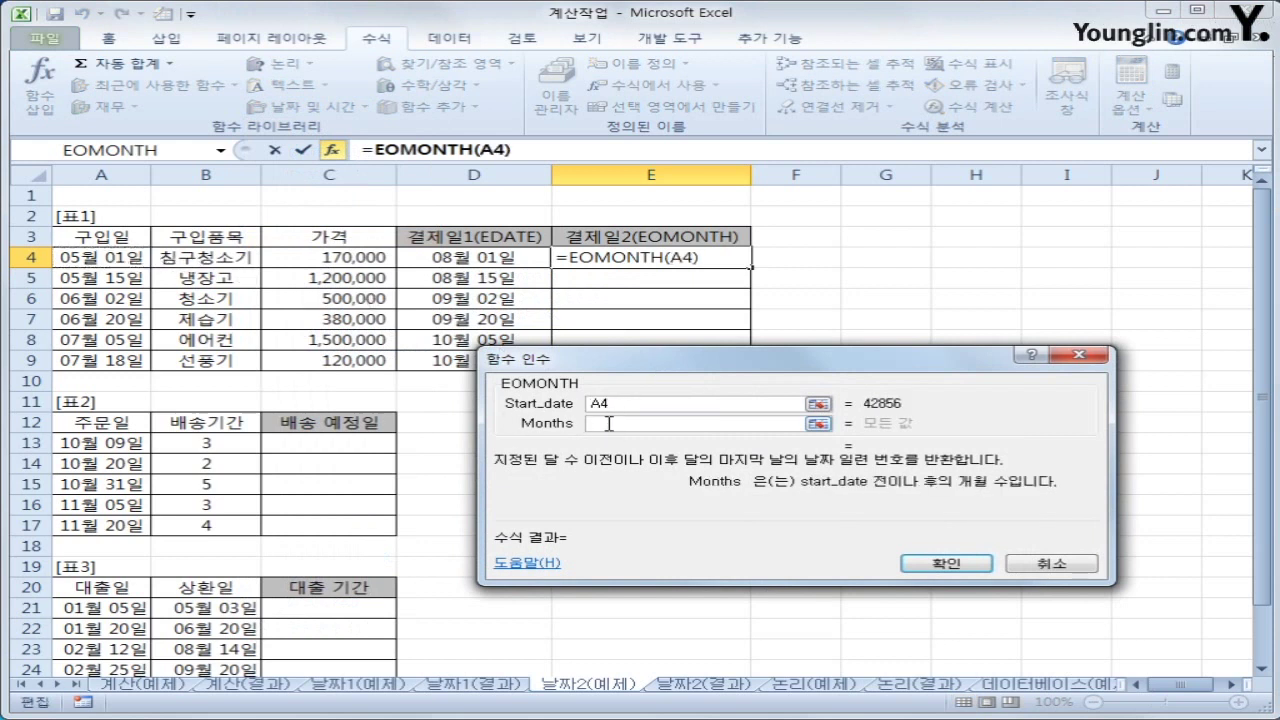
text(3)
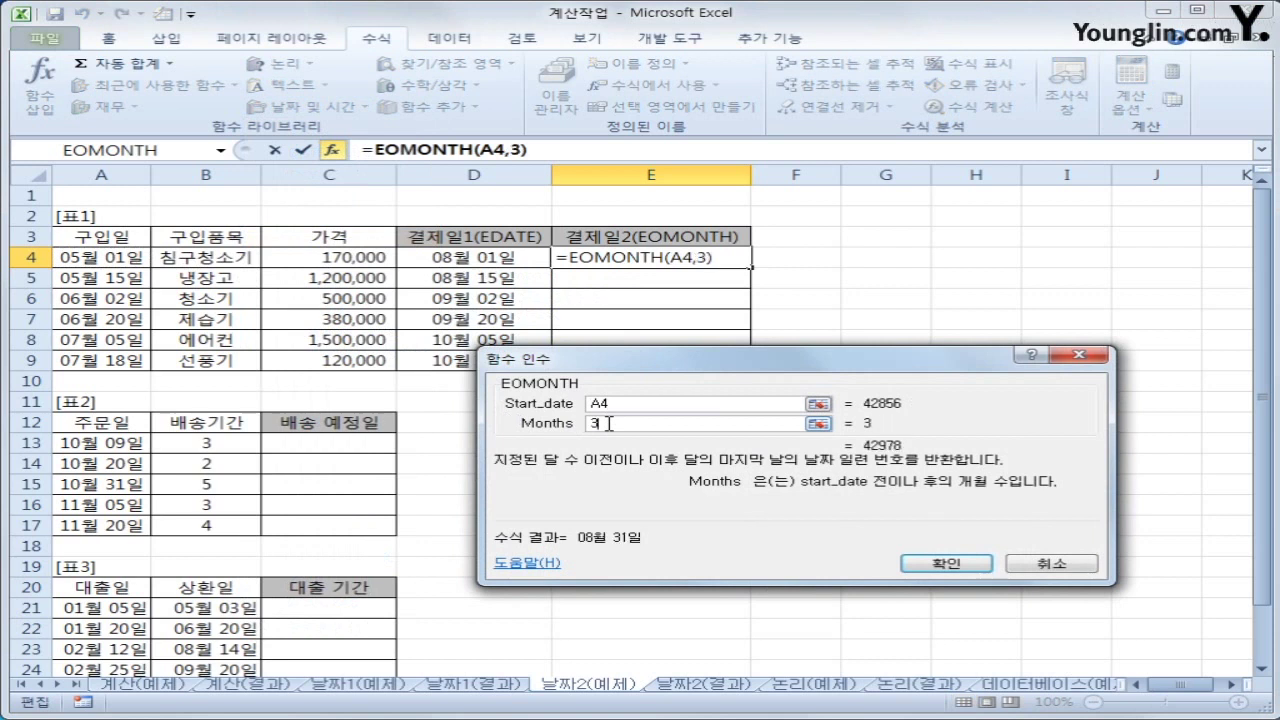
click(925, 566)
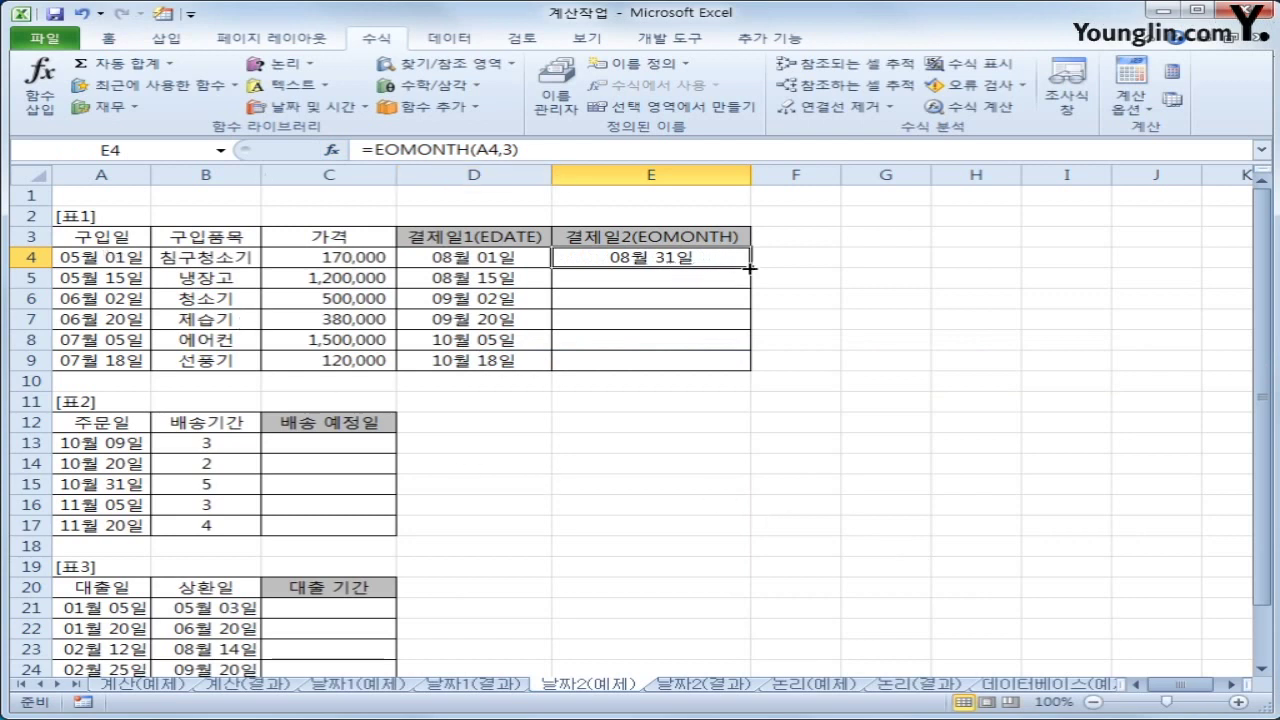
drag(748, 268, 746, 372)
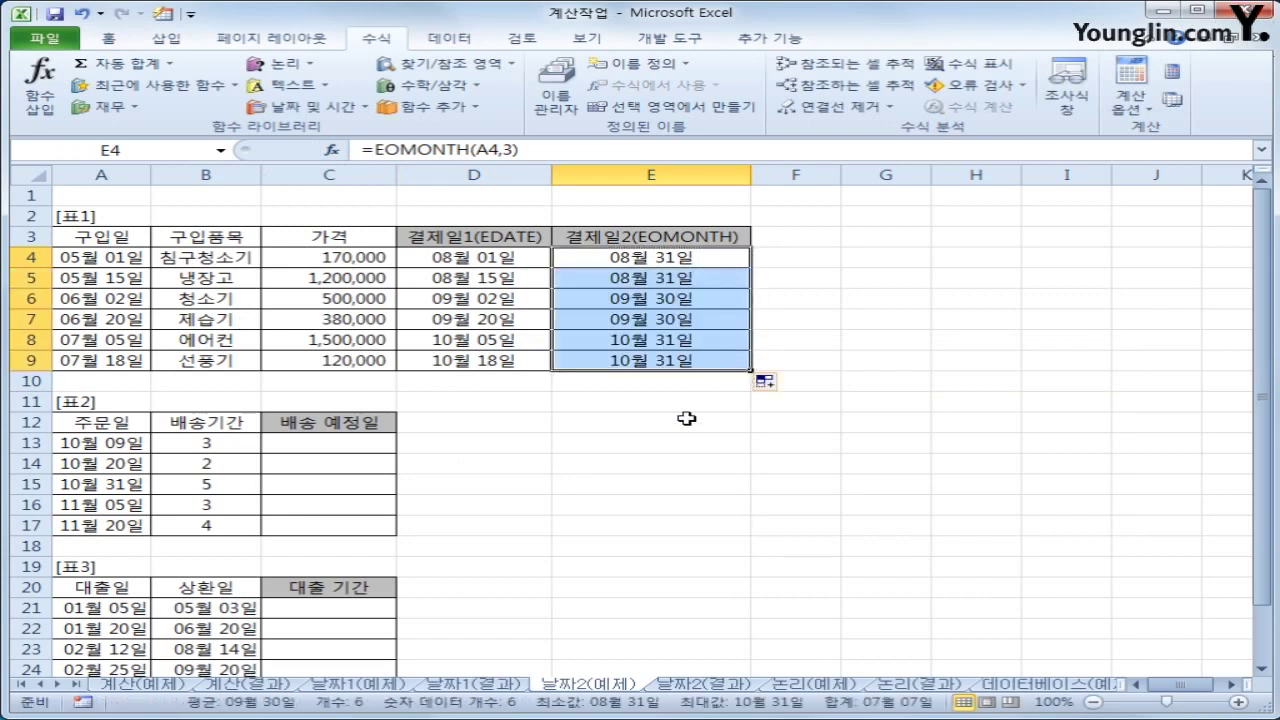
Step: Insert the WORKDAY function in C13 with A13 as the start date and B13 as the days, and fill it down to C17
click(380, 445)
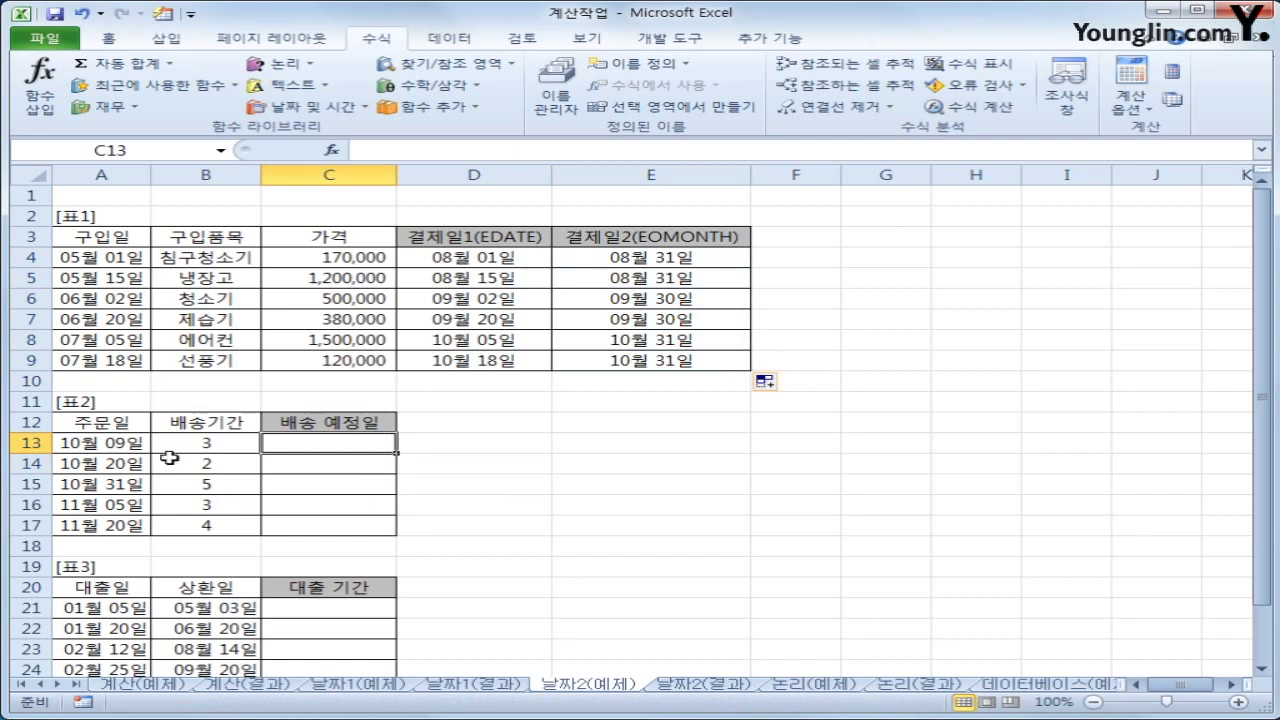
drag(177, 440, 190, 518)
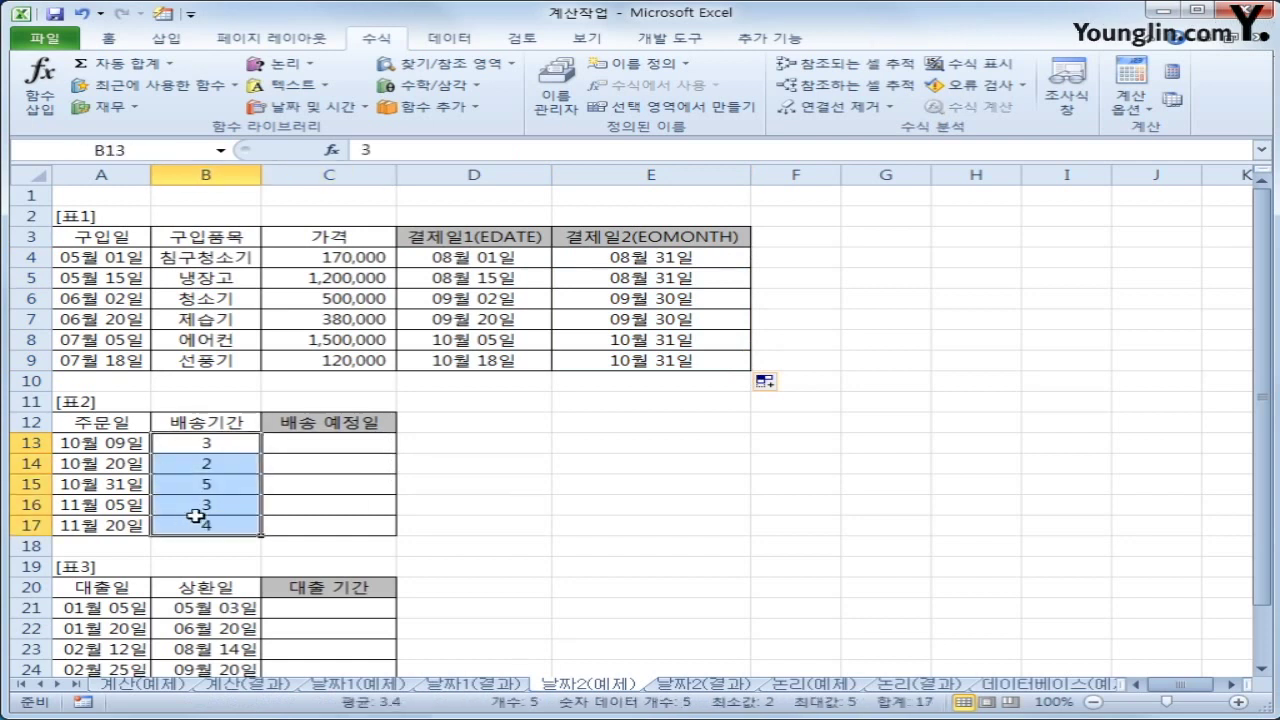
click(303, 447)
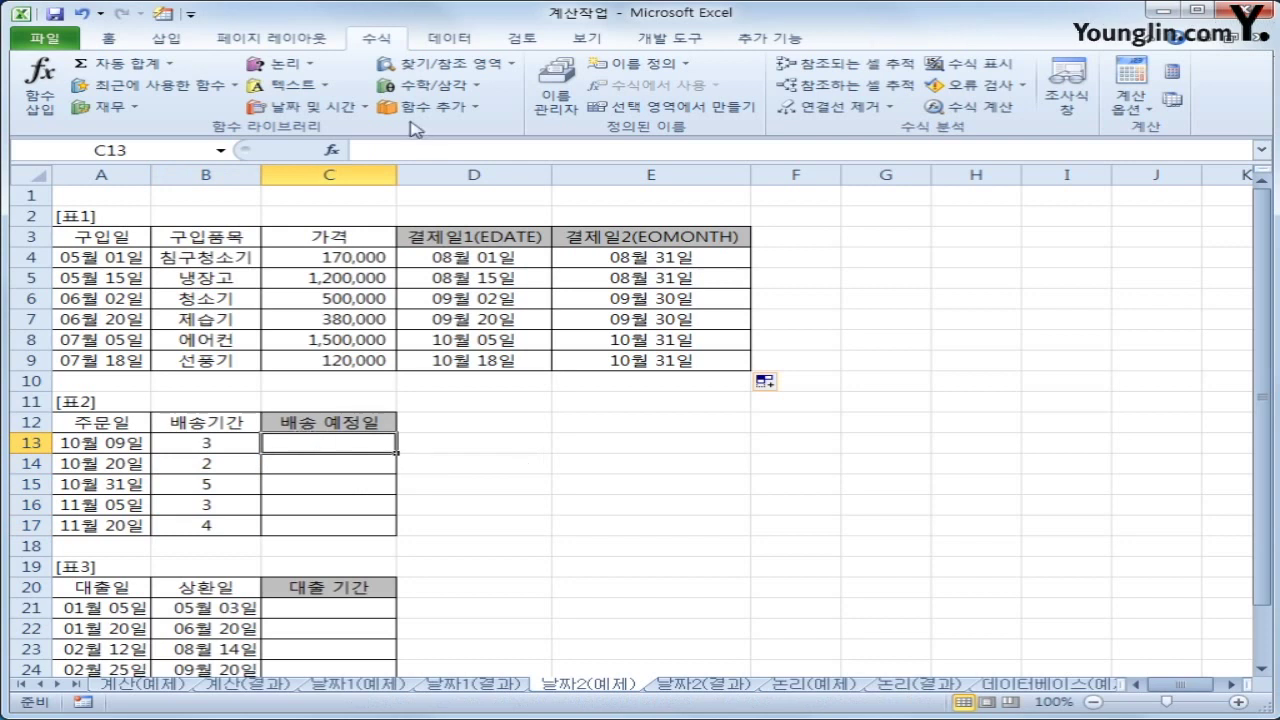
click(336, 107)
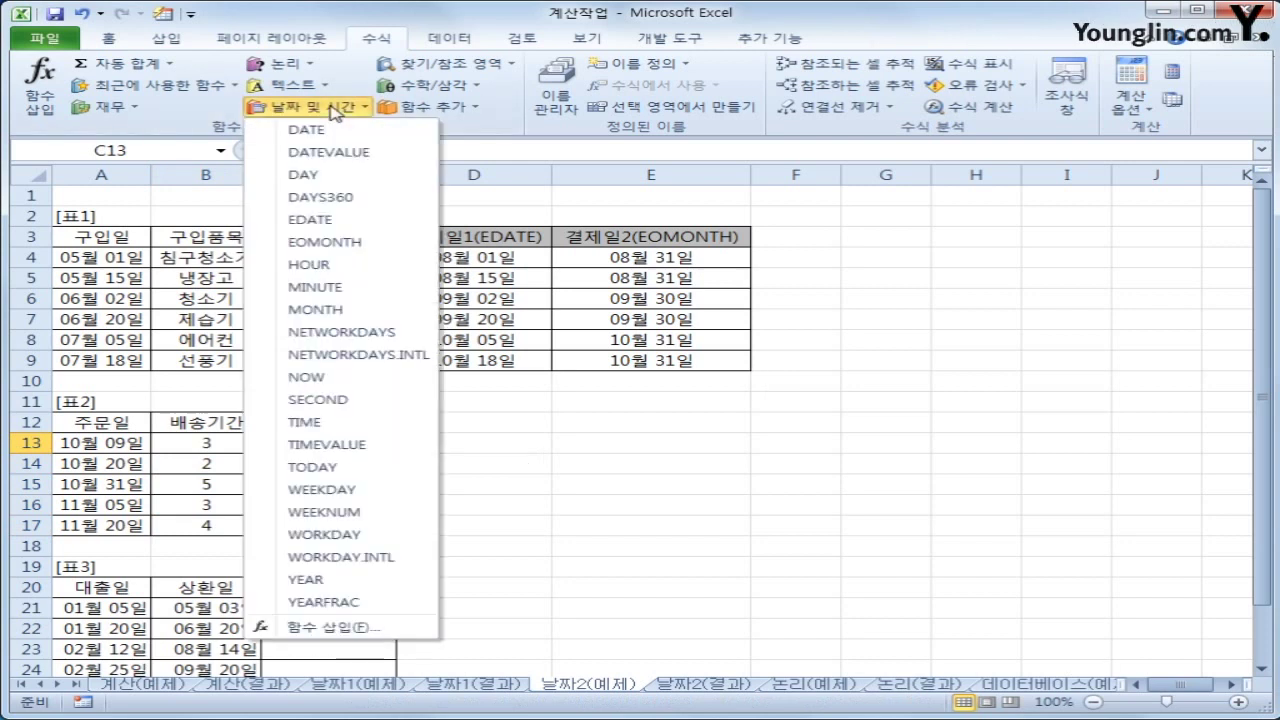
click(372, 540)
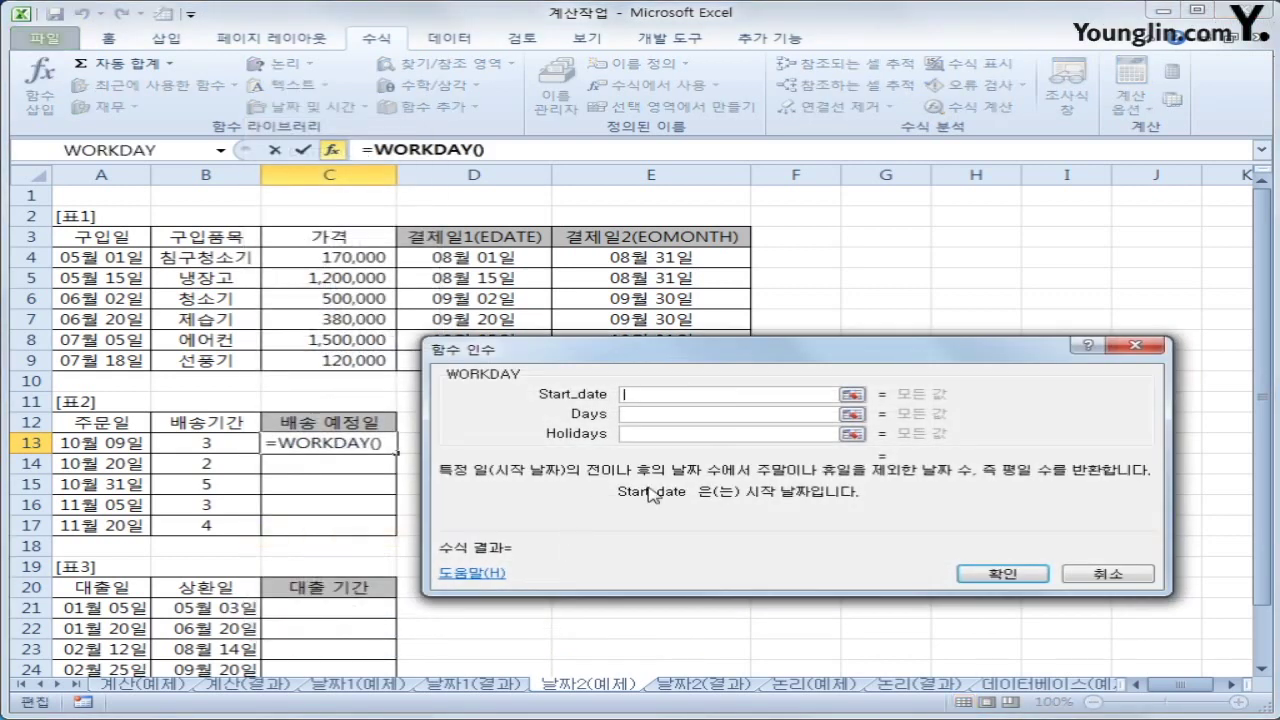
click(133, 447)
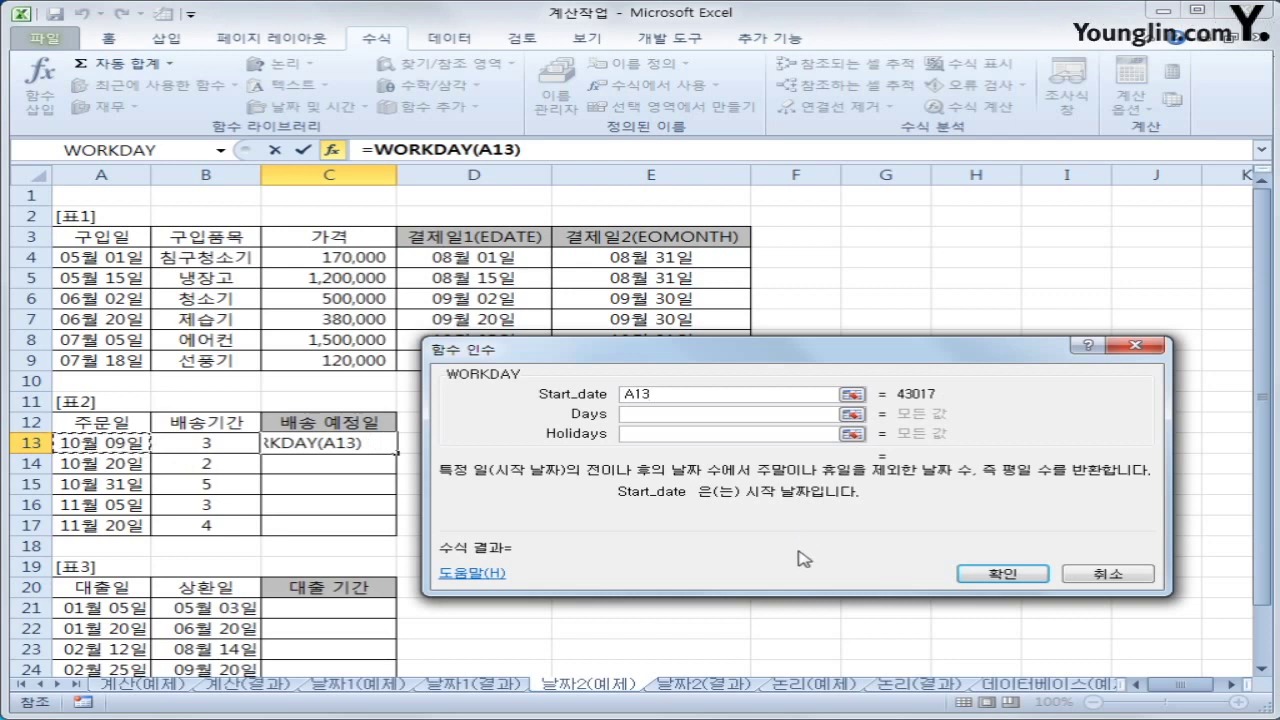
click(671, 415)
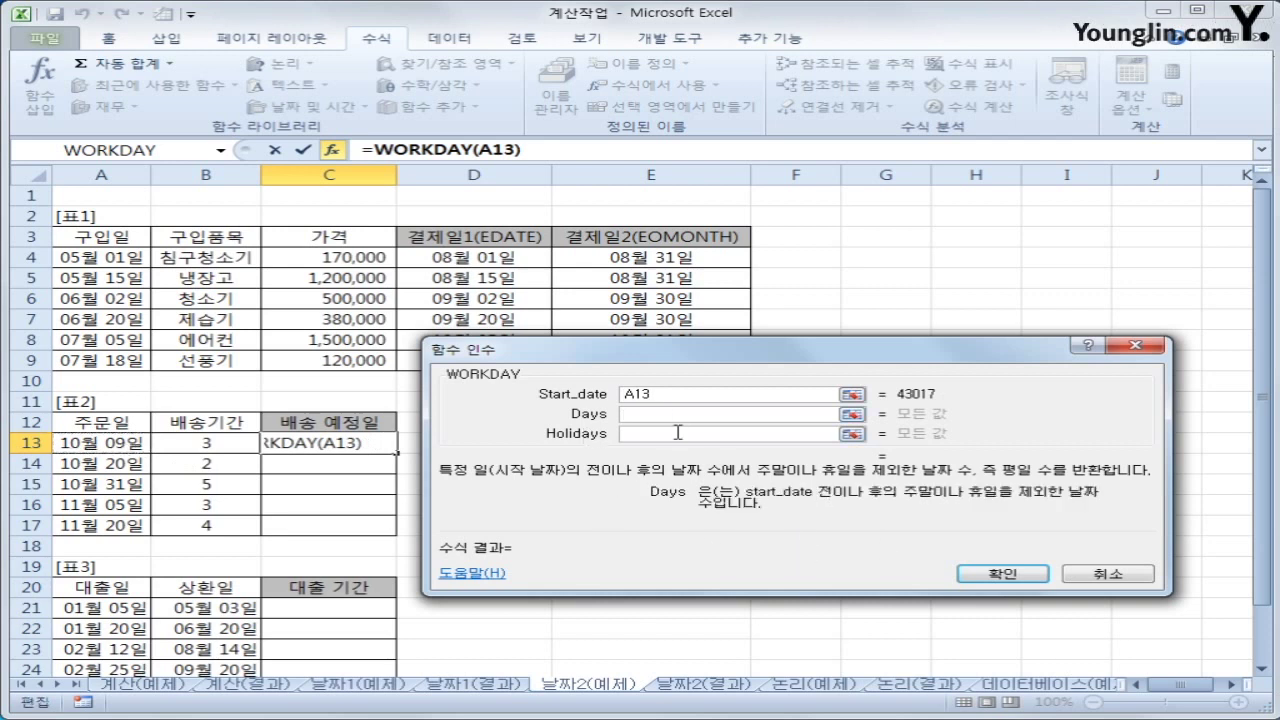
click(213, 447)
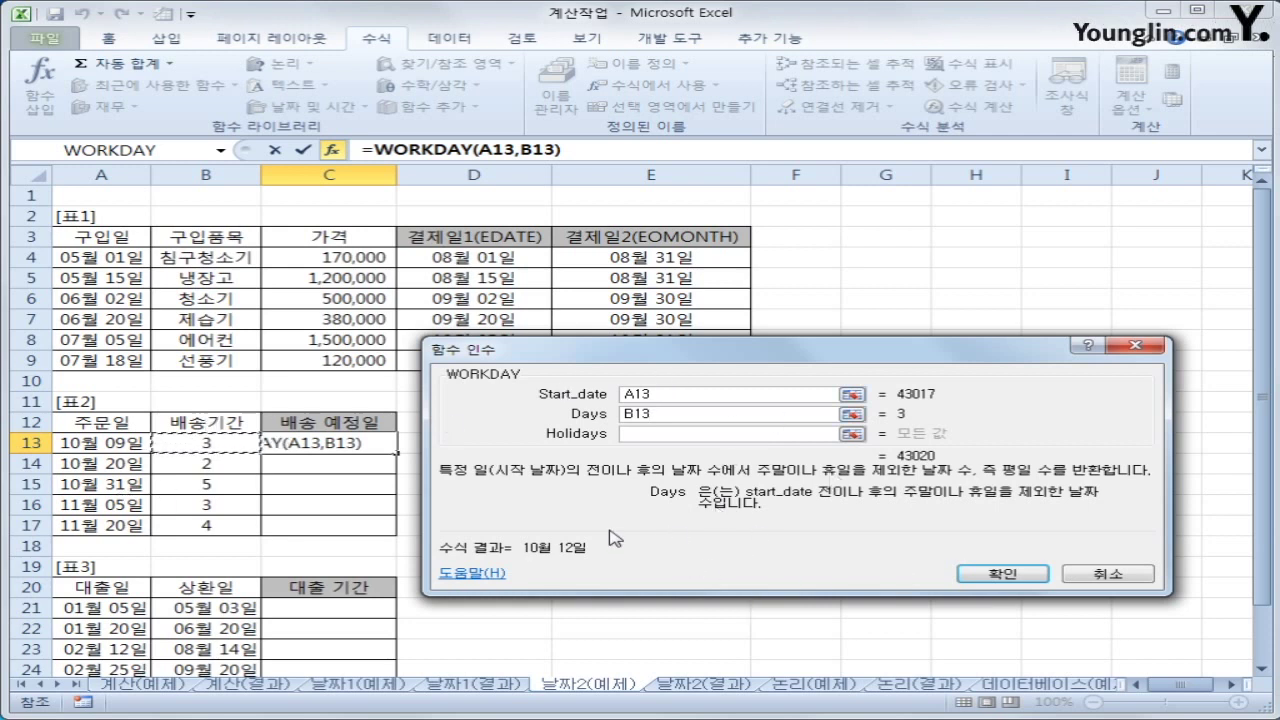
click(996, 580)
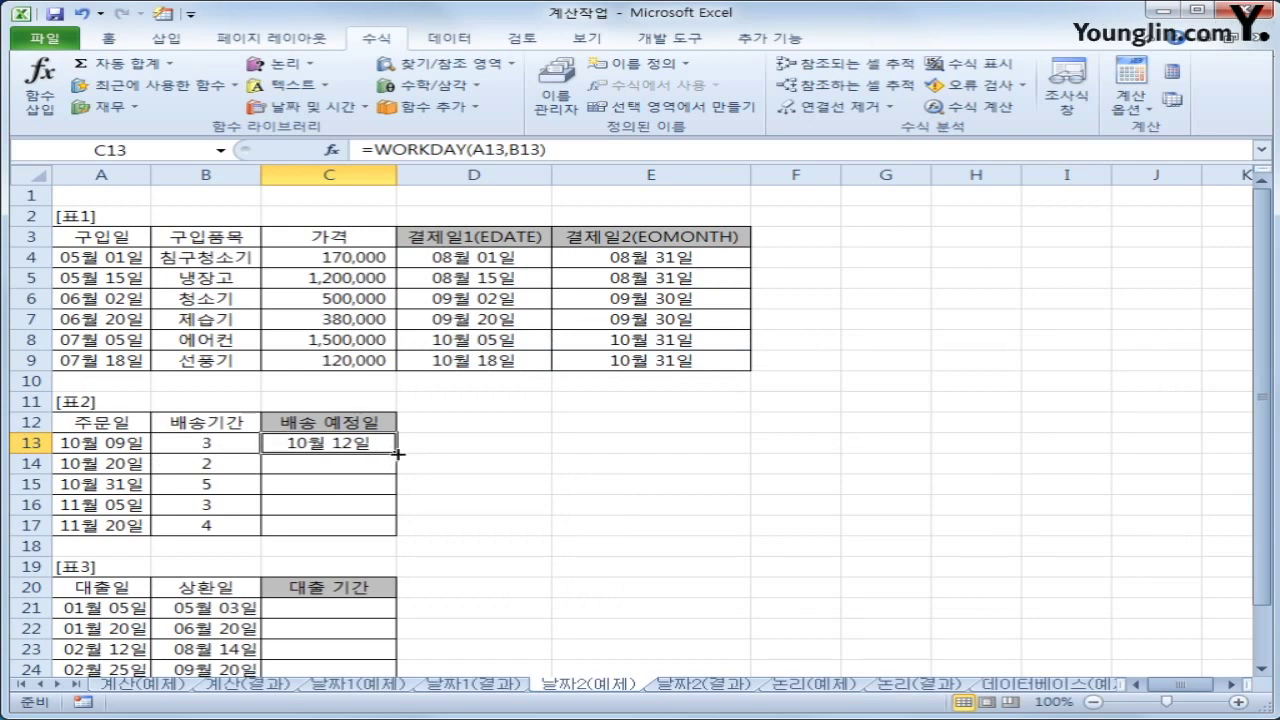
drag(397, 453, 396, 535)
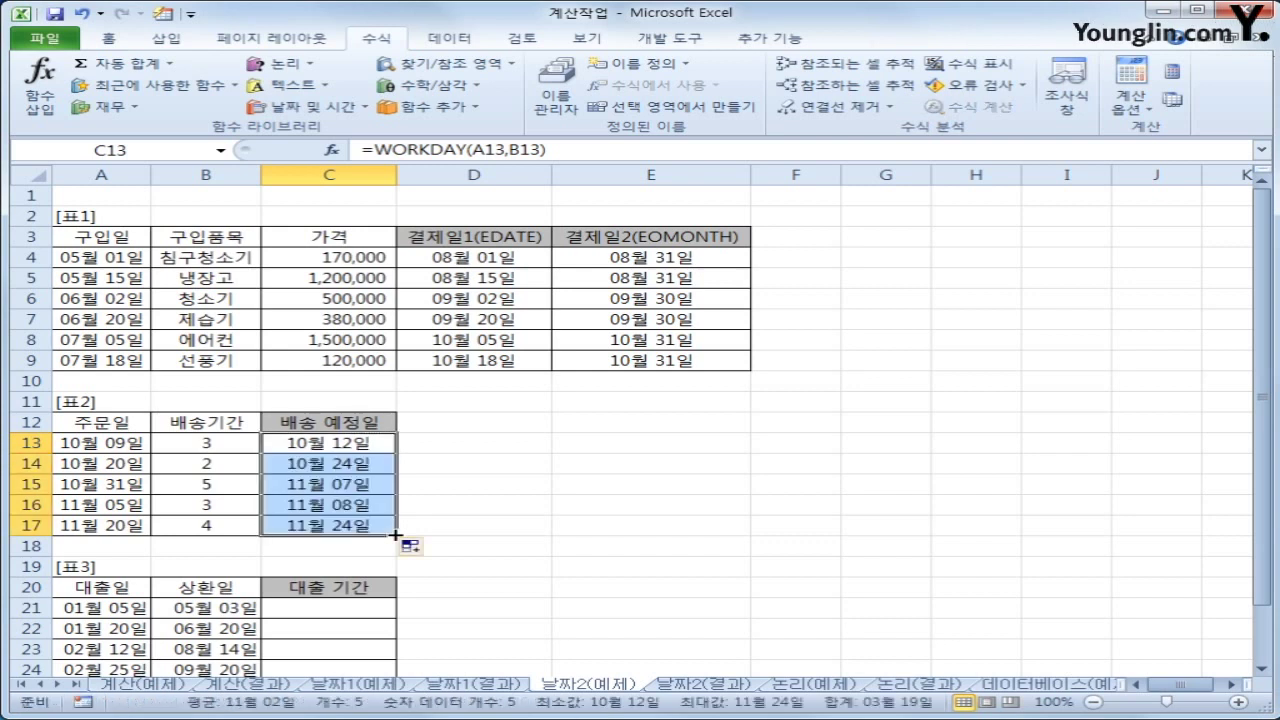
Step: Check the 배송 예정일 formulas in C14 and C15 of 표2 against their order dates in column A
click(561, 548)
click(308, 486)
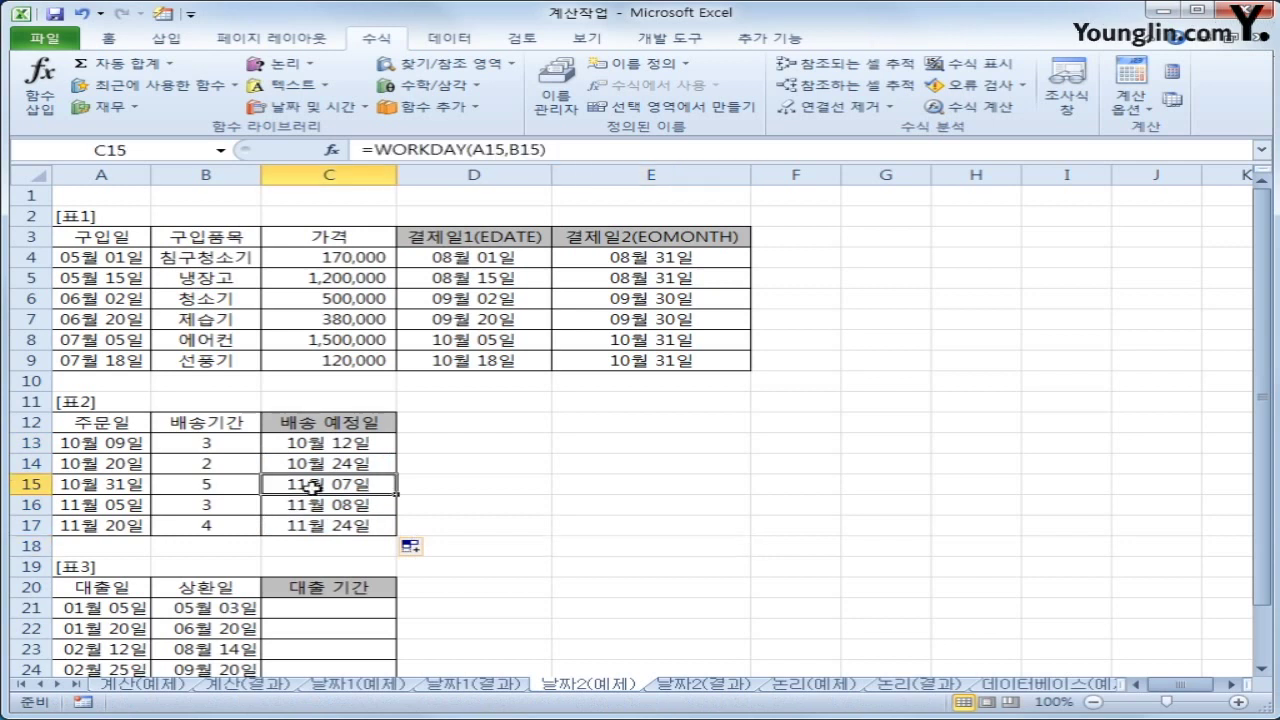
click(108, 476)
click(308, 486)
click(320, 466)
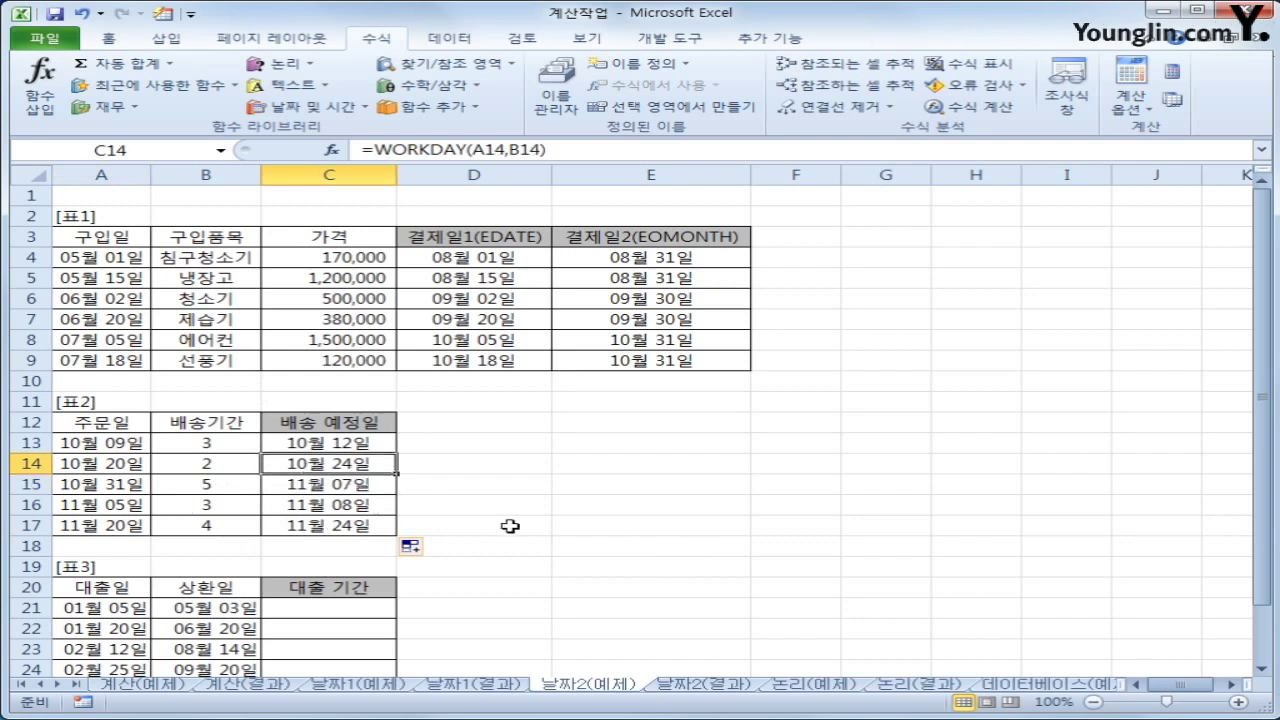
click(104, 468)
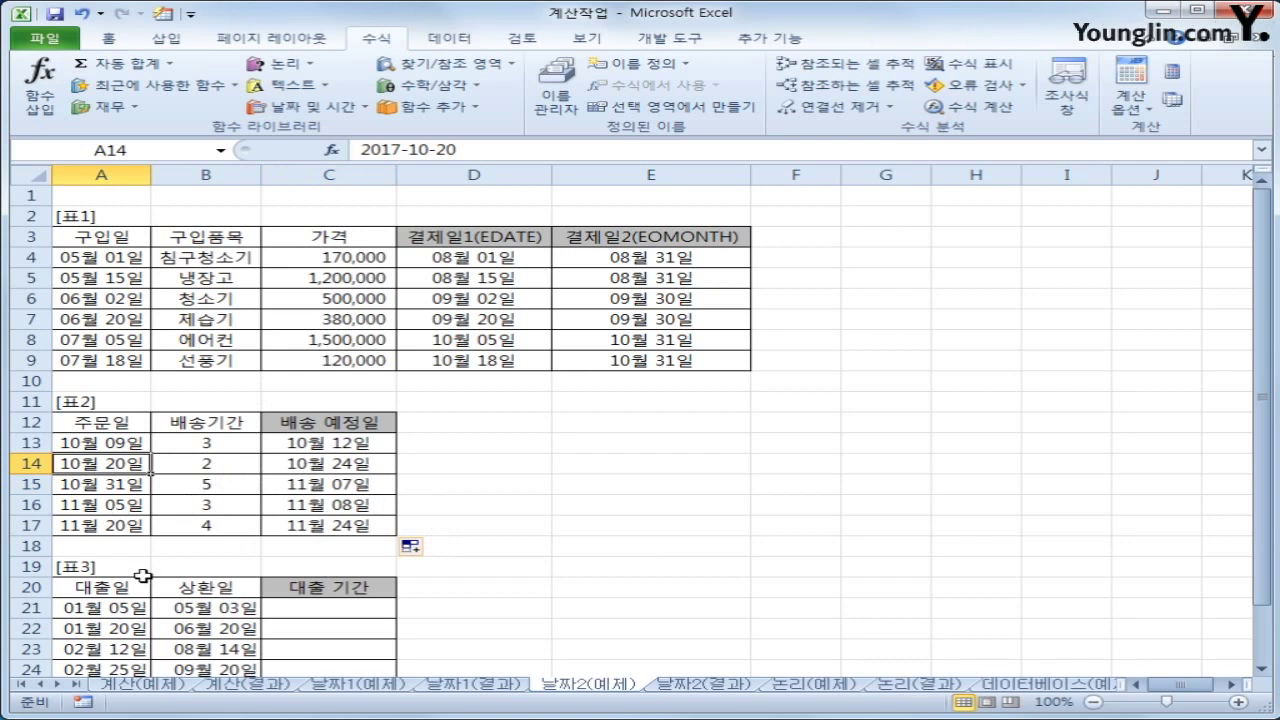
click(354, 468)
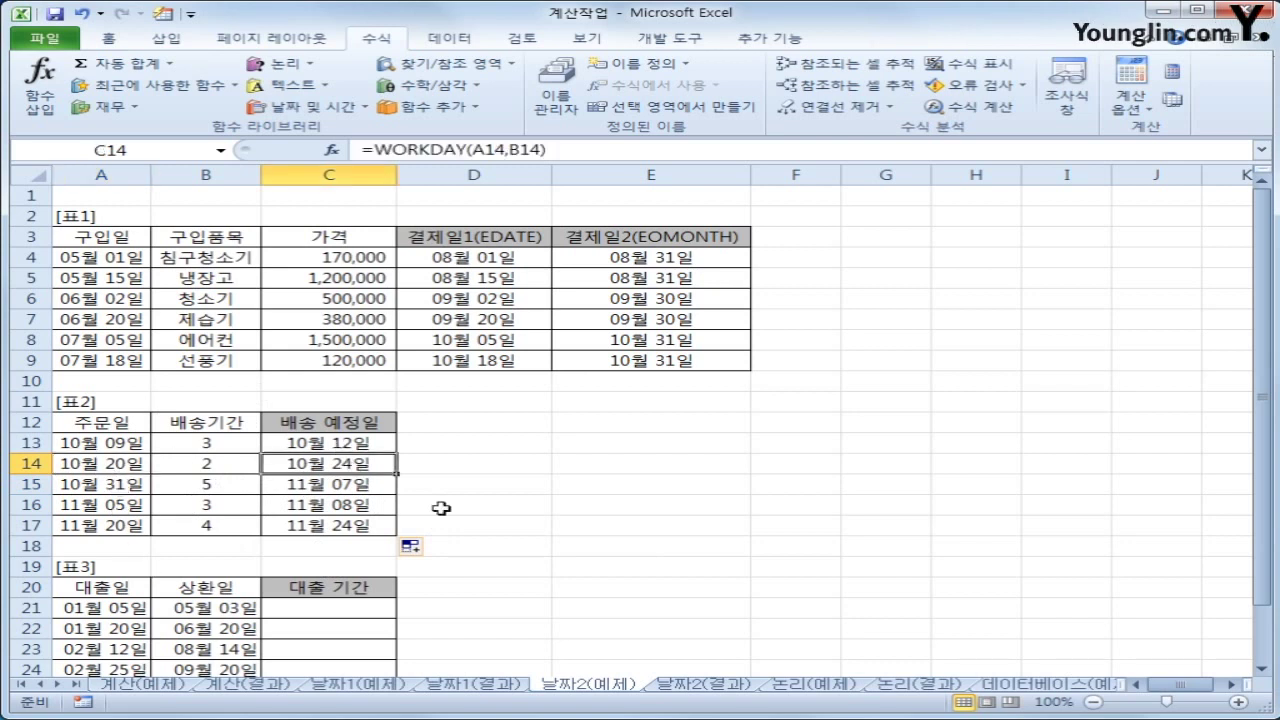
Step: Start a YEARFRAC function in C21 of 표3 with A21 as the start date and B21 as the end date
scroll(441, 508, down, 3)
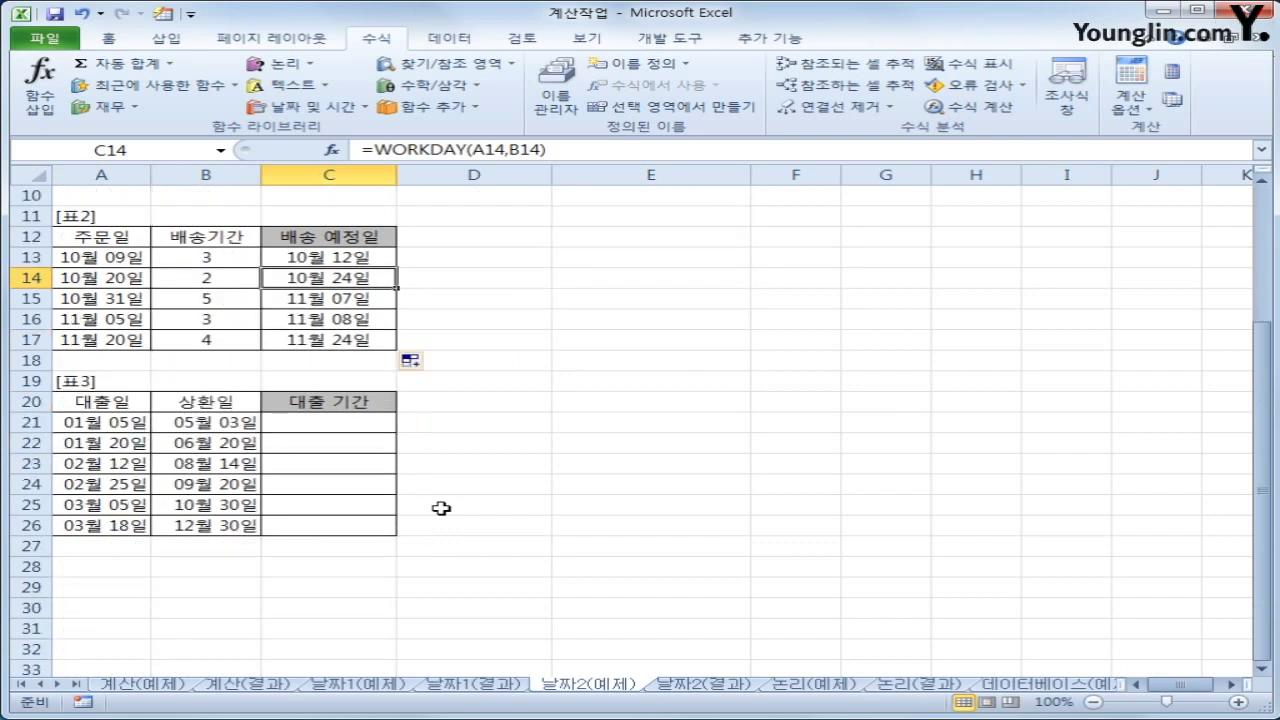
click(363, 425)
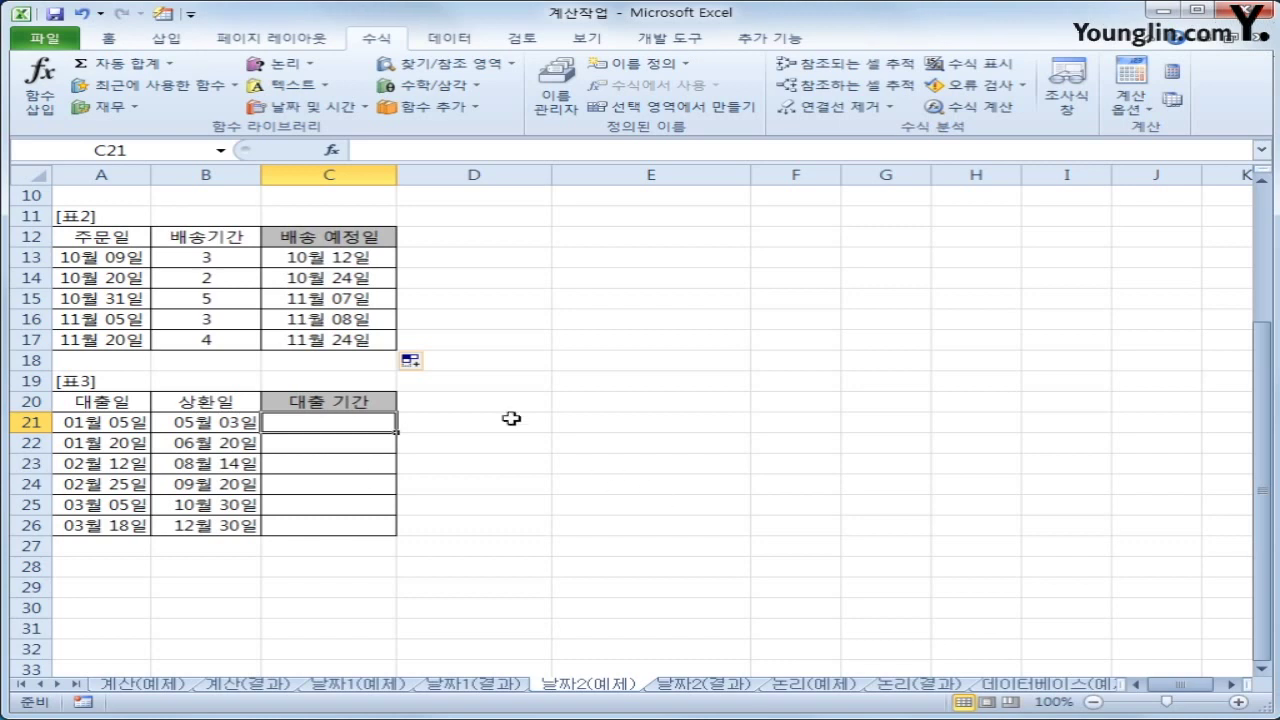
click(326, 108)
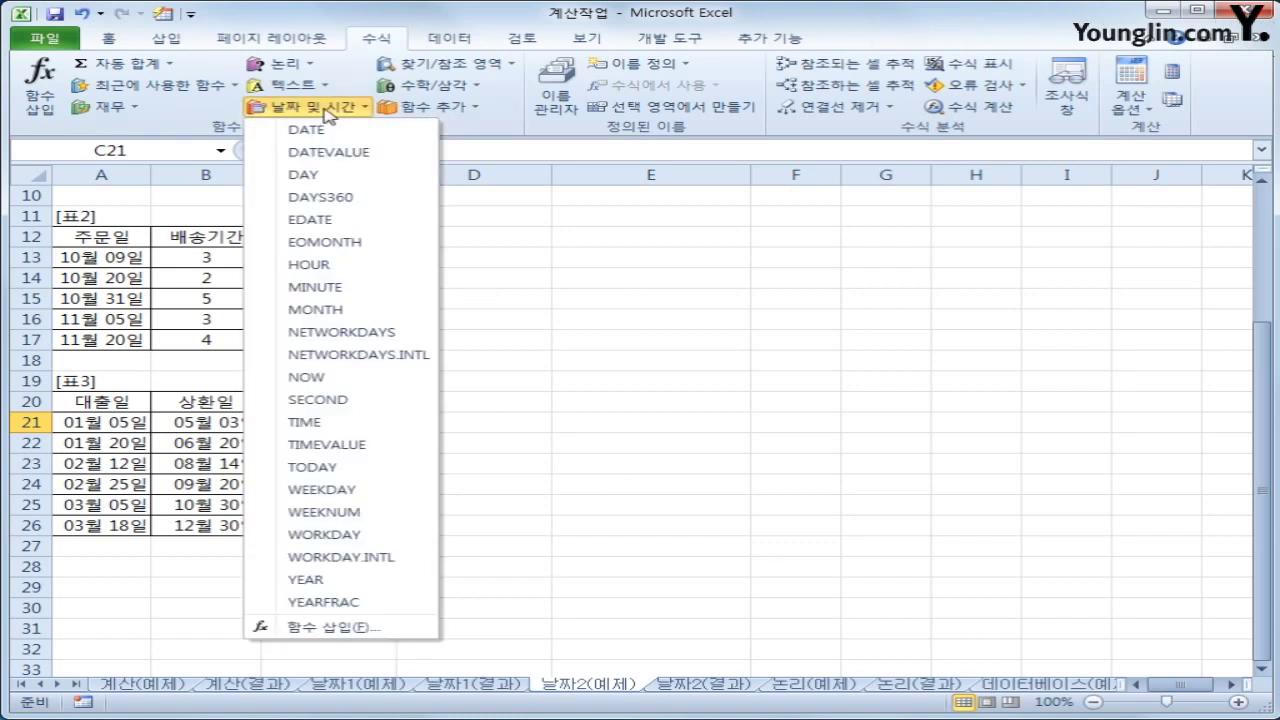
click(376, 610)
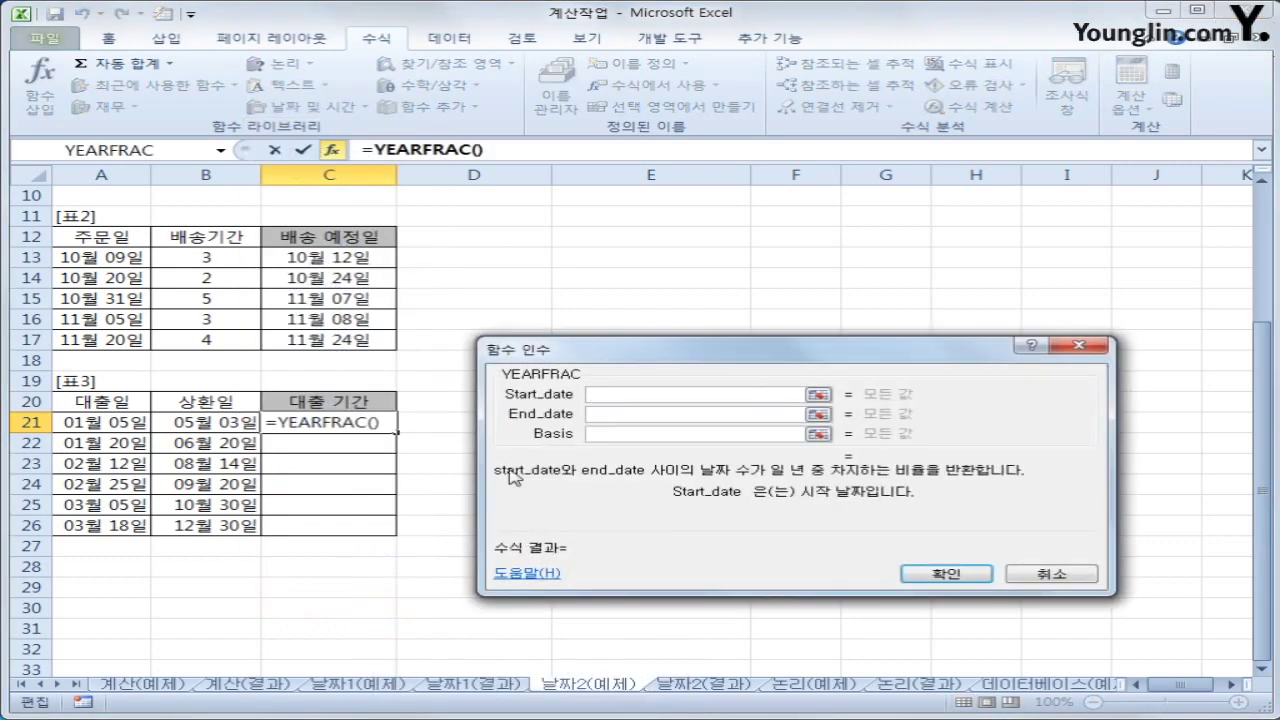
click(131, 425)
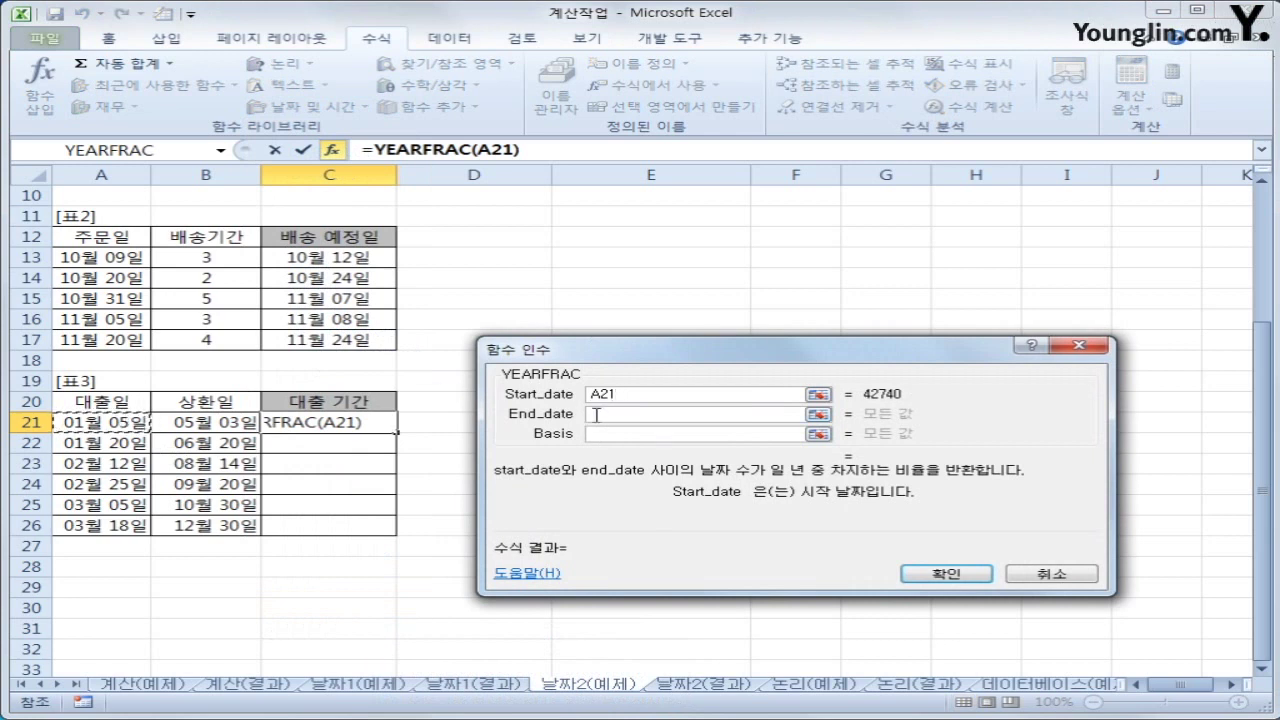
key(Tab)
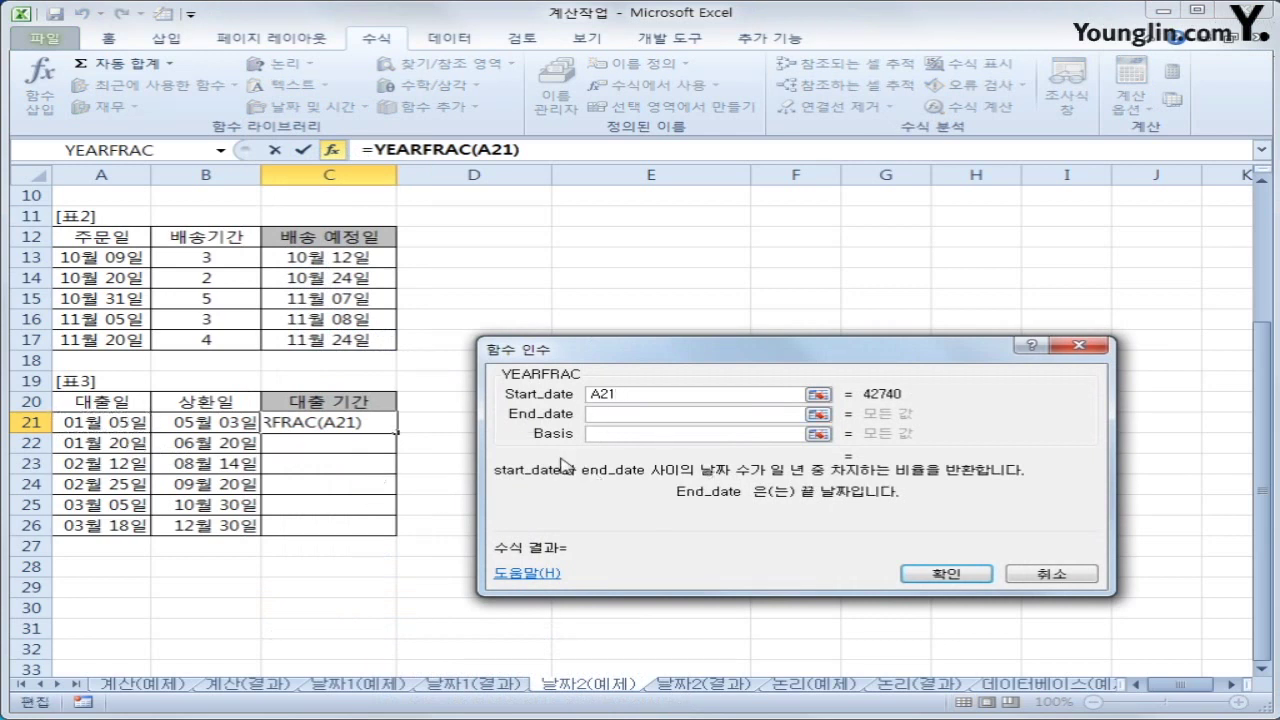
click(224, 427)
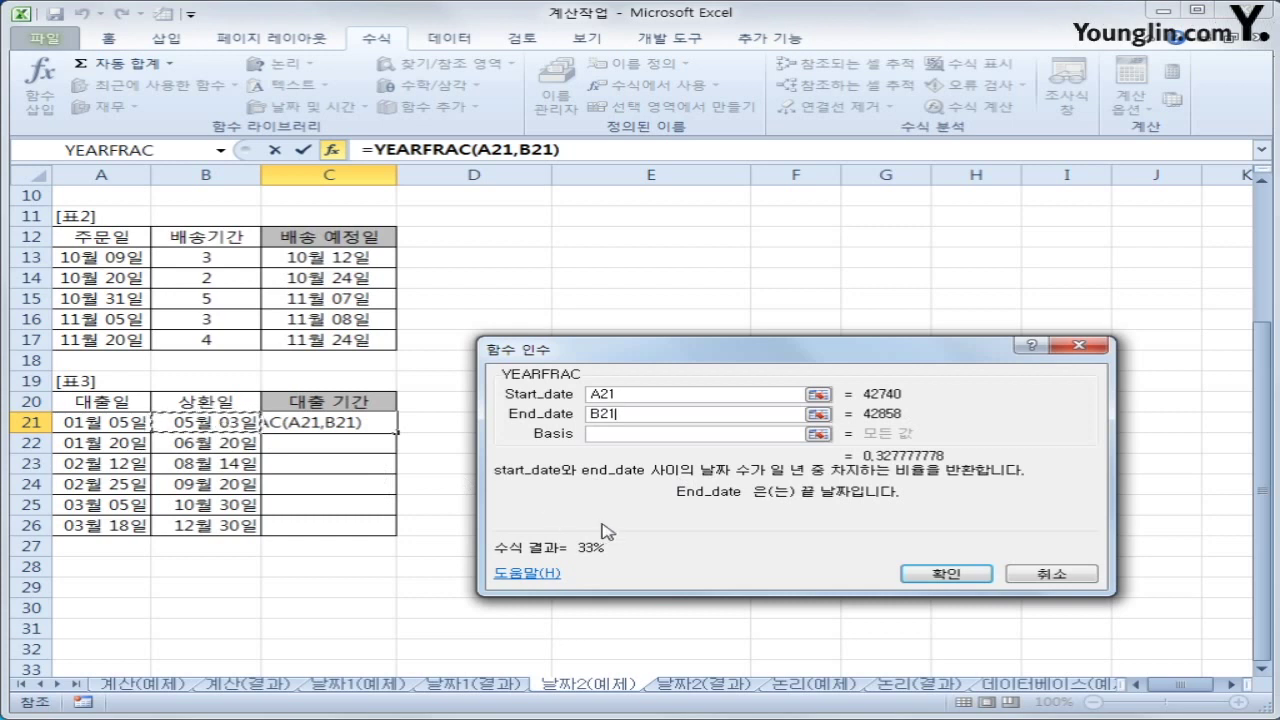
Step: Open the YEARFRAC function help and examine the table of day count codes for the Basis argument
click(622, 436)
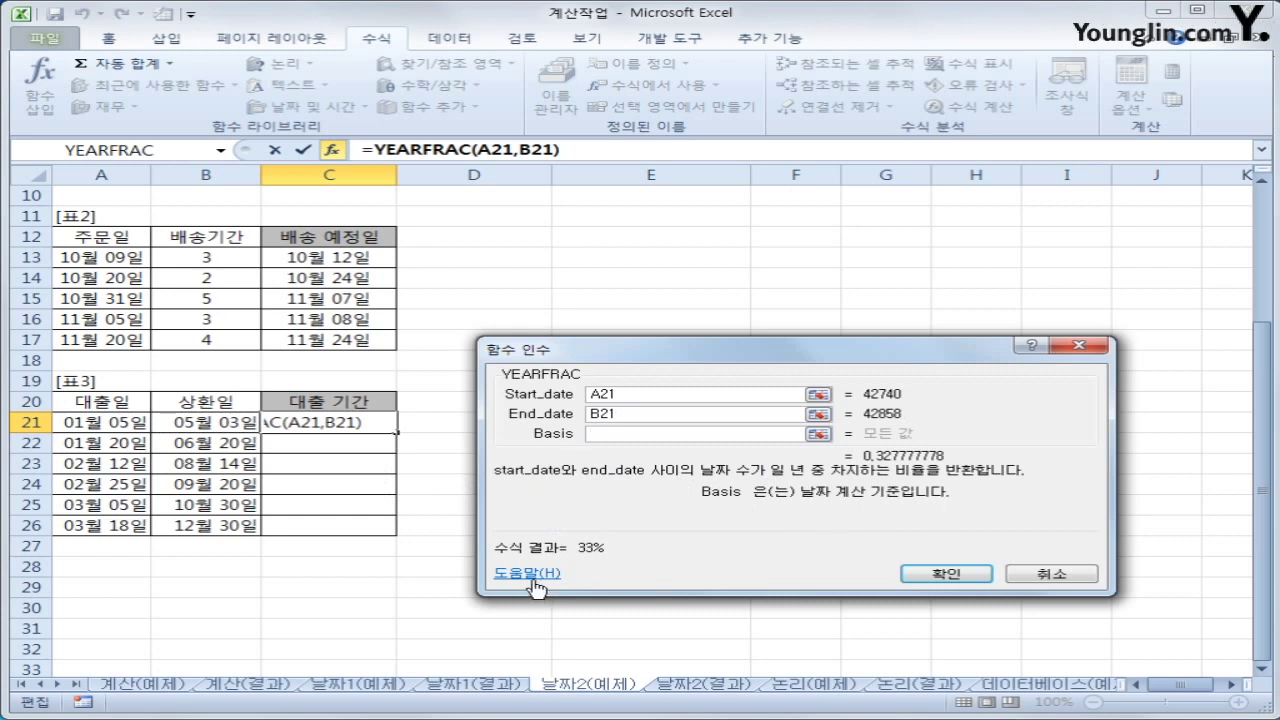
drag(620, 356, 624, 215)
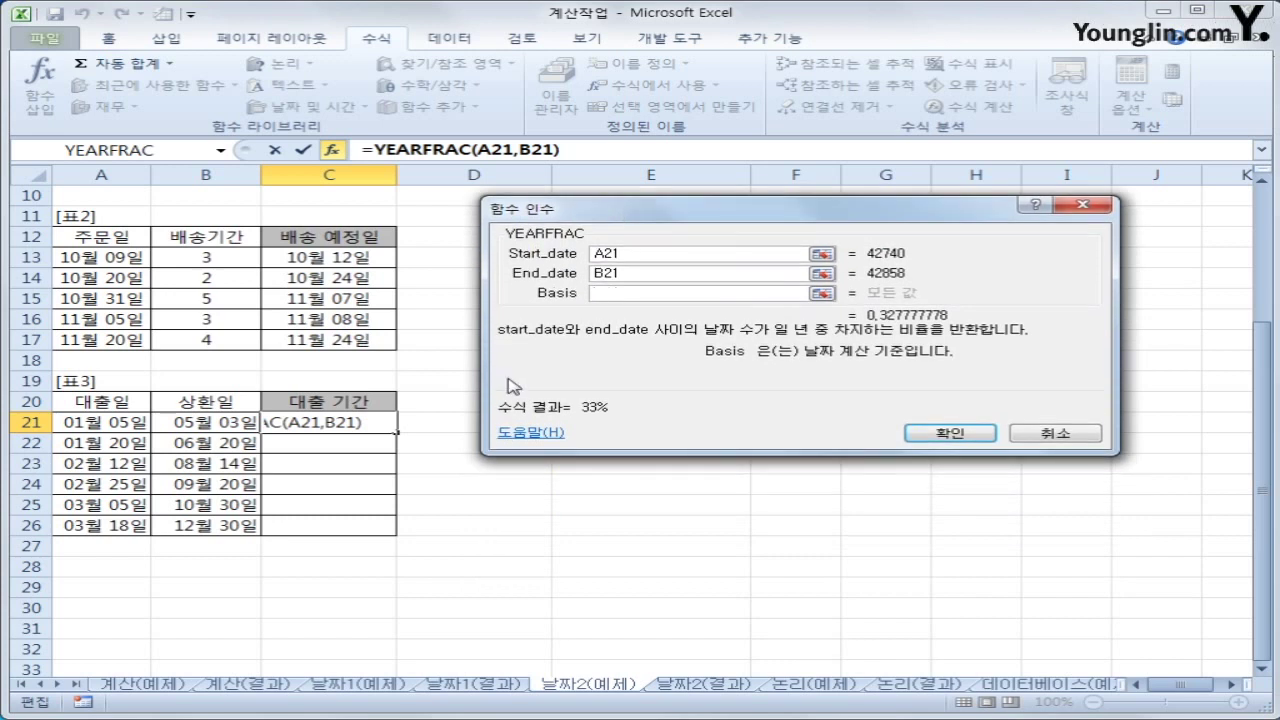
click(535, 438)
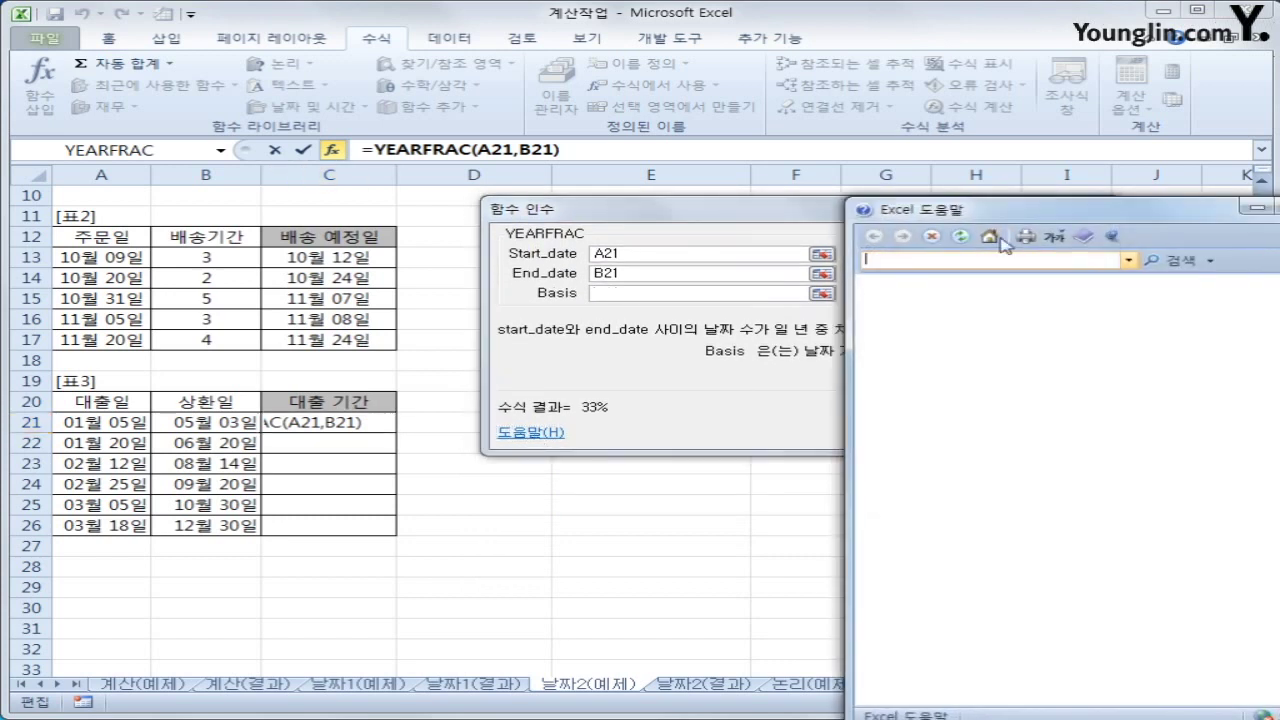
drag(1009, 222, 243, 120)
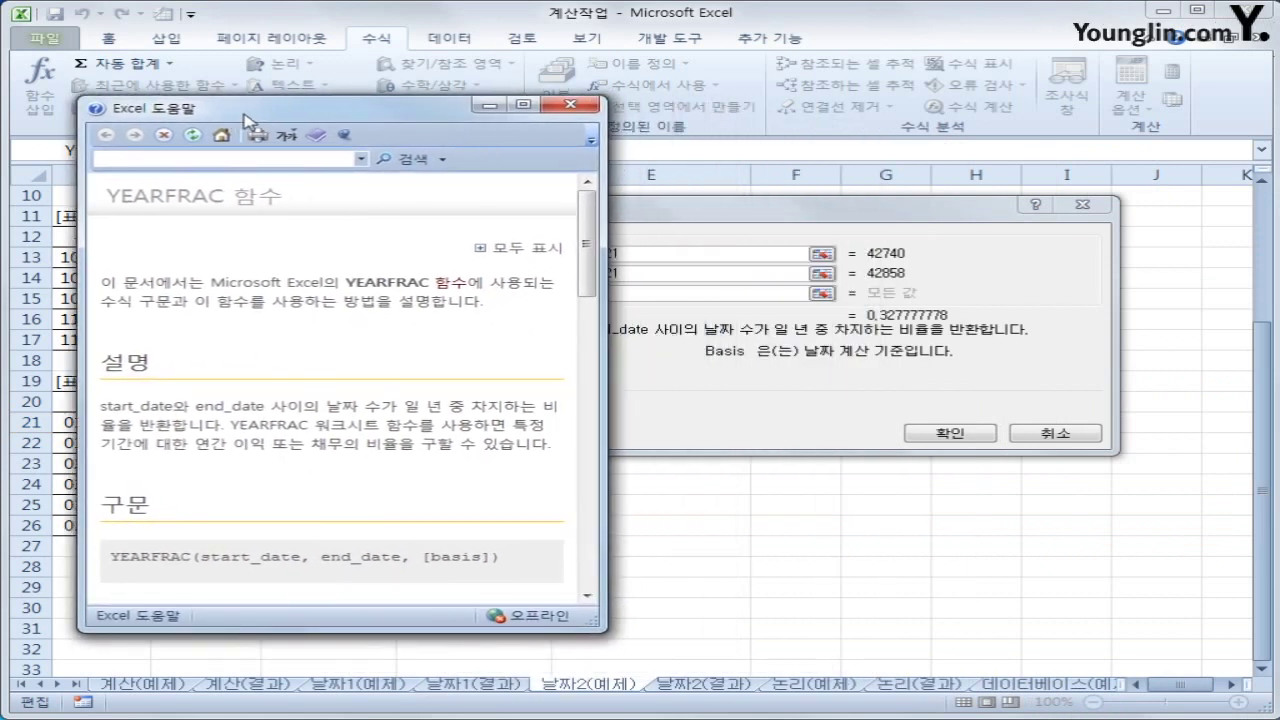
drag(585, 302, 570, 370)
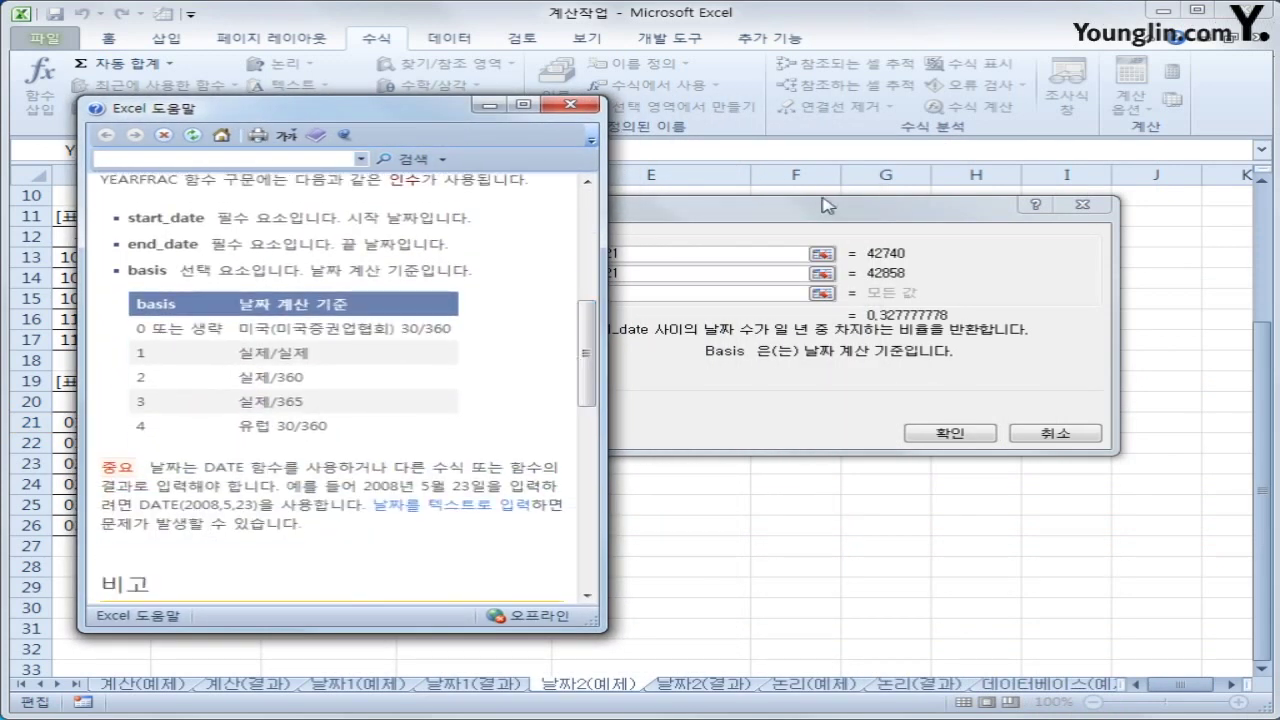
drag(811, 208, 867, 203)
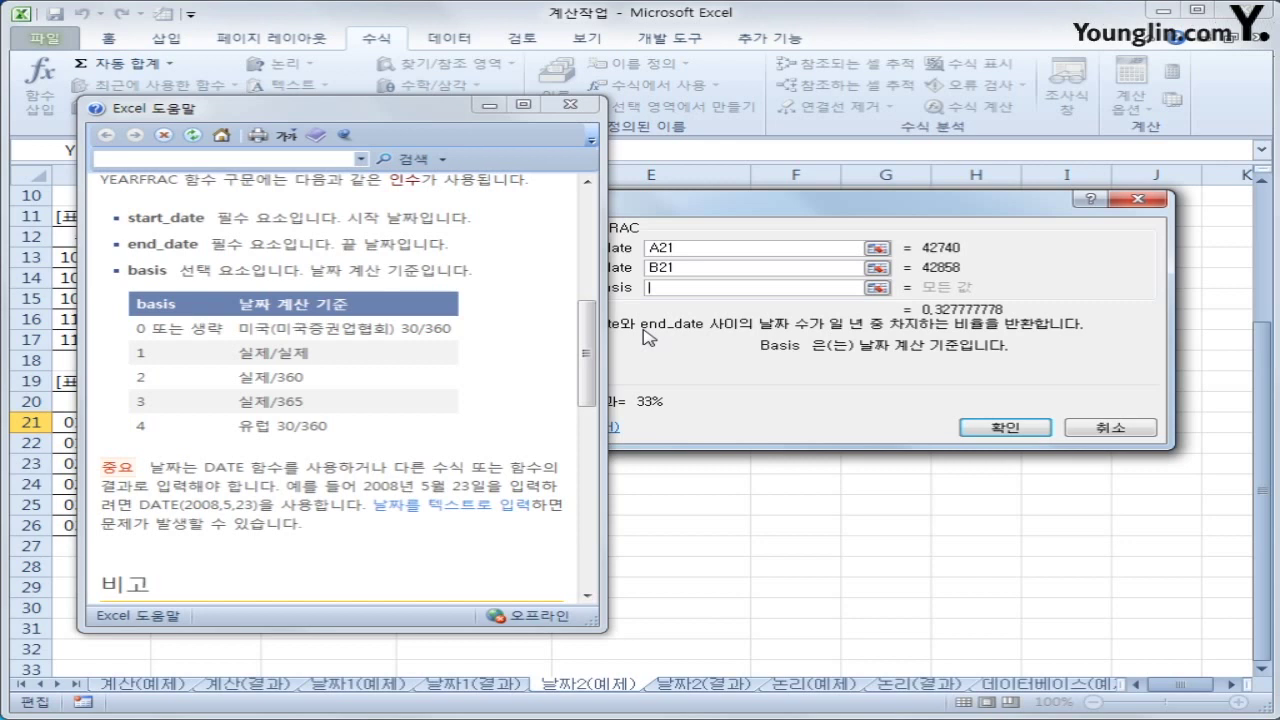
Step: Complete the YEARFRAC function with a Basis of 3, close the help window, and fill the formula from C21 down to C26
text(3)
click(572, 105)
click(1003, 427)
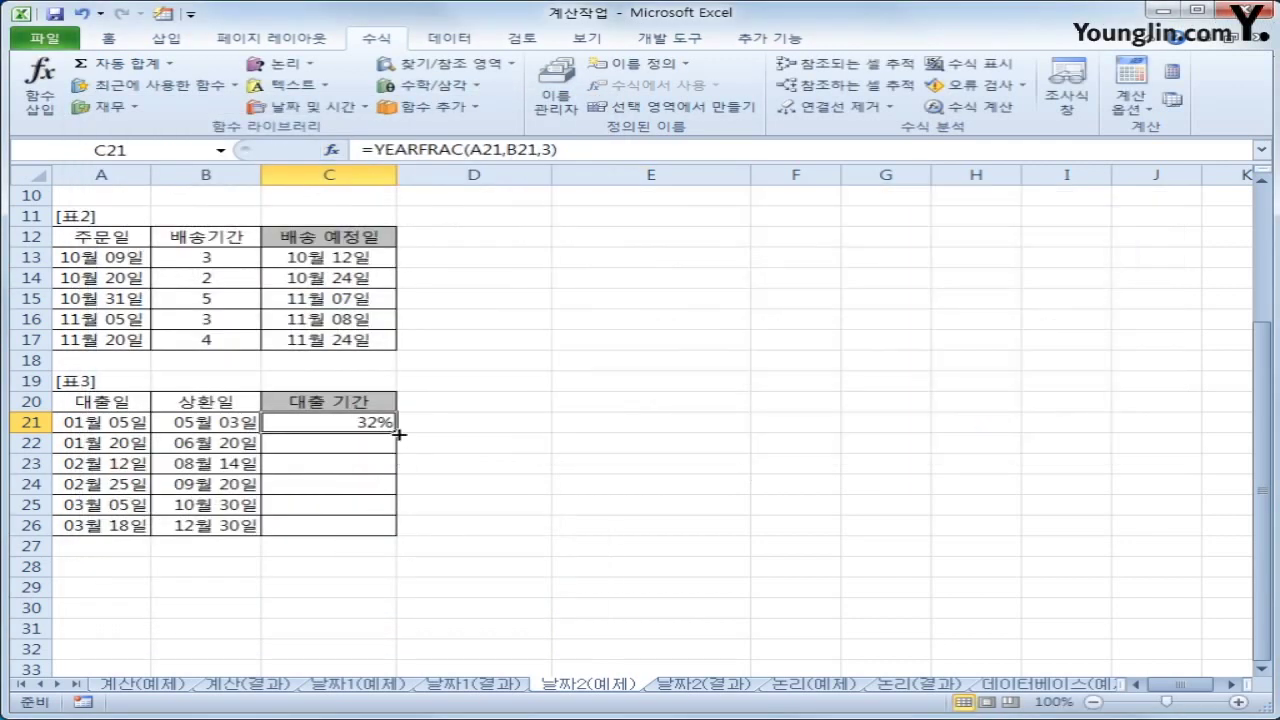
drag(397, 432, 398, 535)
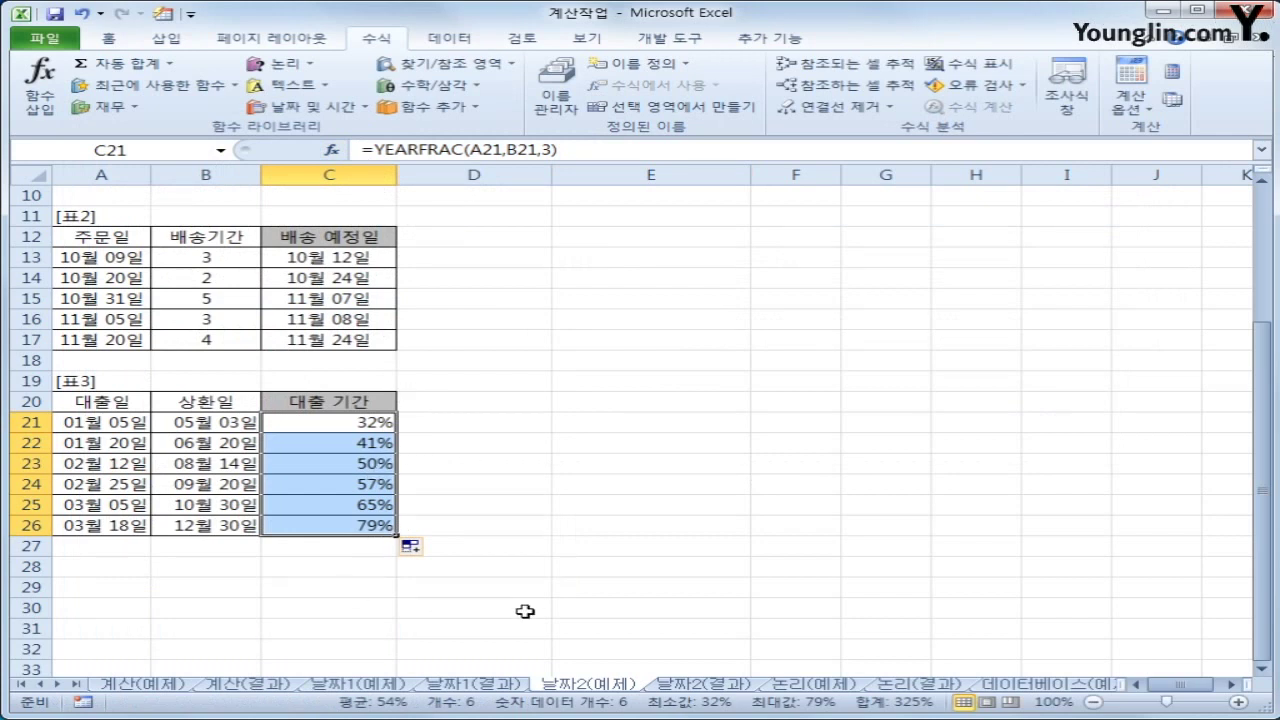
Step: Compare the completed 날짜2(예제) sheet with the finished 날짜2(결과) sheet
scroll(525, 611, up, 3)
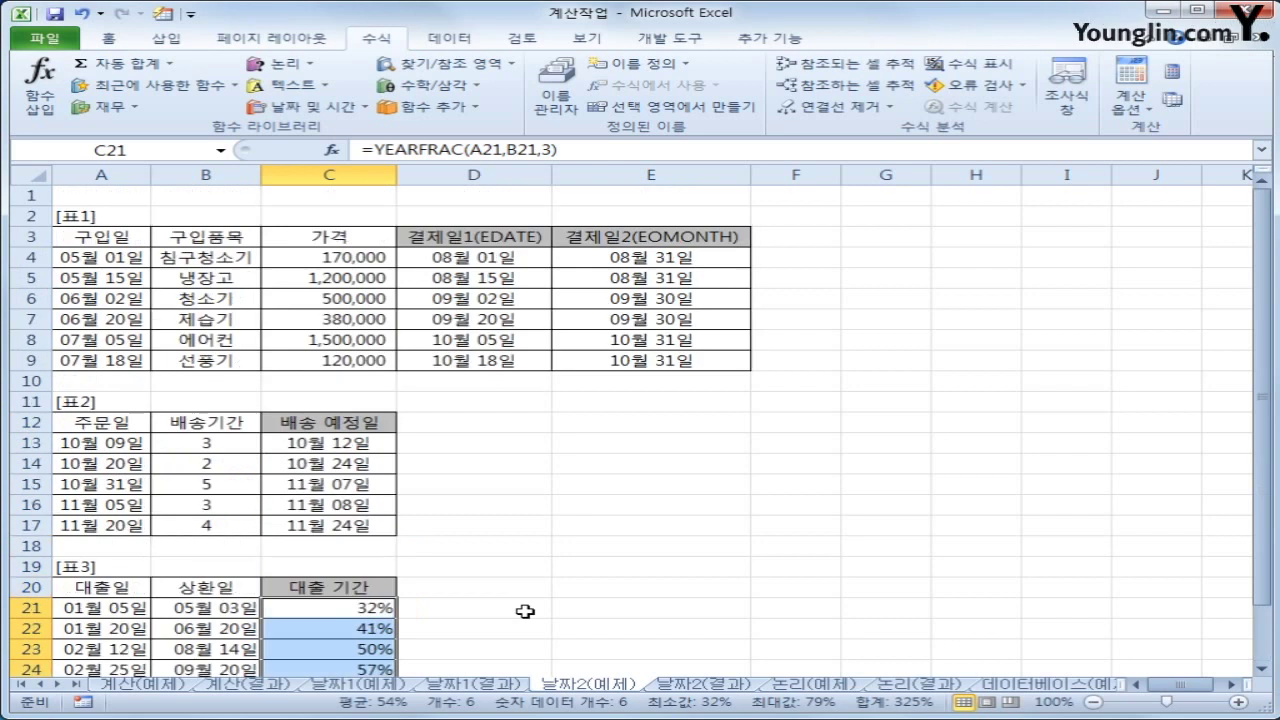
click(679, 690)
click(605, 688)
click(686, 688)
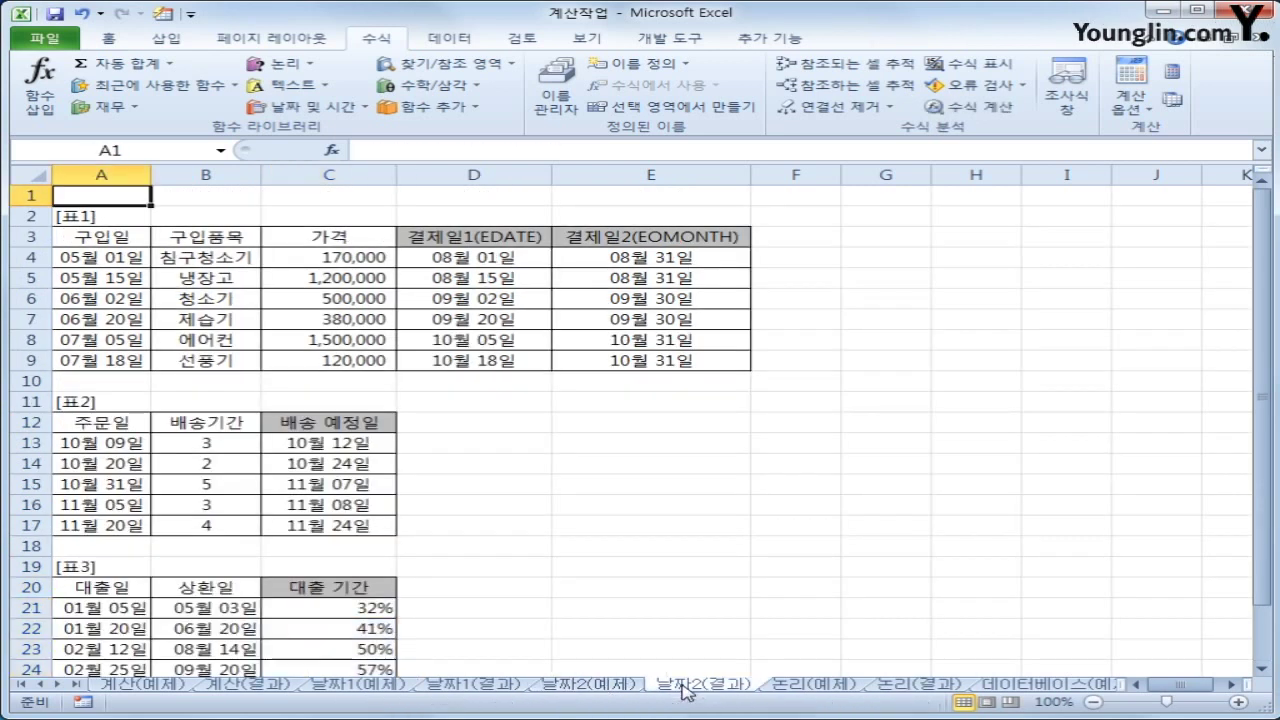